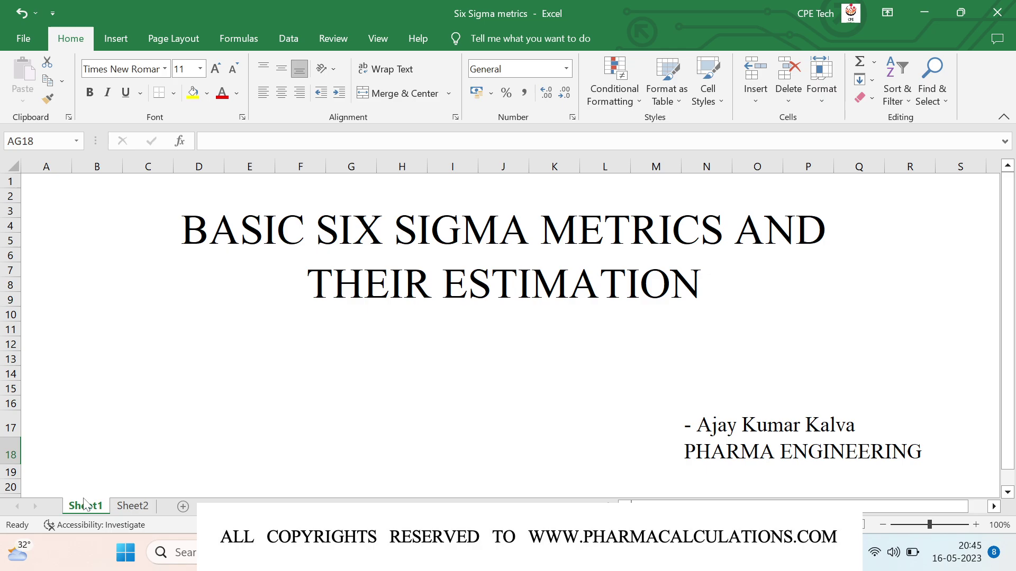
Step: Switch from the title sheet to the blank Sheet2
click(132, 508)
Step: Enter the abbreviations DPU, DPO and DPMO in C4 to C6
click(154, 219)
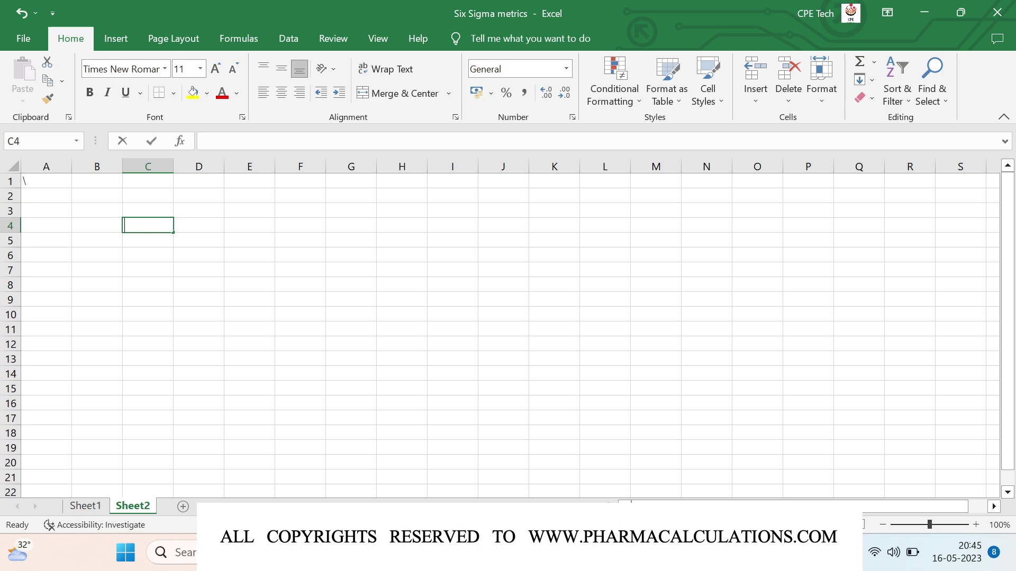
text(DPU)
key(Return)
text(DPO)
key(Return)
text(DPMO)
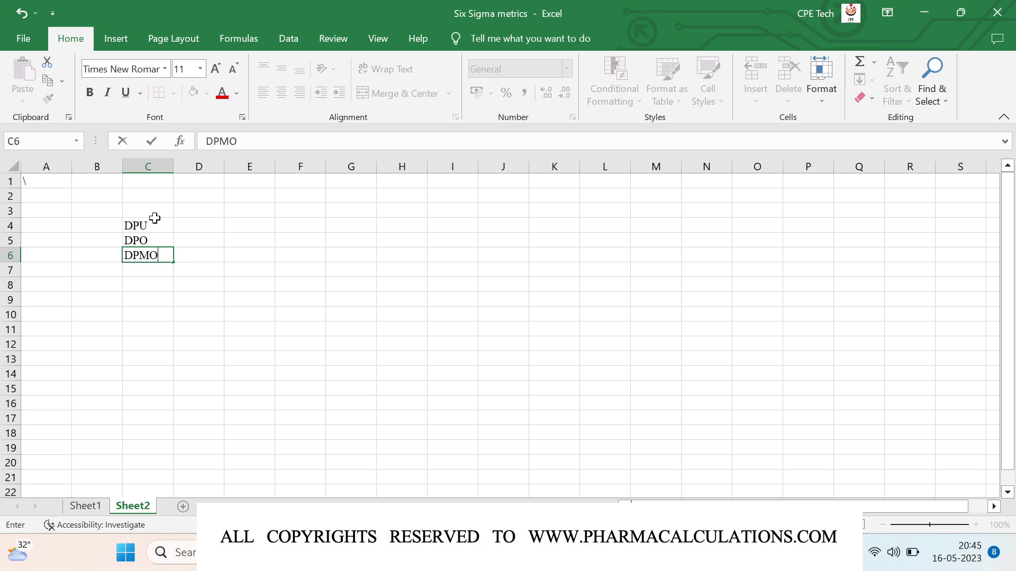
key(Return)
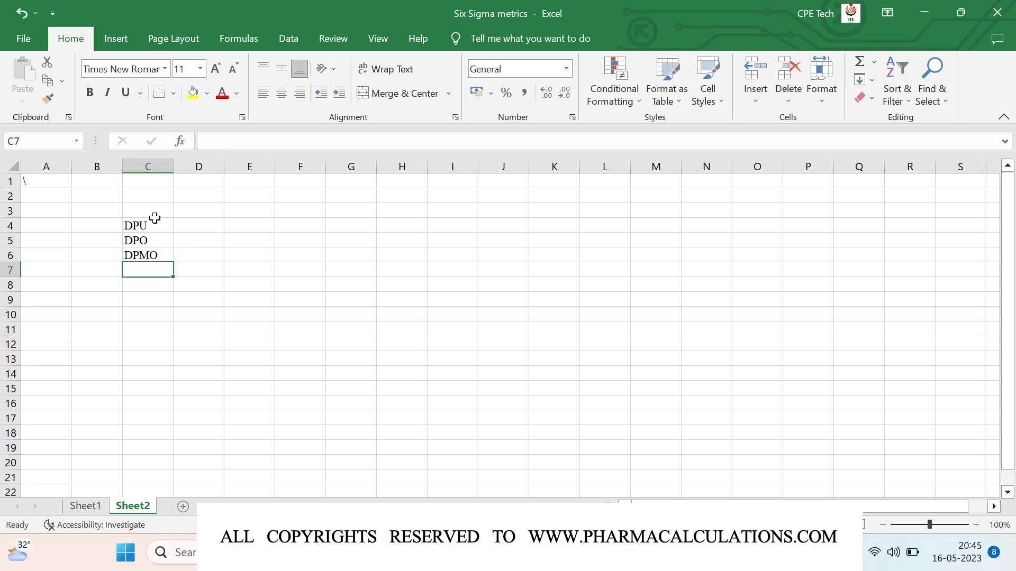
Step: Continue the list with PPM, FPY, RTY and Sigma Level in C7 to C10
text(PPM)
key(Return)
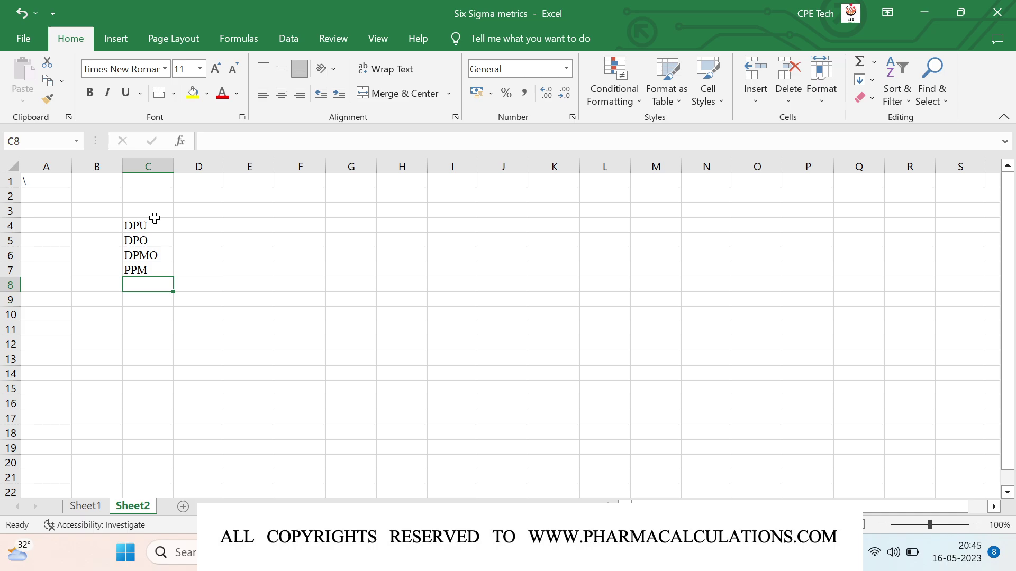
text(FPY)
key(Return)
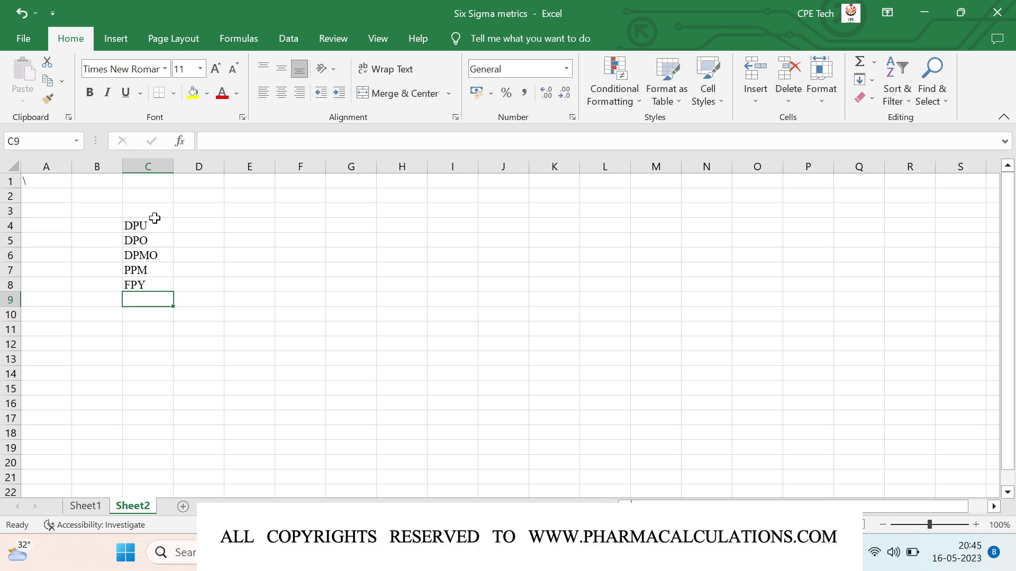
text(RTY)
key(Return)
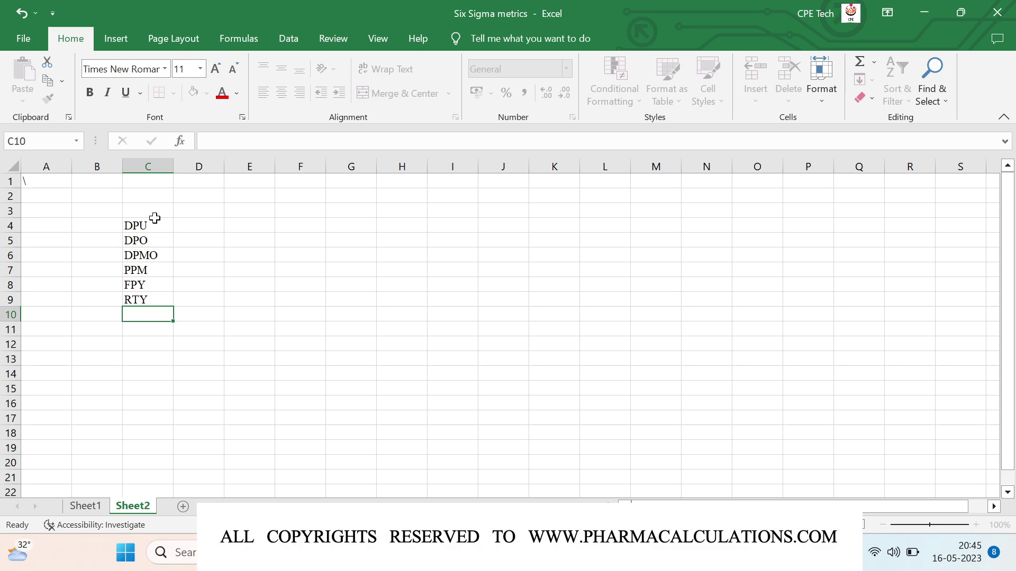
text(Sigma Level)
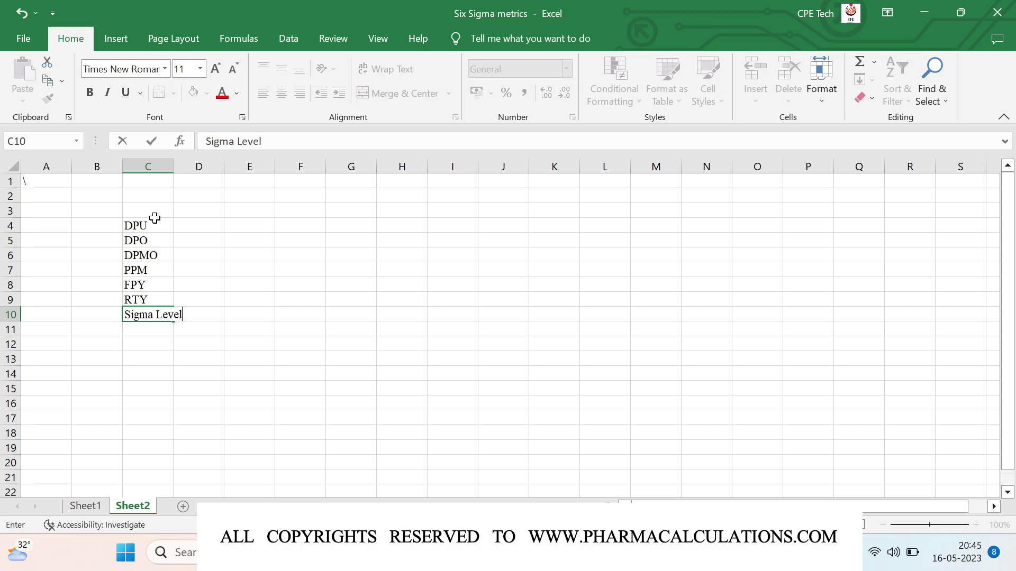
key(Return)
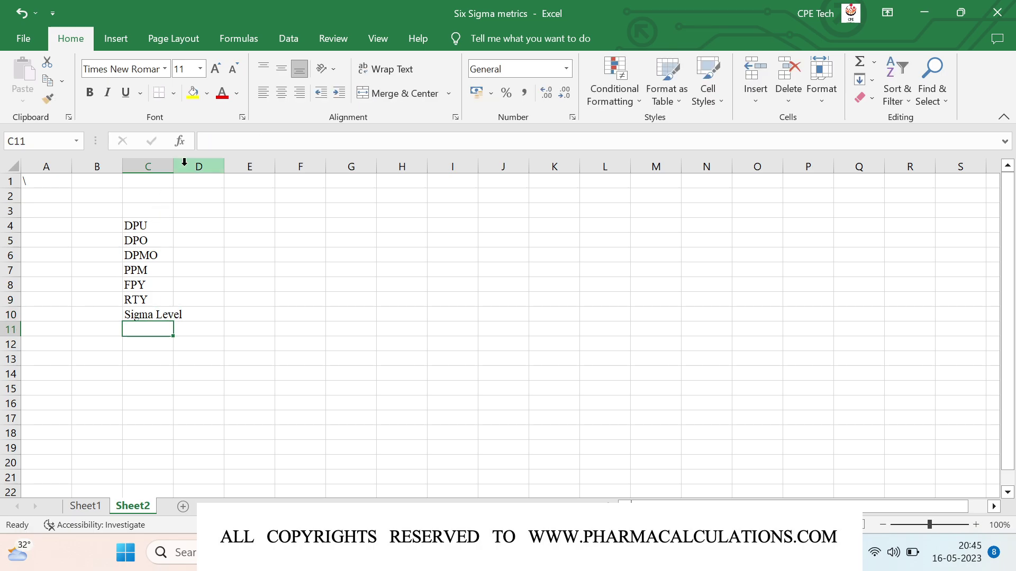
Step: Widen column C so 'Sigma Level' fits, then check the DPMO and Sigma Level entries
drag(172, 168, 185, 168)
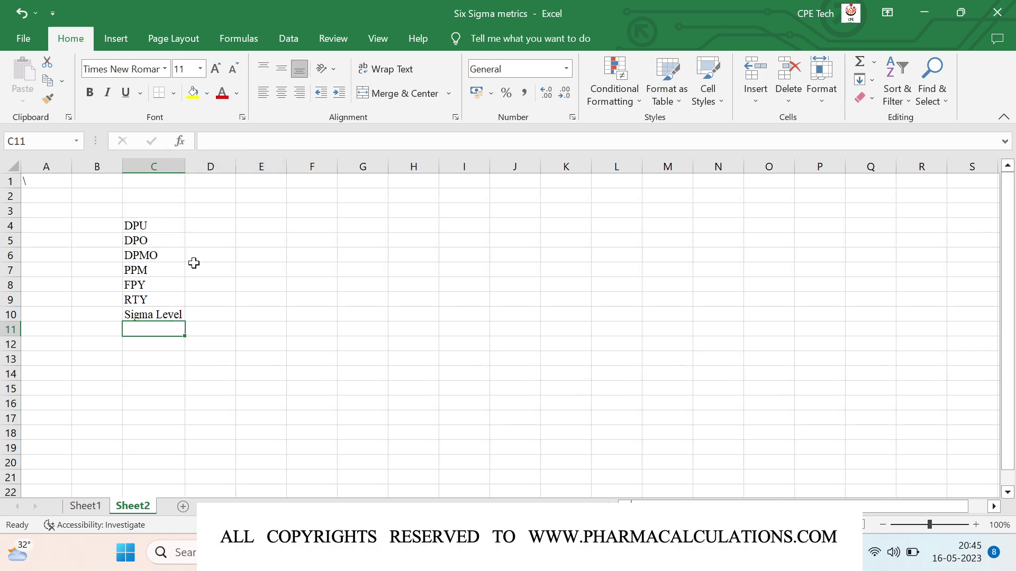
click(100, 256)
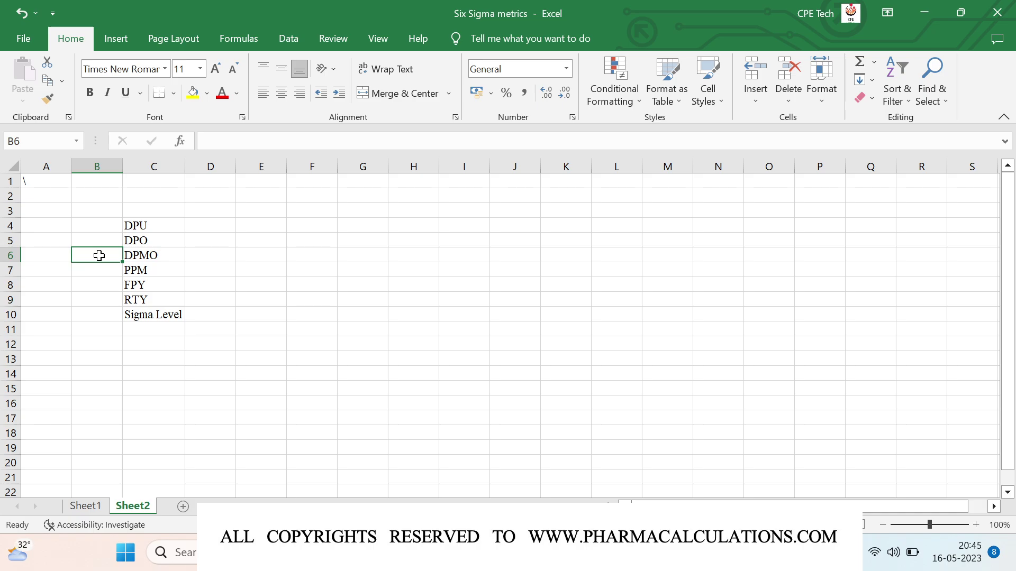
click(125, 256)
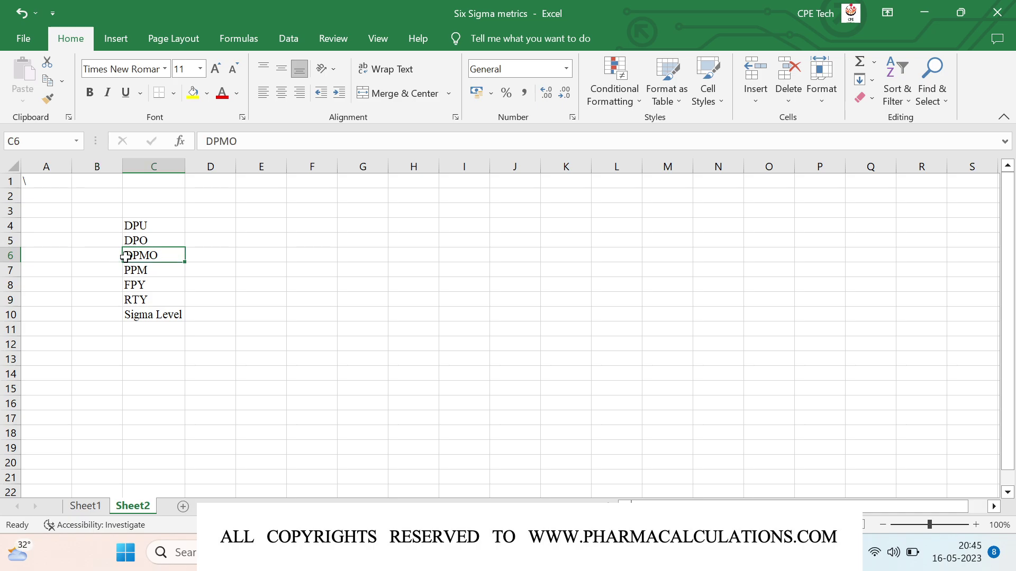
click(152, 316)
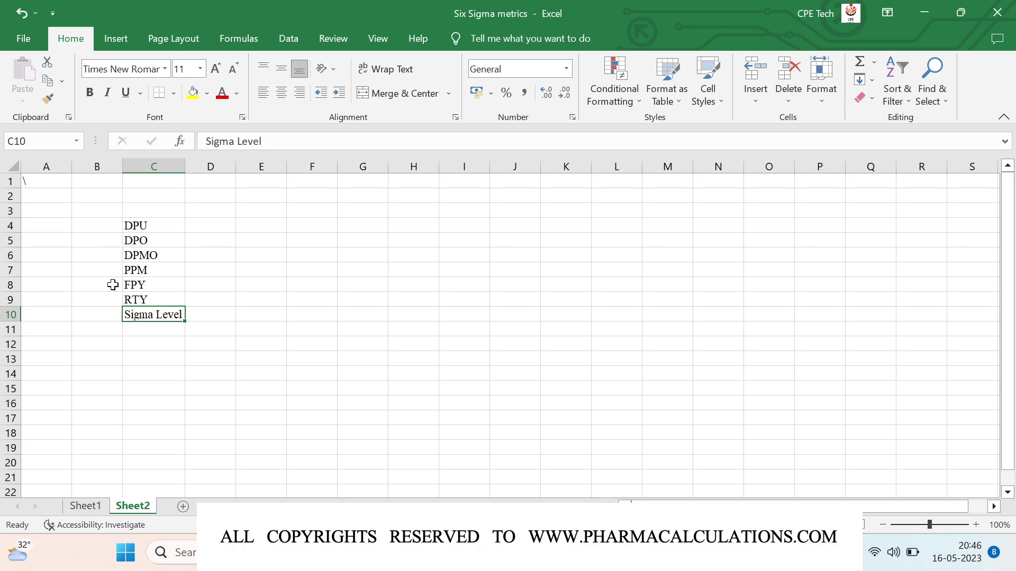
click(142, 255)
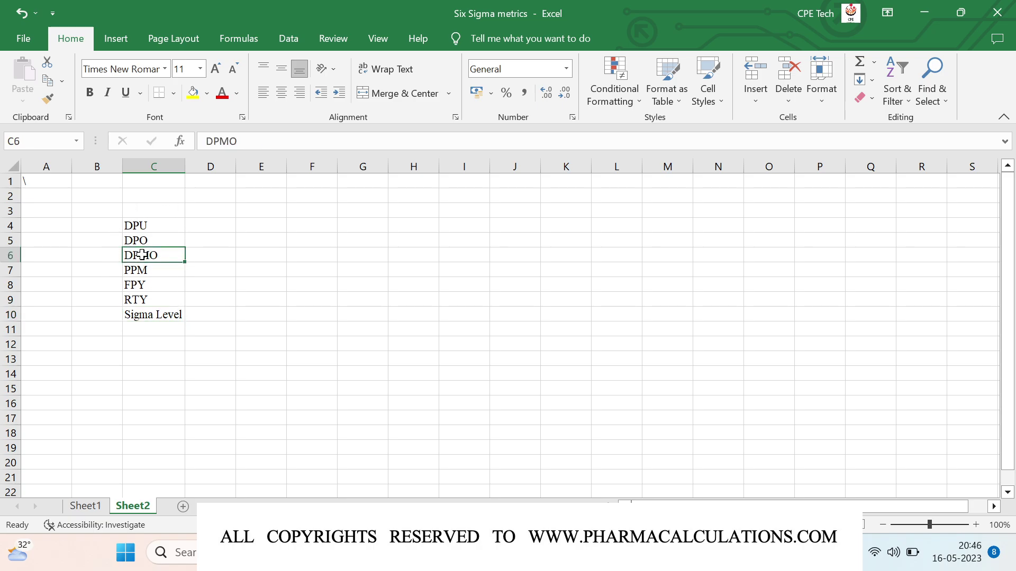
click(160, 315)
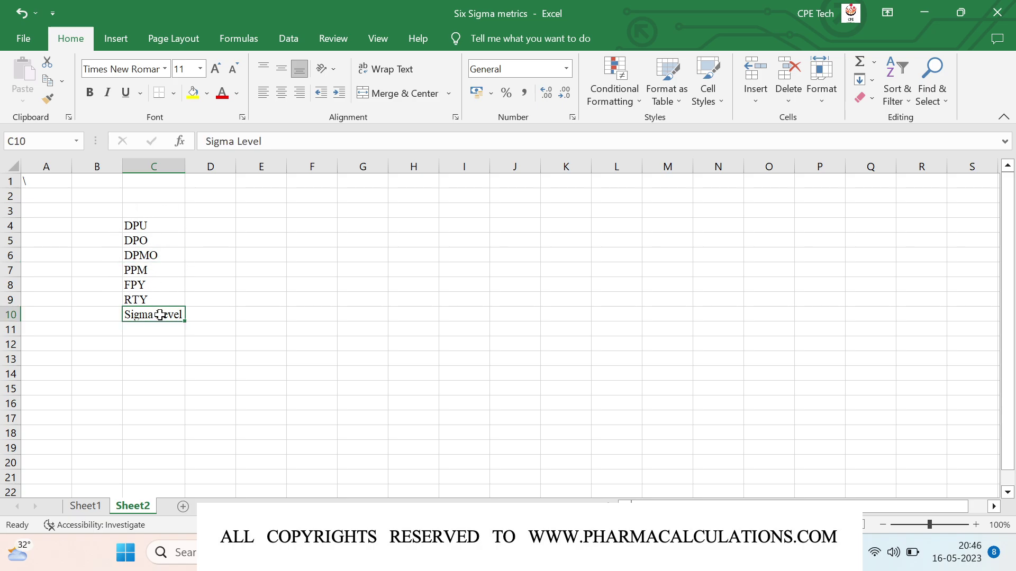
click(215, 230)
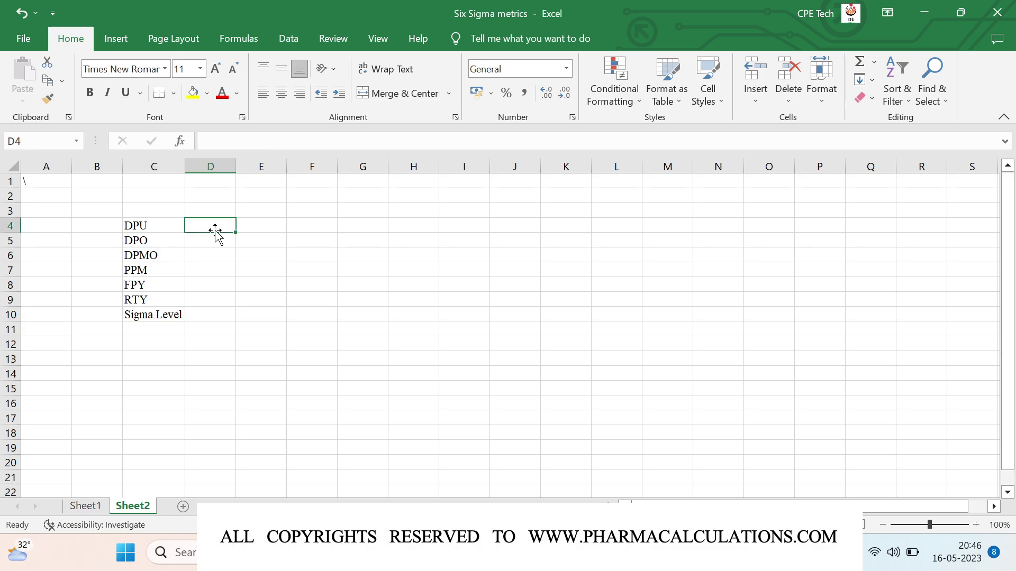
Step: Enter 'Defects per unit', 'Defects per opportunity' and 'Defects per million opportunities' in D4 to D6
text(Defects per unit)
key(Return)
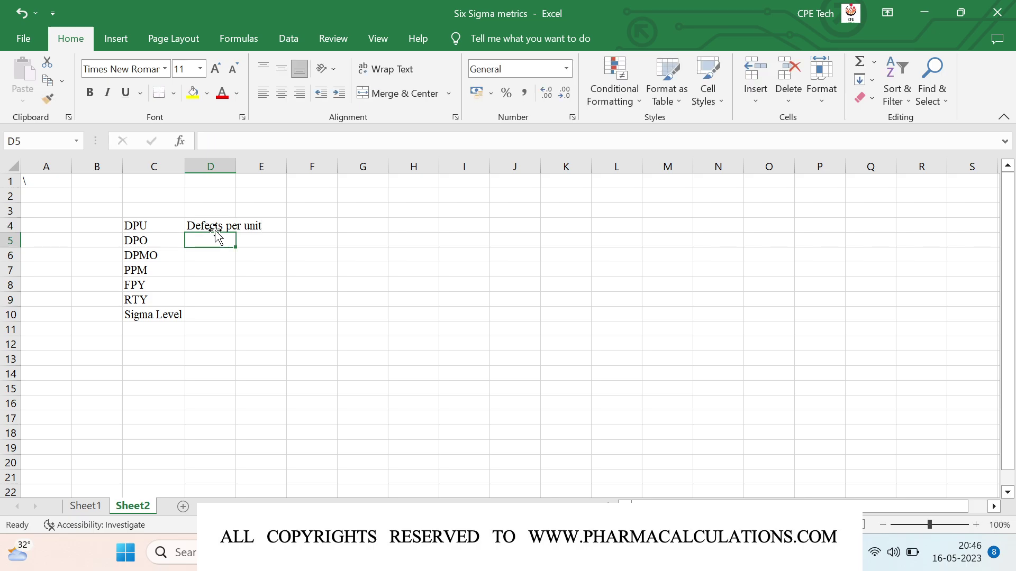
text(Defects per oppor)
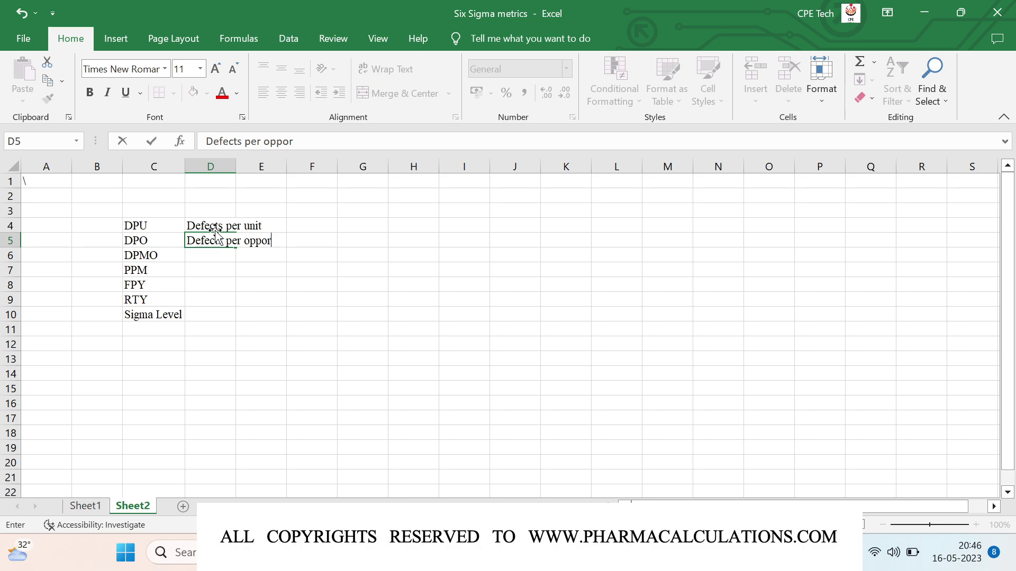
text(tunity)
key(Return)
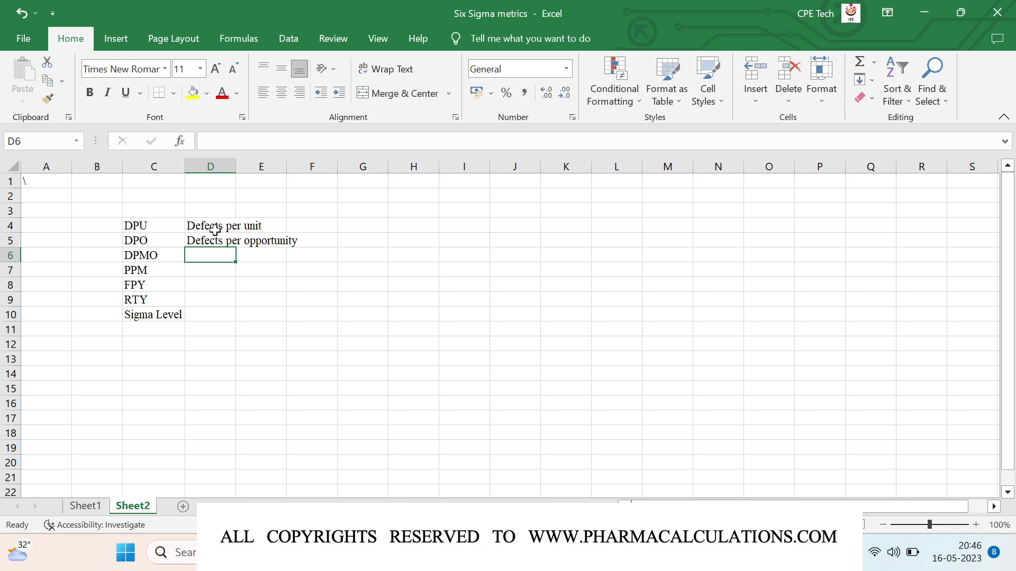
text(Defects )
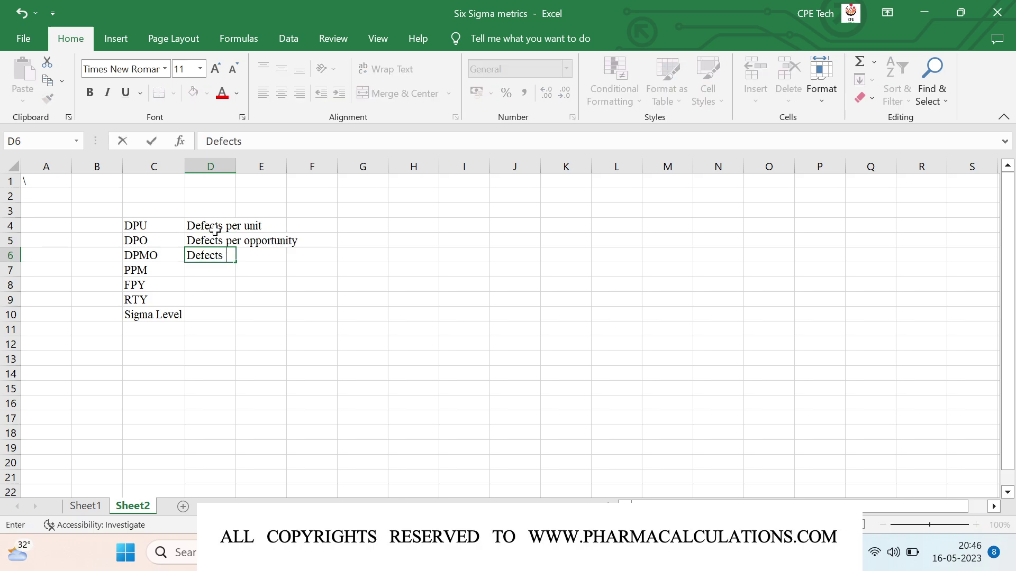
text(per million)
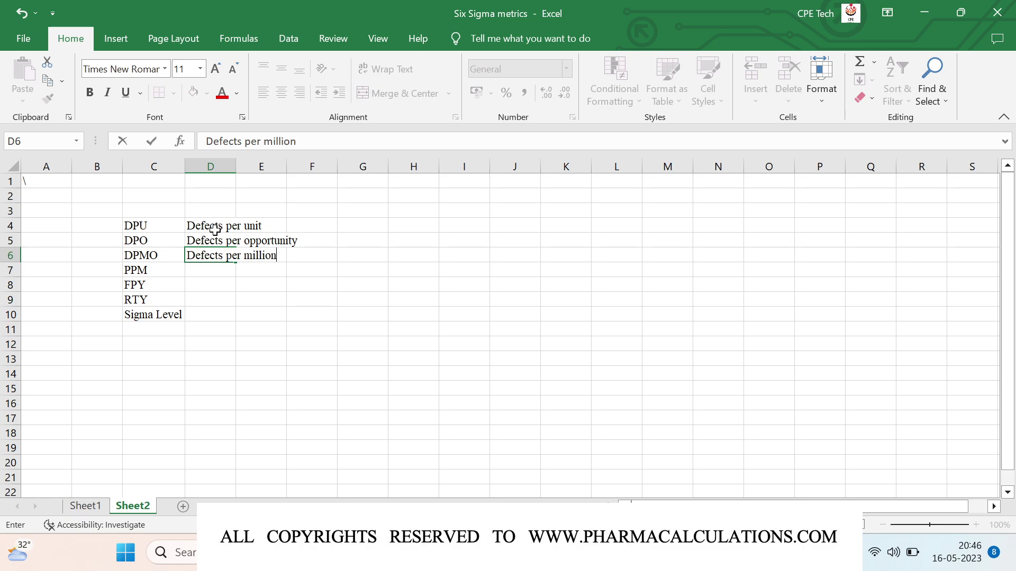
text( opportunit)
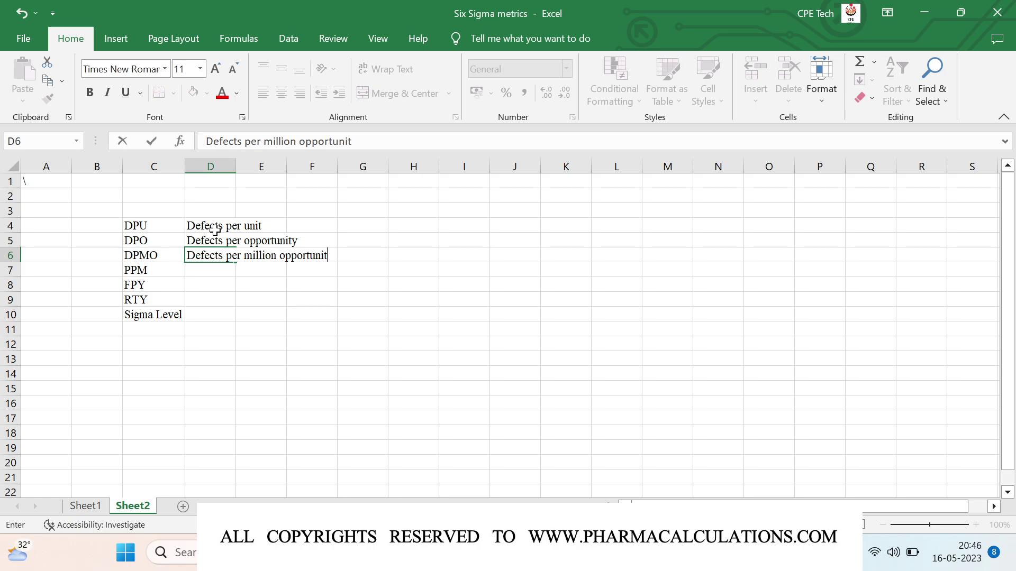
text(ies)
key(Return)
Step: Enter 'Parts per million', 'First pass yield' and 'Rooled througput yield' in D7 to D9
text(Pa)
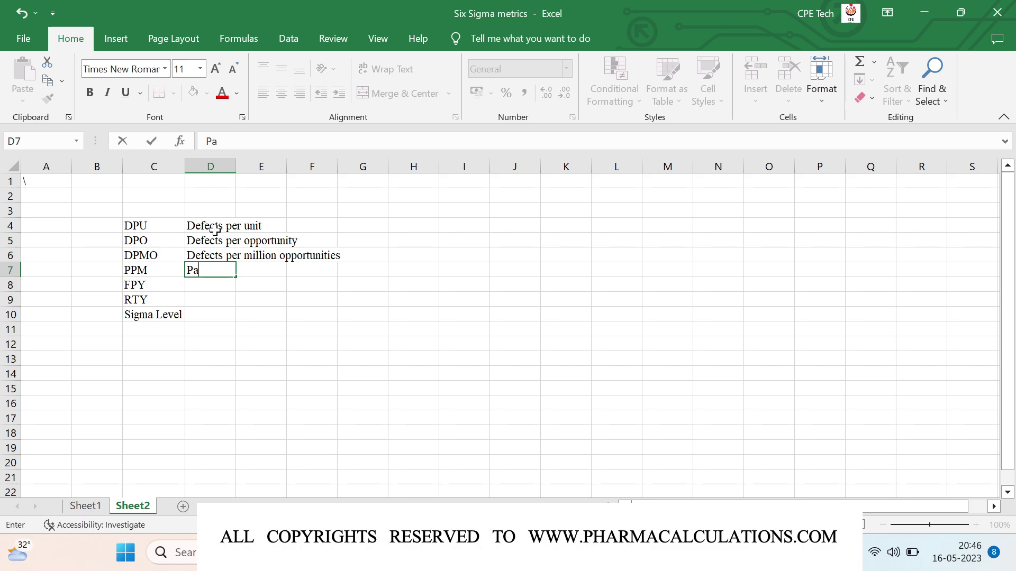
text(rts per million)
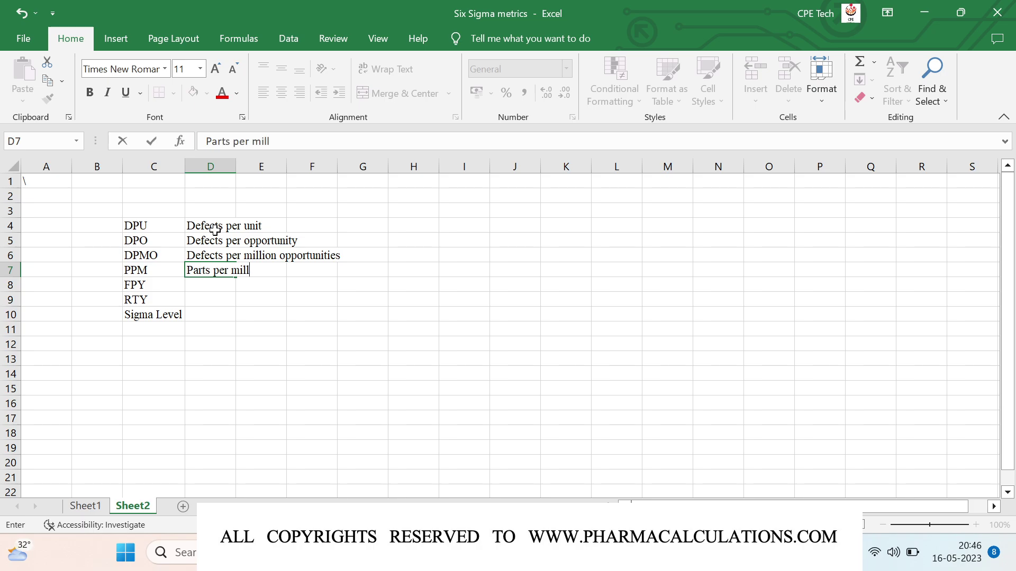
key(Return)
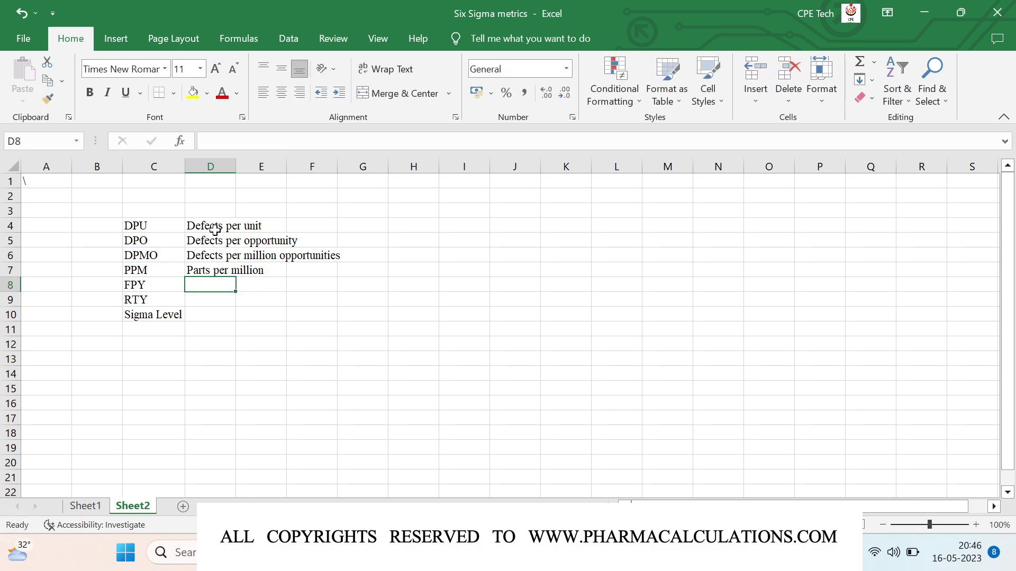
text(First )
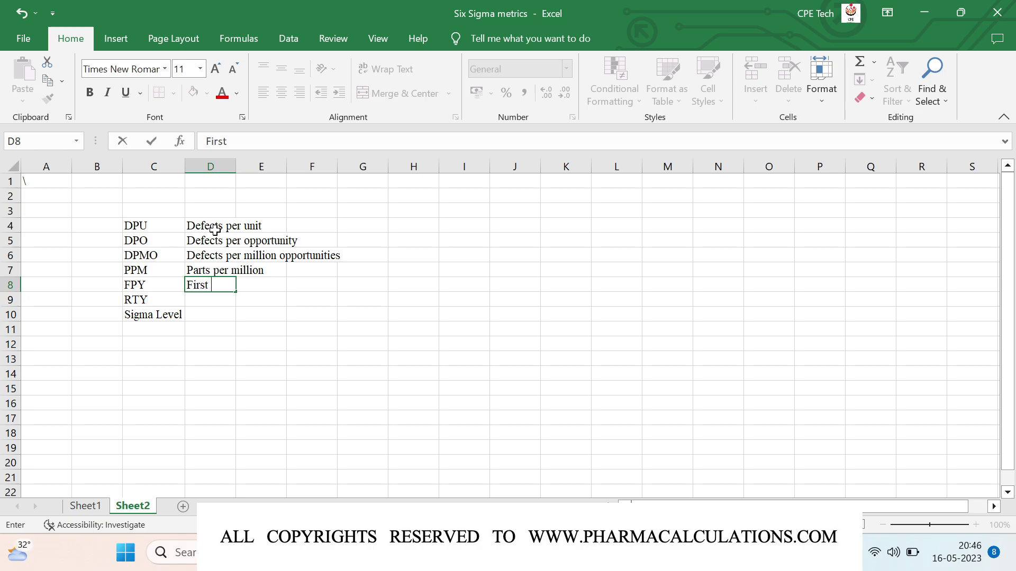
text(pass yield)
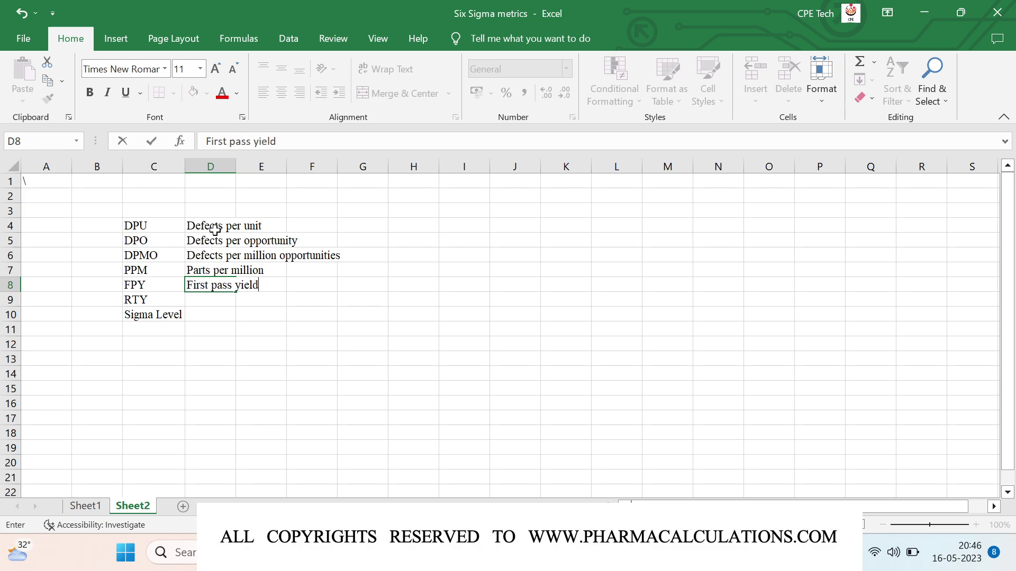
key(Return)
text(R)
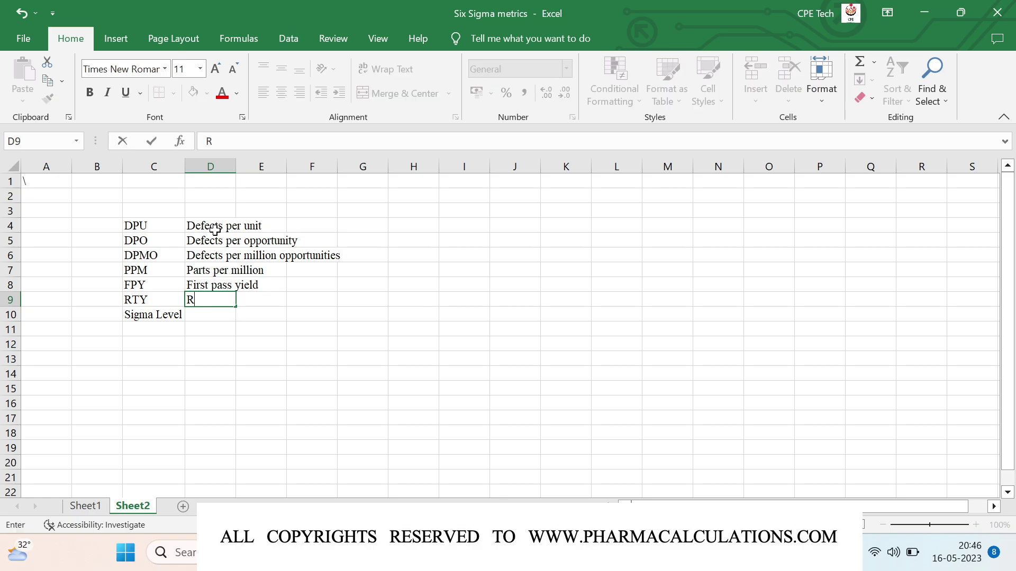
text(ooled througp)
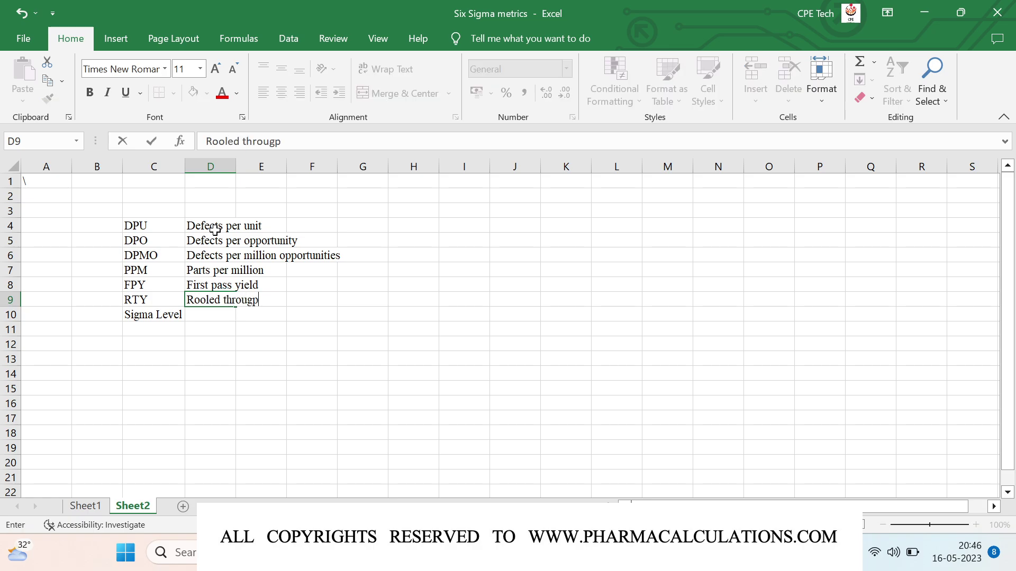
text(ut yield)
key(Return)
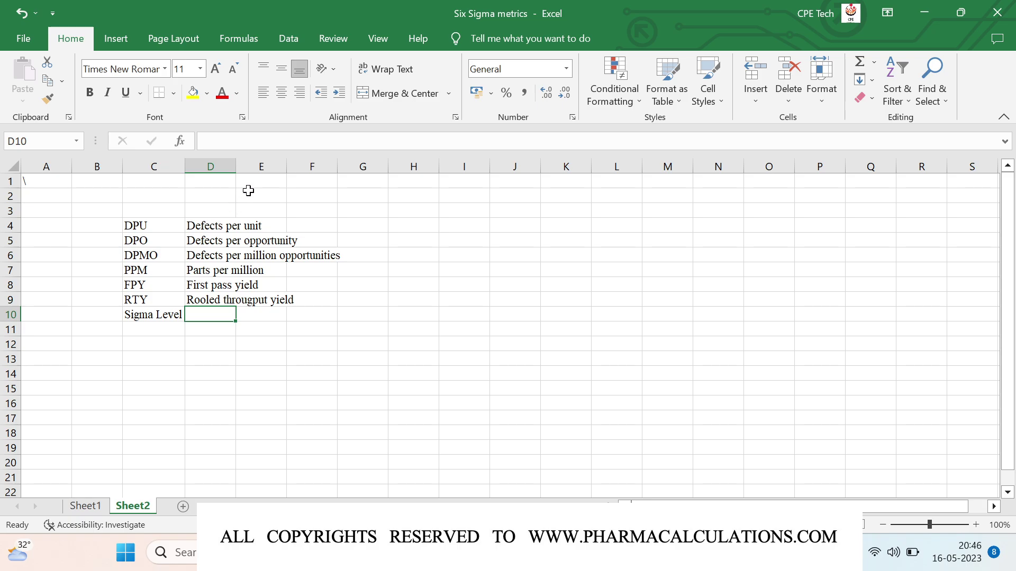
Step: AutoFit column D to the longest full name, Defects per million opportunities
double_click(236, 164)
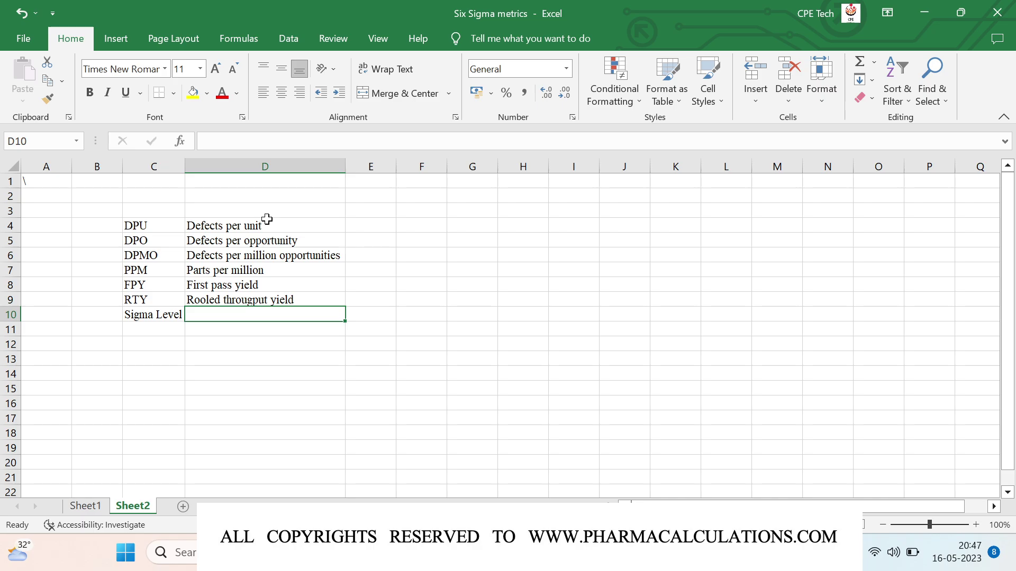
click(163, 271)
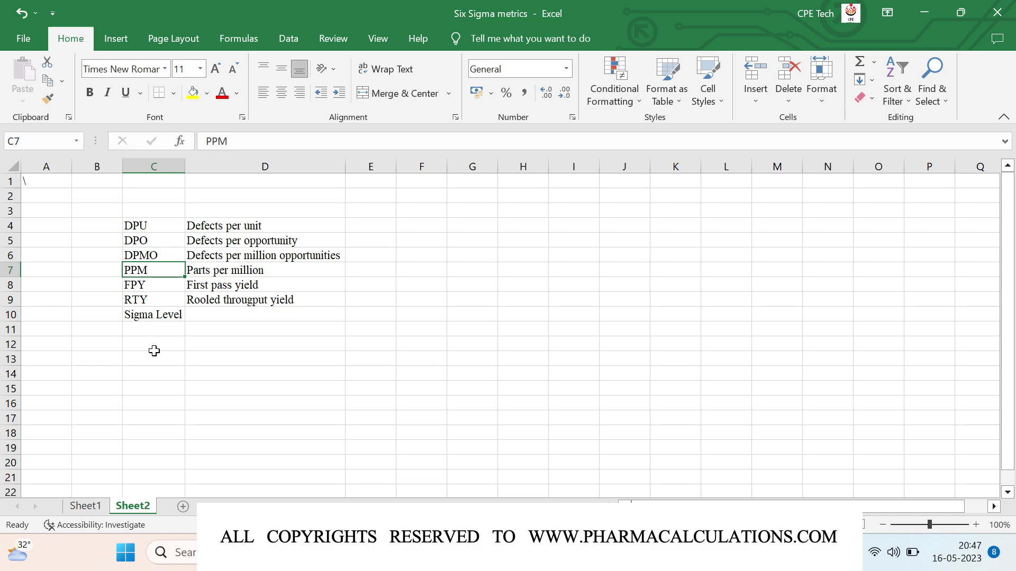
click(154, 351)
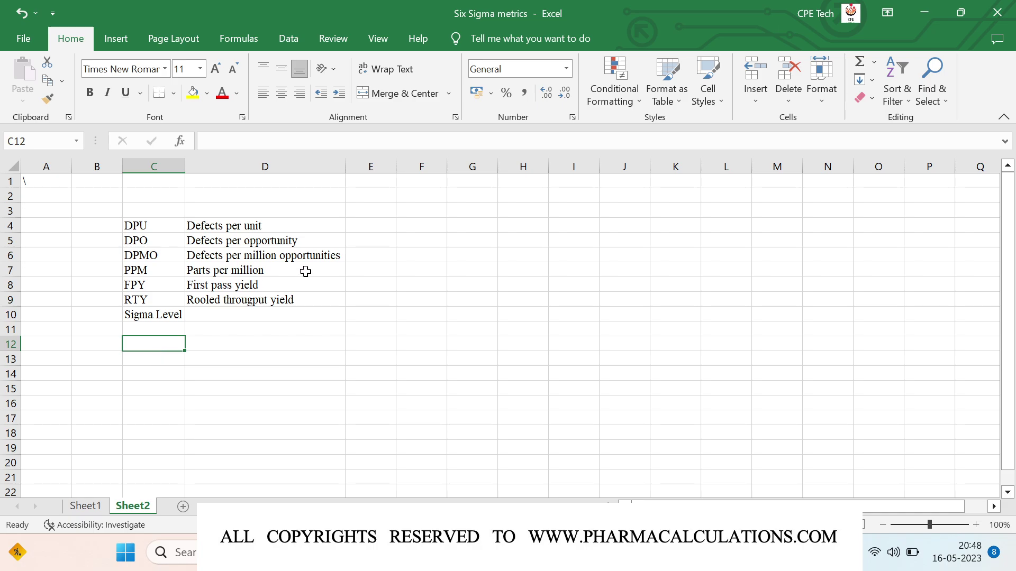
click(429, 230)
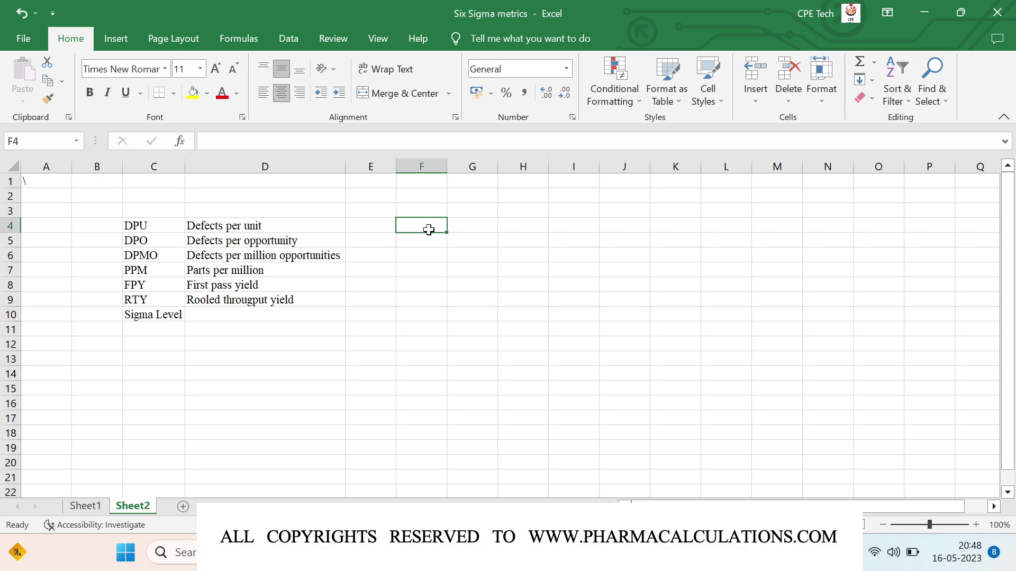
Step: Enter the label 'No. of batches' in F4 and AutoFit column F
text(Batch es n)
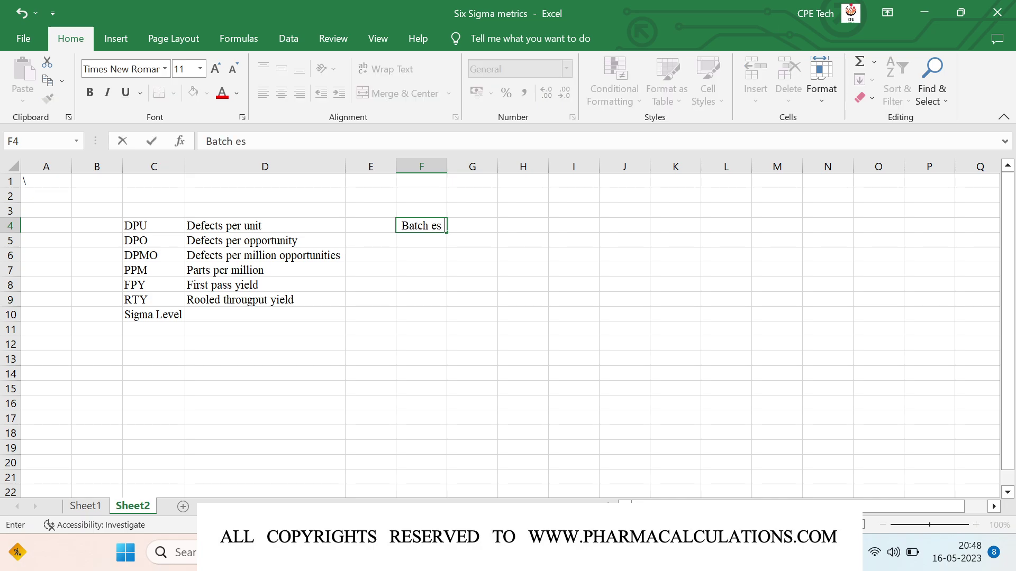
key(BackSpace)
key(BackSpace)
key(BackSpace)
key(BackSpace)
key(BackSpace)
key(BackSpace)
key(BackSpace)
key(BackSpace)
key(BackSpace)
key(BackSpace)
text(No. of batches)
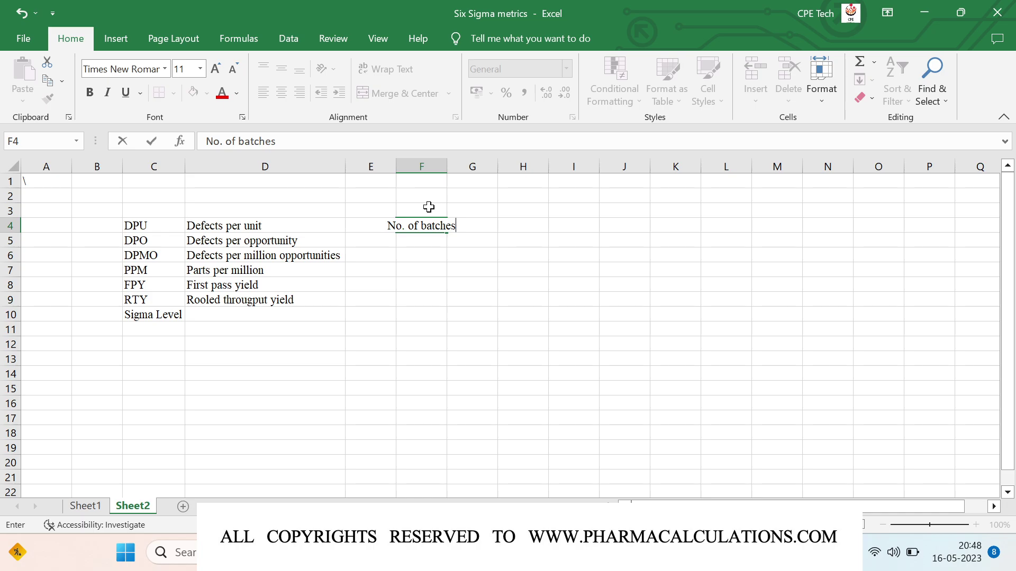
key(Return)
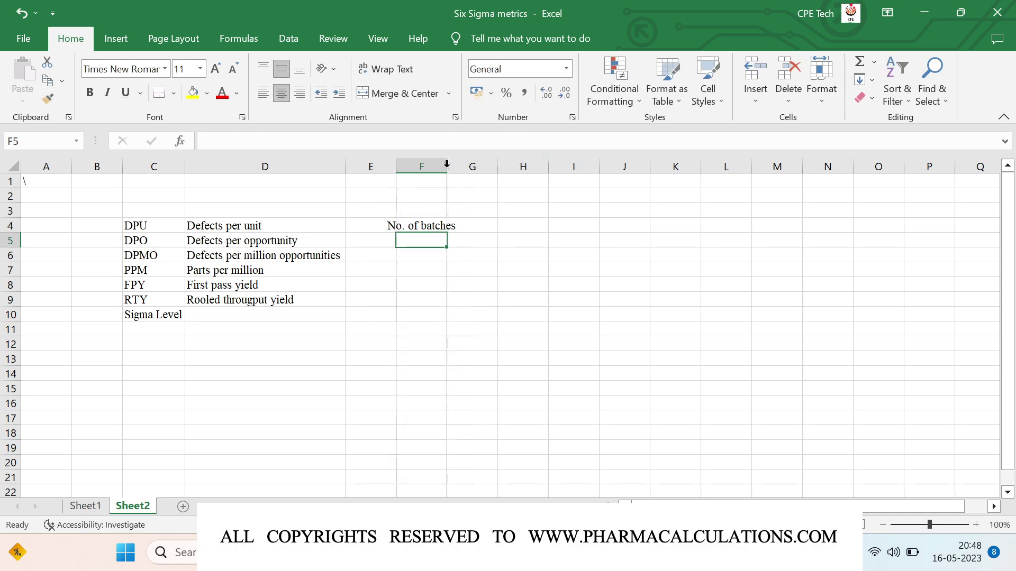
double_click(447, 166)
Step: Put 500 in G4 and centre column G horizontally and vertically
click(487, 225)
text(500)
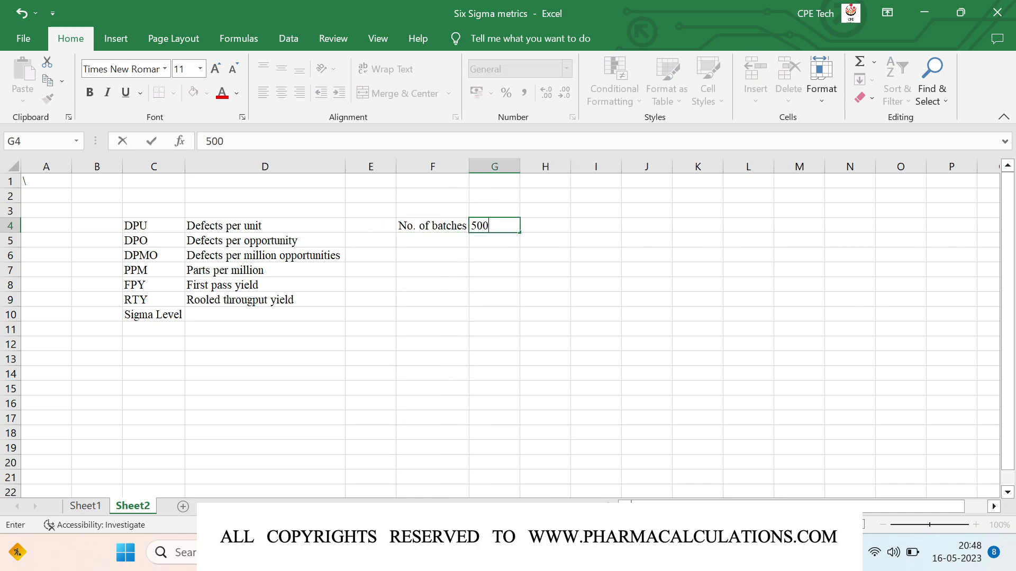
key(Return)
click(495, 166)
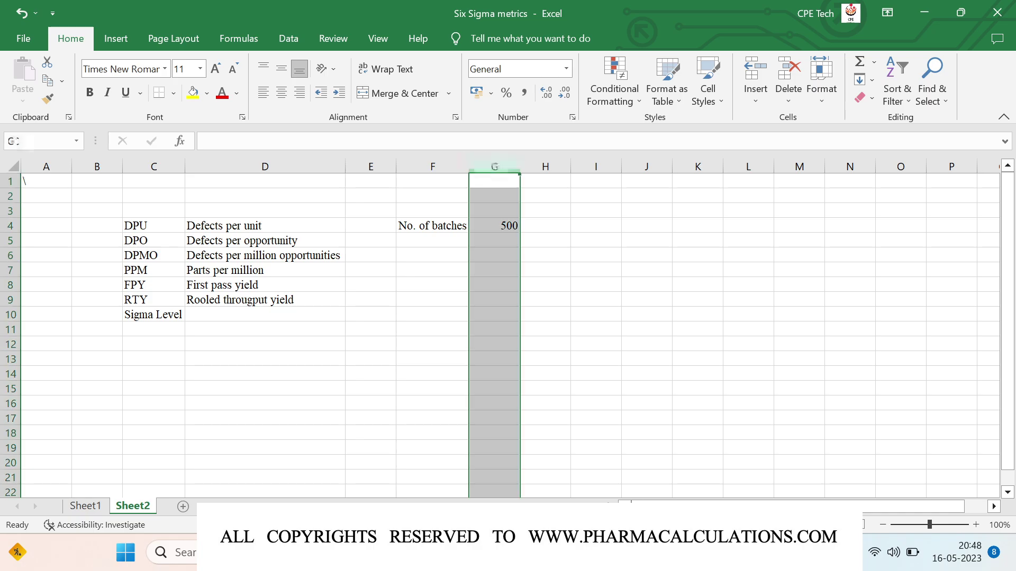
click(289, 97)
click(281, 72)
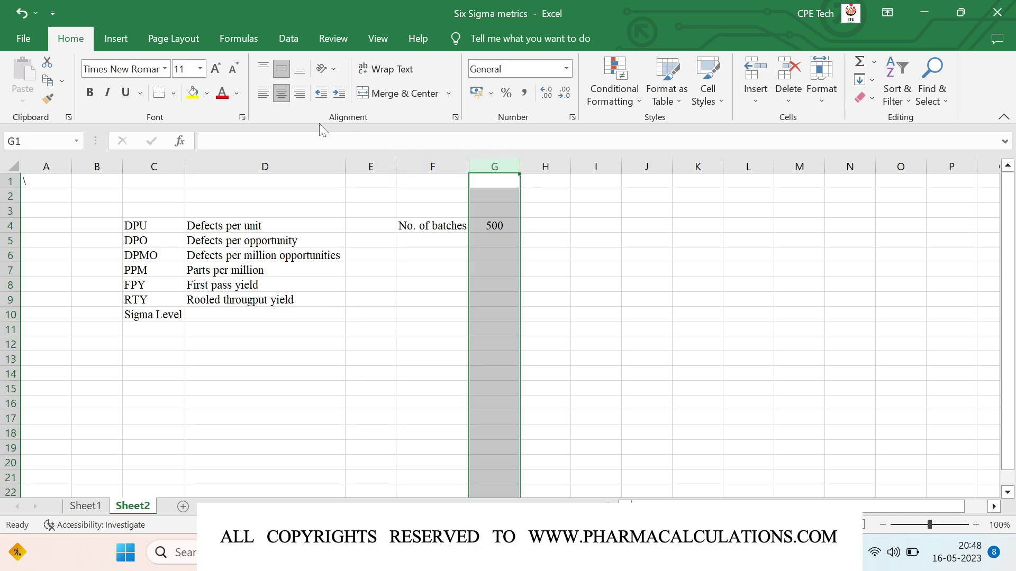
Step: Enter 'Defects found' in F5 with the value 15 in G5
click(416, 242)
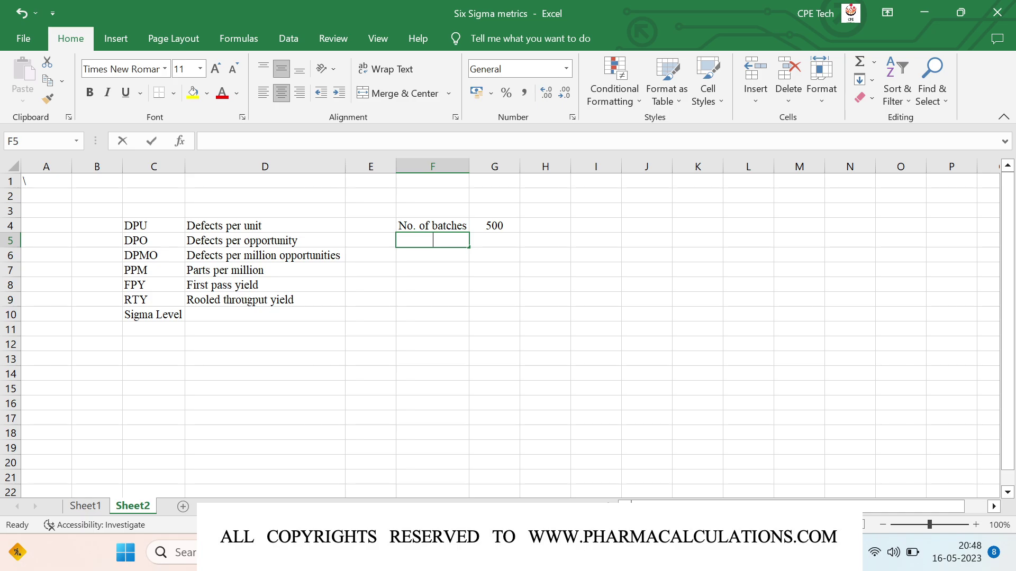
text(Defects found)
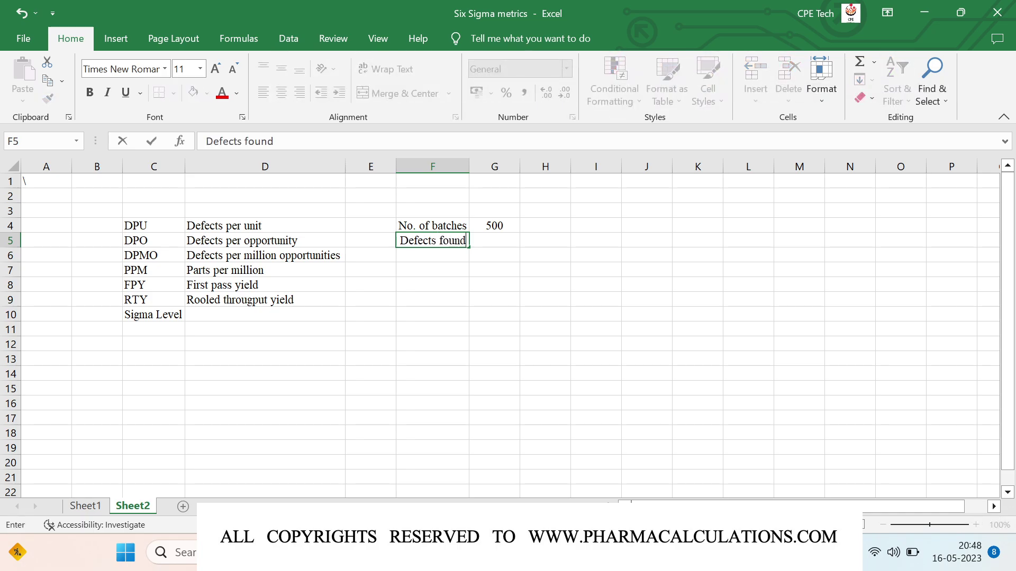
key(Tab)
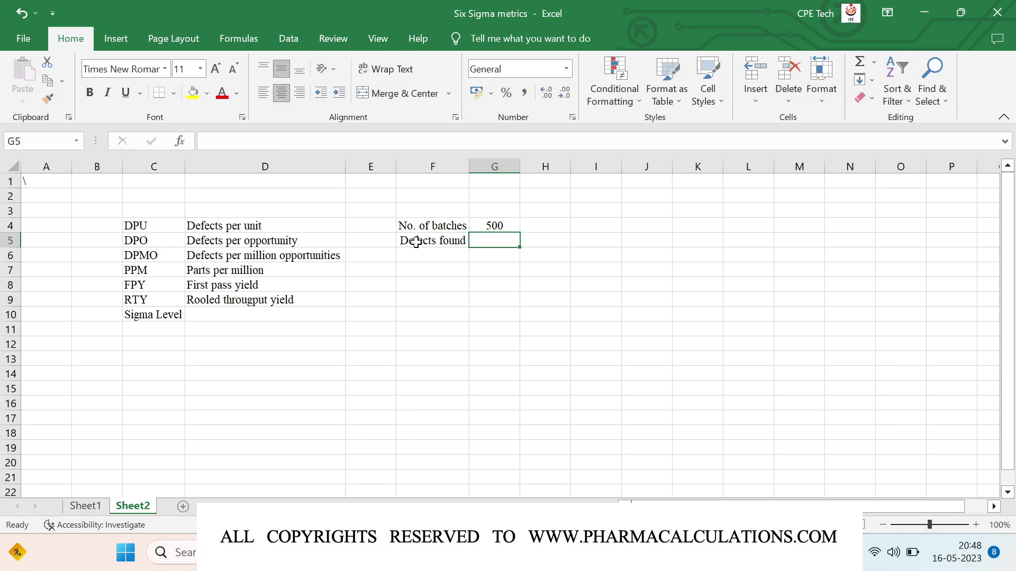
text(15)
key(Return)
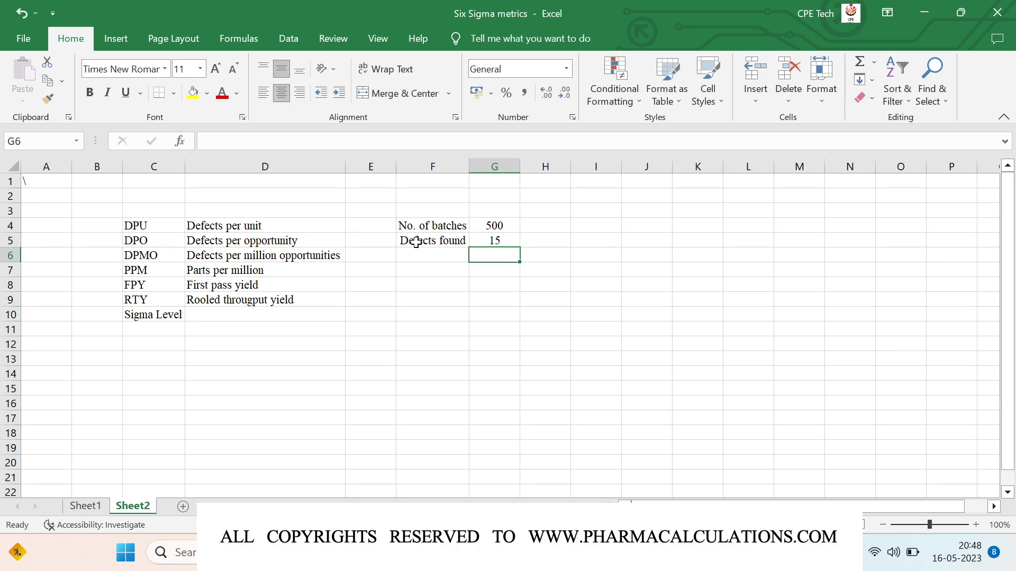
key(Left)
key(Down)
key(Down)
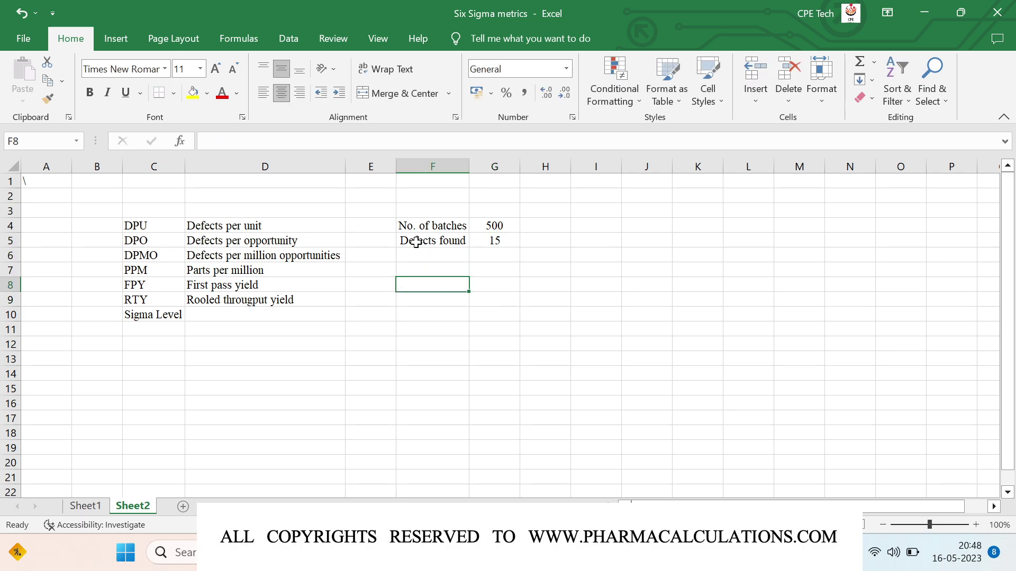
Step: Label F8 'DPU' and enter =G5/G4 in G8, giving 0.03
text(DPU)
key(Tab)
text(=)
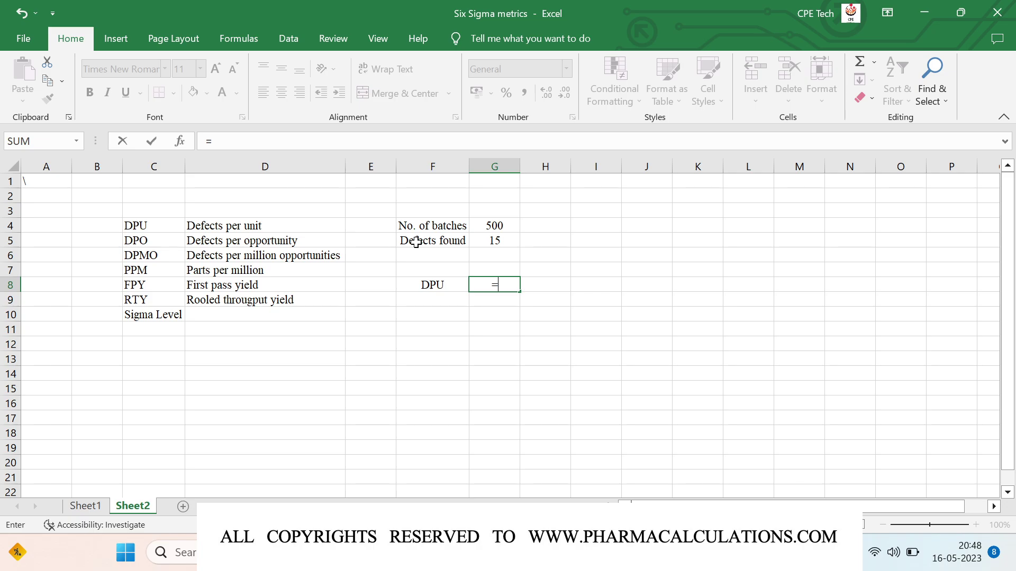
key(Up)
key(Up)
key(Up)
text(/)
key(Up)
key(Up)
key(Up)
key(Up)
key(Up)
key(Down)
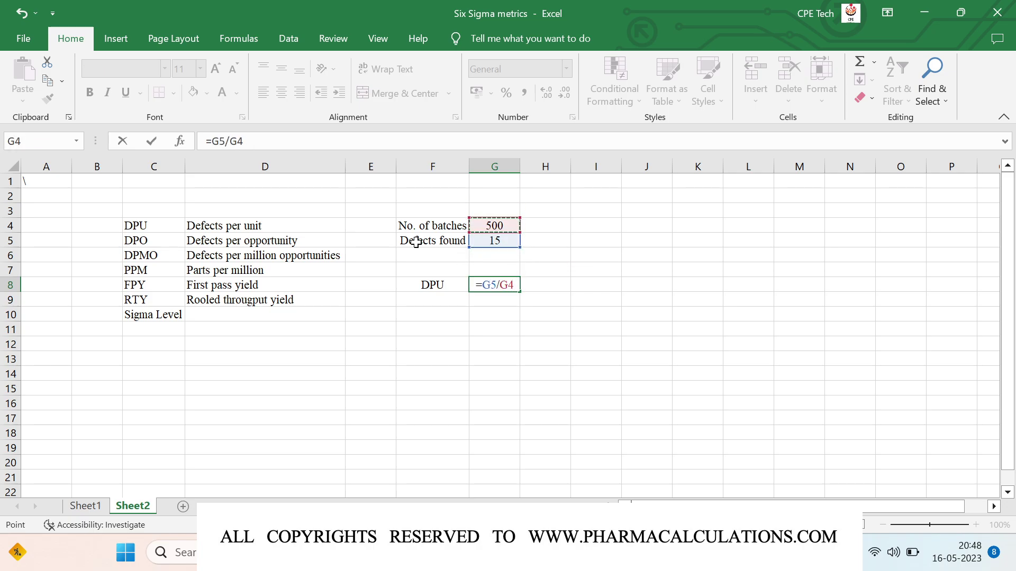
key(Return)
key(Up)
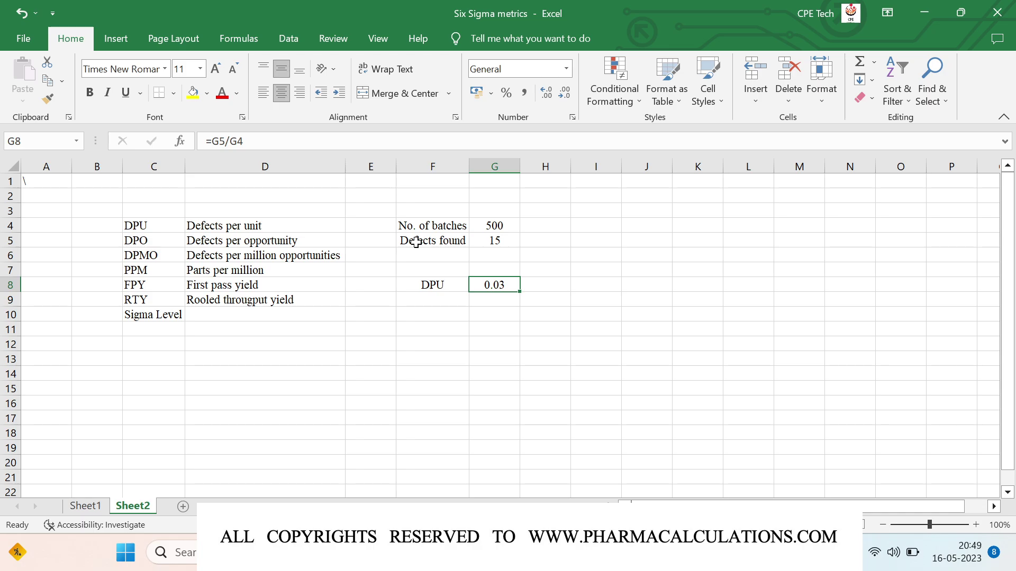
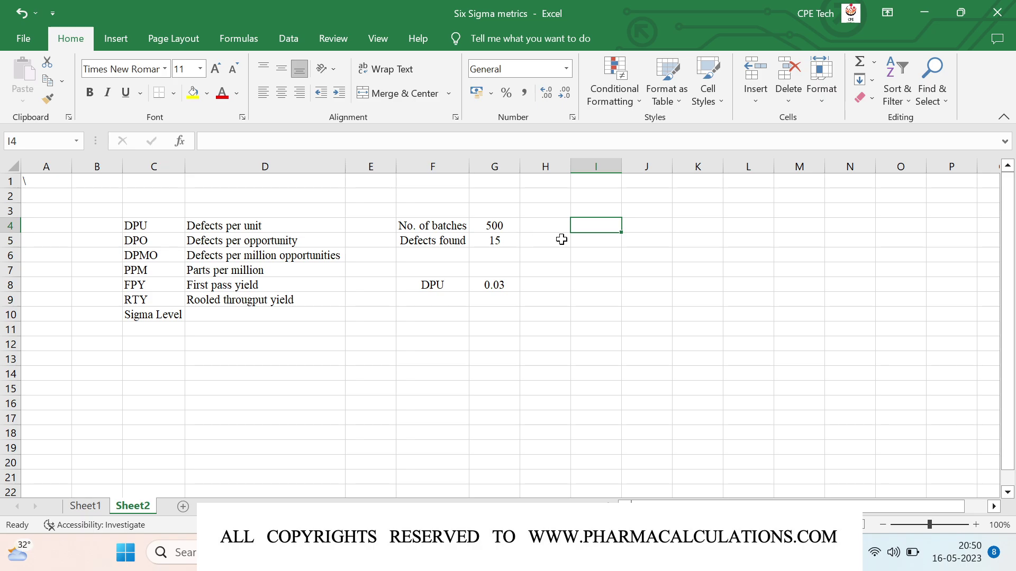
Step: Enter Opportunities 5 in I4:J4, widen column I, and centre column J
text(Oppor)
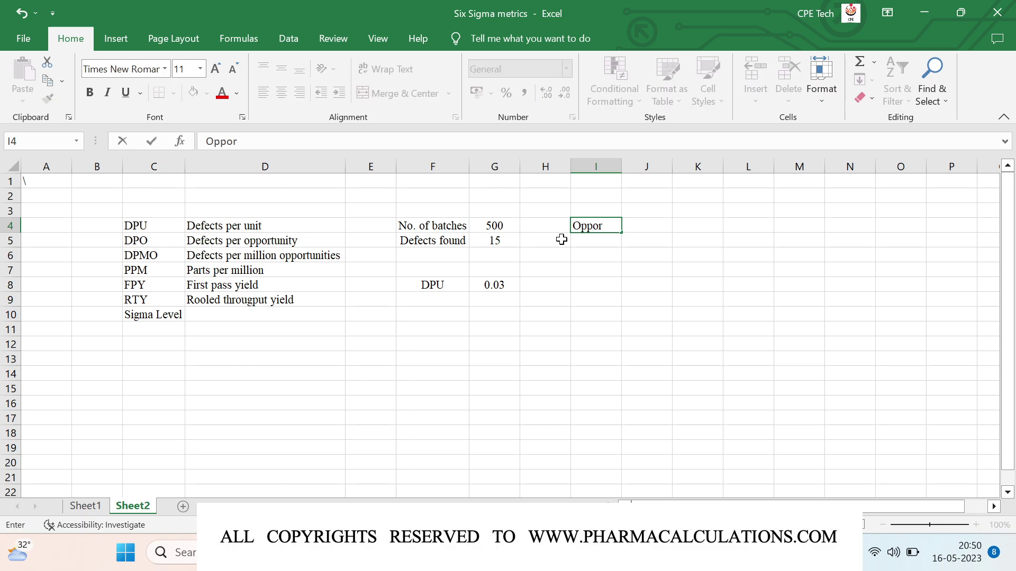
text(tunities)
key(Tab)
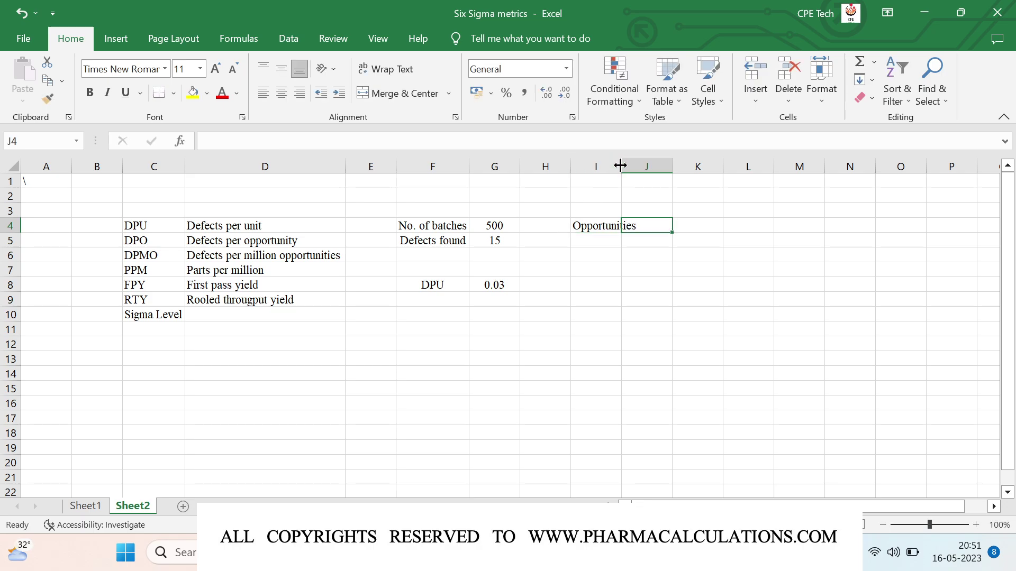
double_click(621, 164)
text(5)
key(Return)
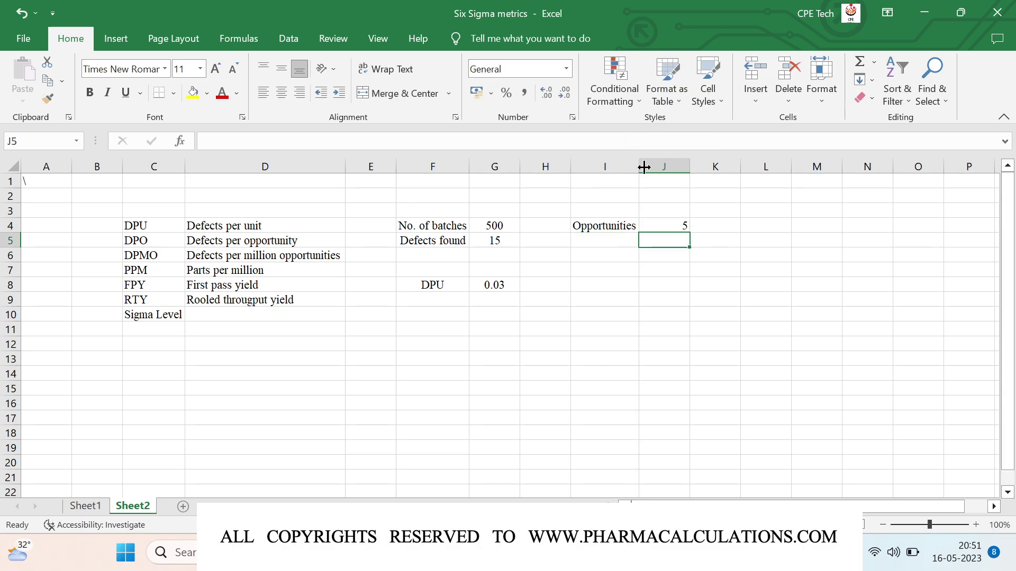
click(659, 167)
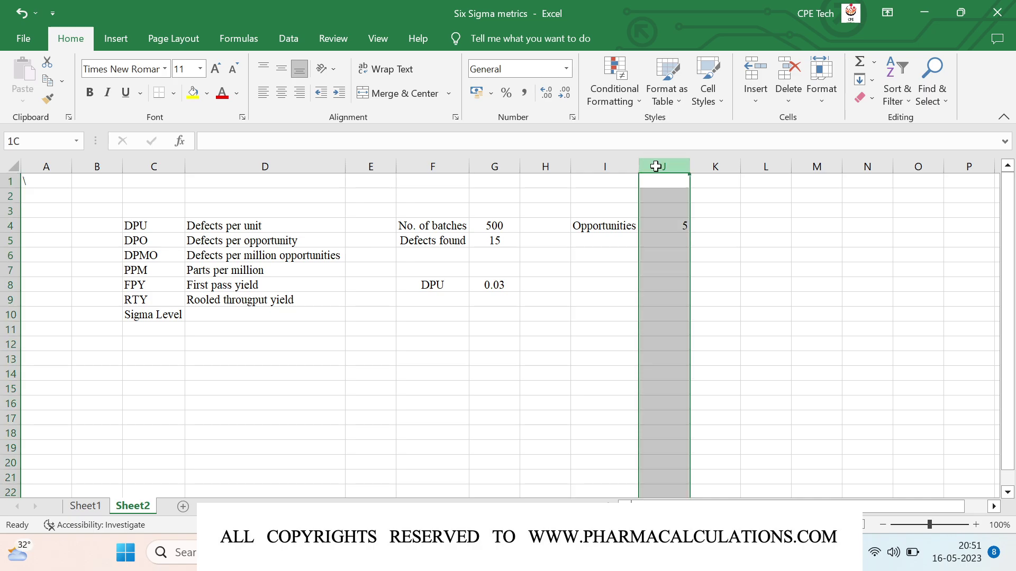
click(281, 93)
click(281, 68)
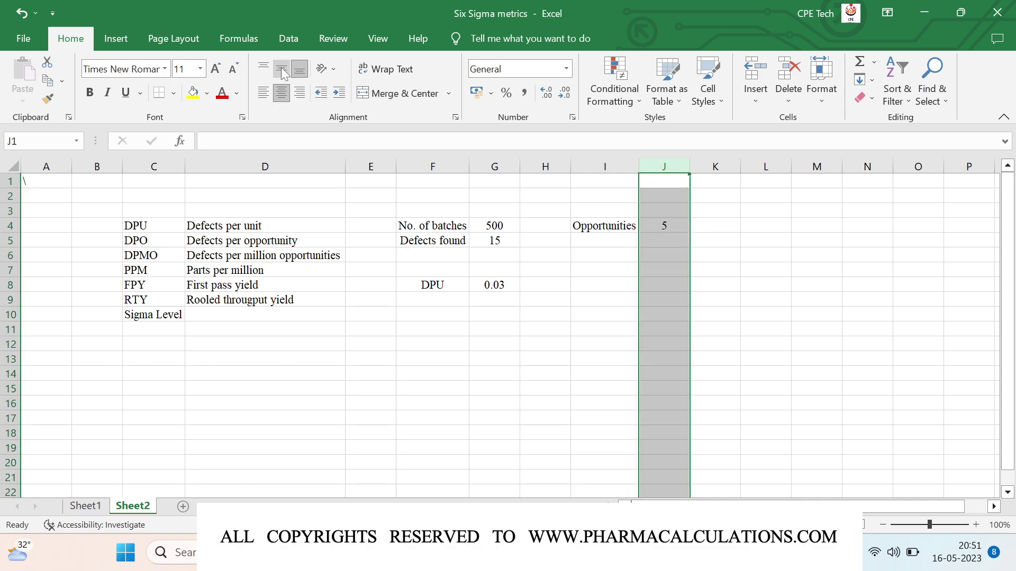
Step: Add a DPMO row in I8:J8 calculated as =G5*10^6/(G4*J4), giving 6000
click(593, 286)
text(DPMO)
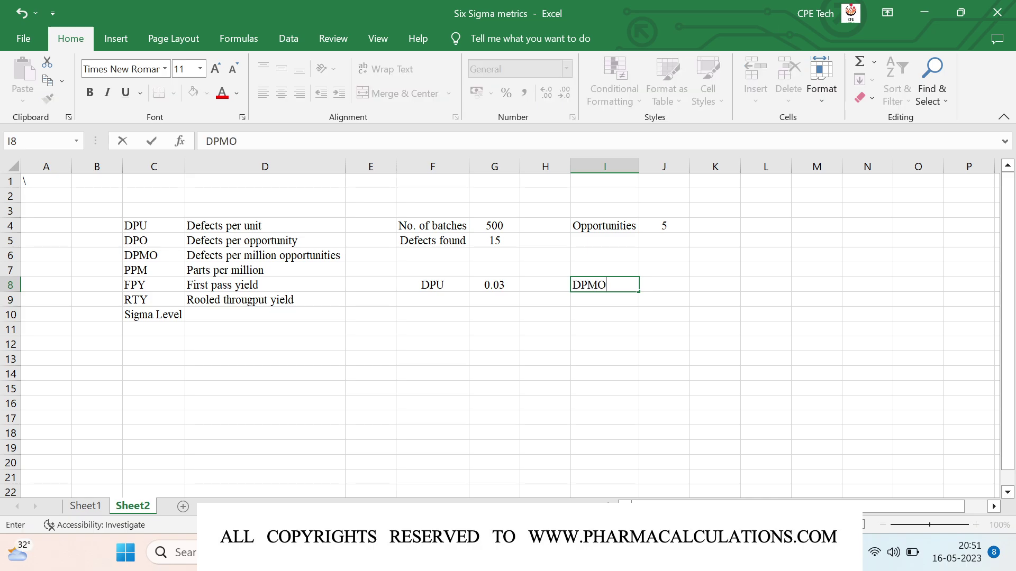
key(Tab)
text(=)
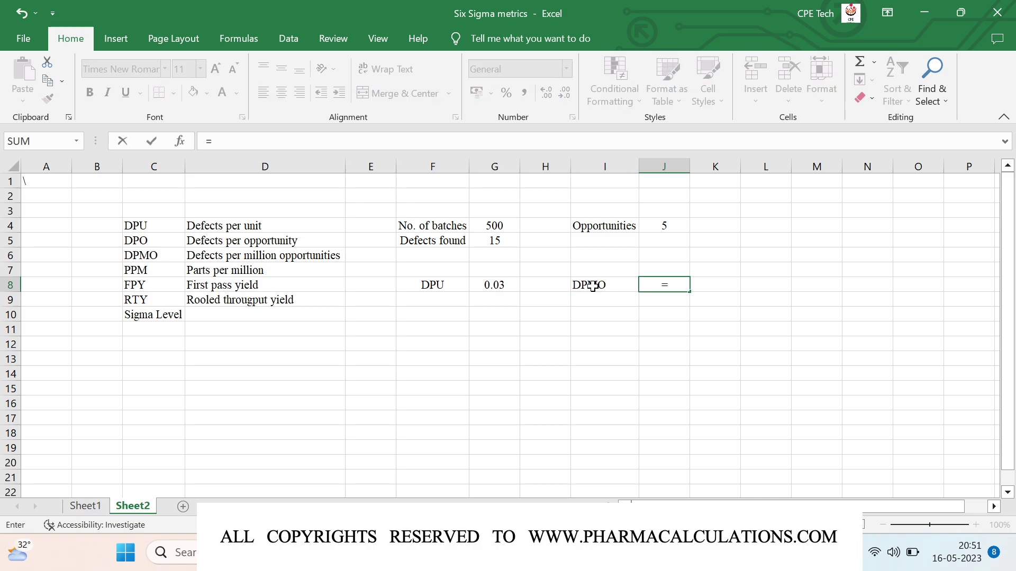
click(496, 243)
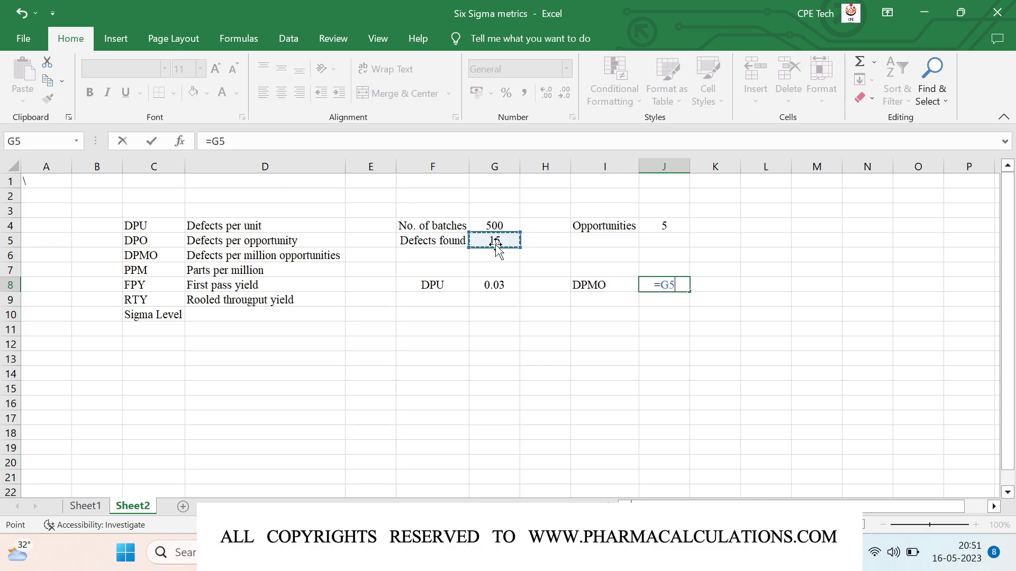
text(*10^6)
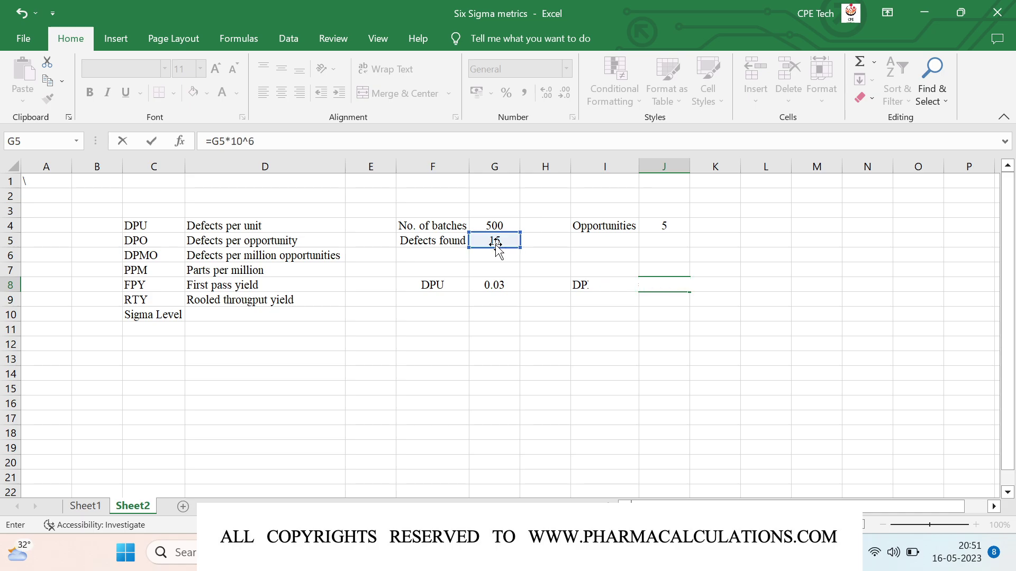
text(/()
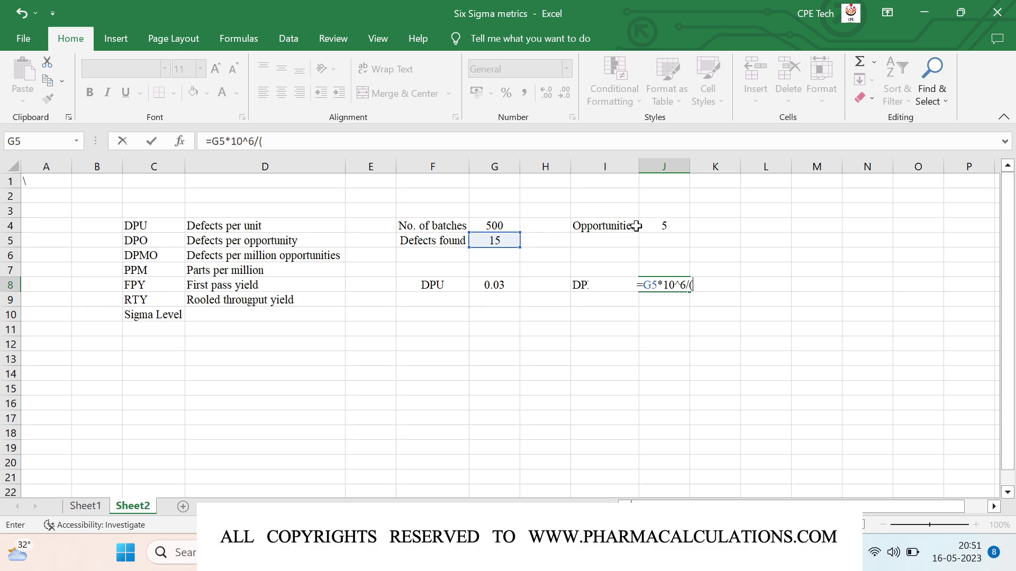
click(486, 223)
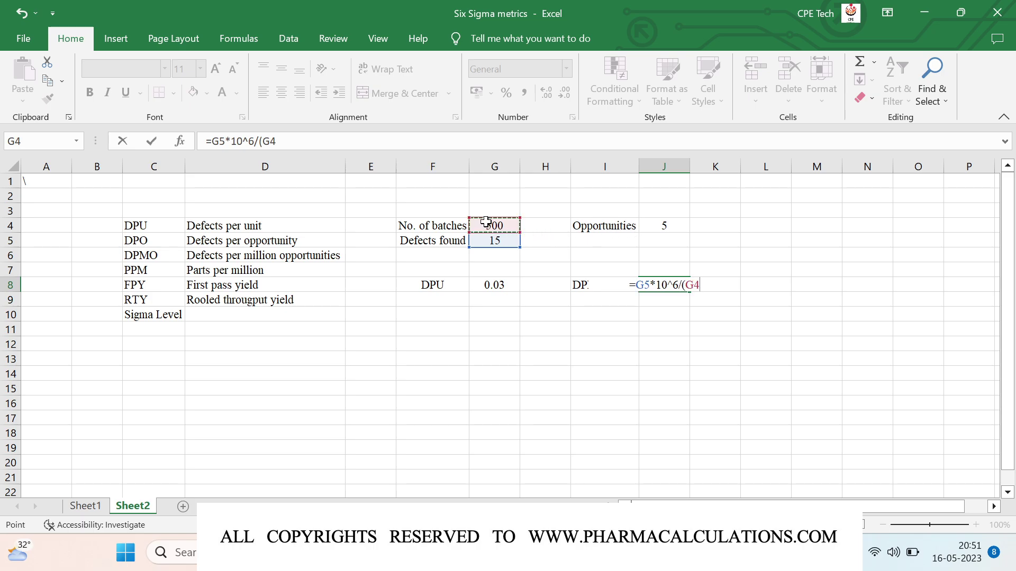
text(*)
click(648, 226)
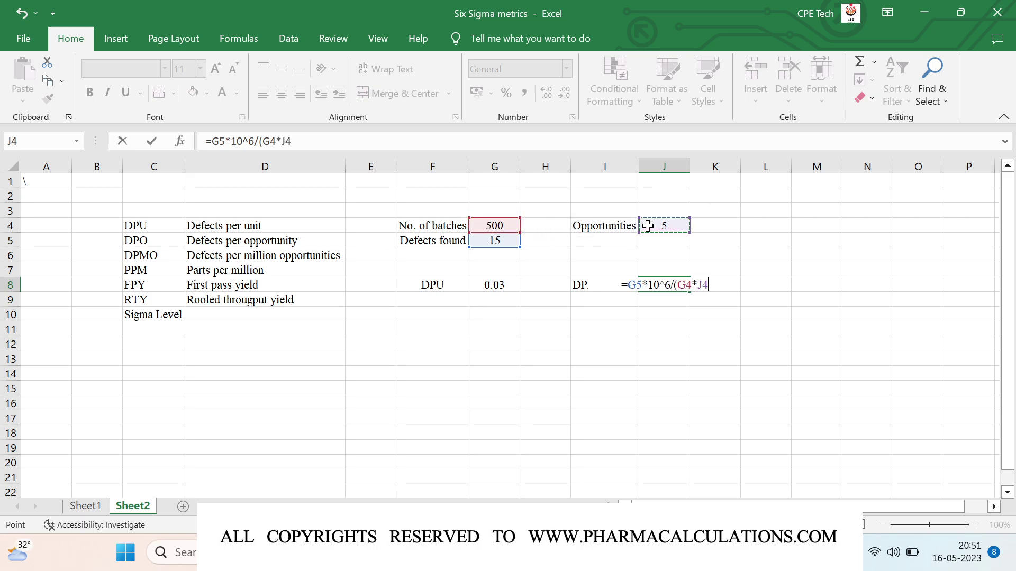
text())
key(Return)
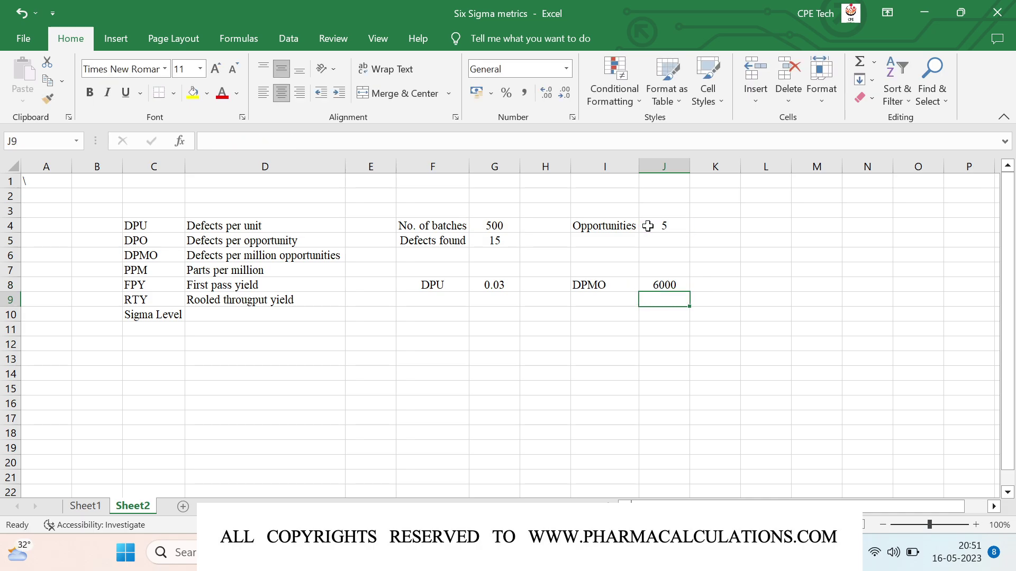
key(Up)
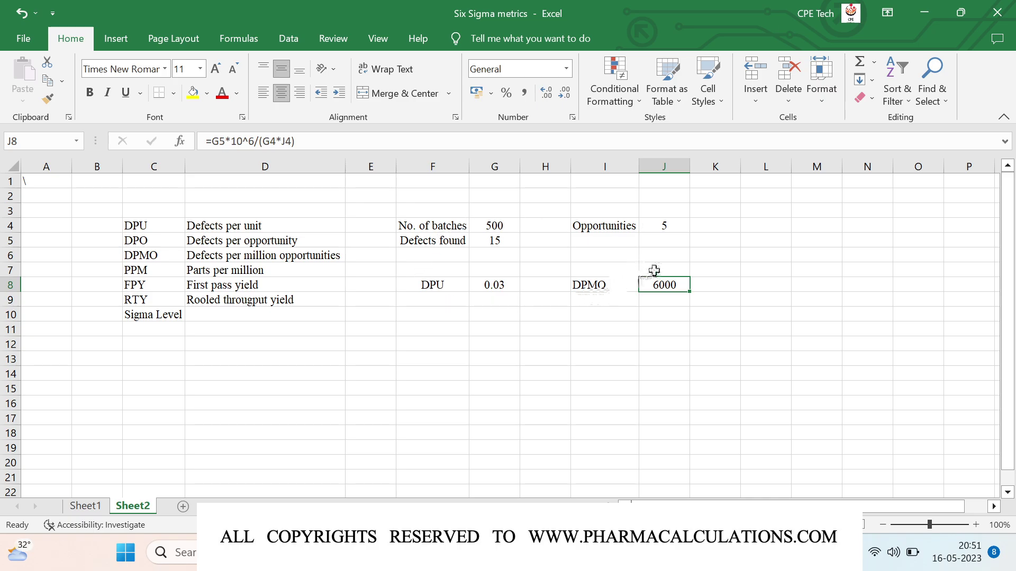
Step: Label F11 PPM and enter the left-aligned note 'Defectives x 10^6 / no. of units' in G11
click(433, 332)
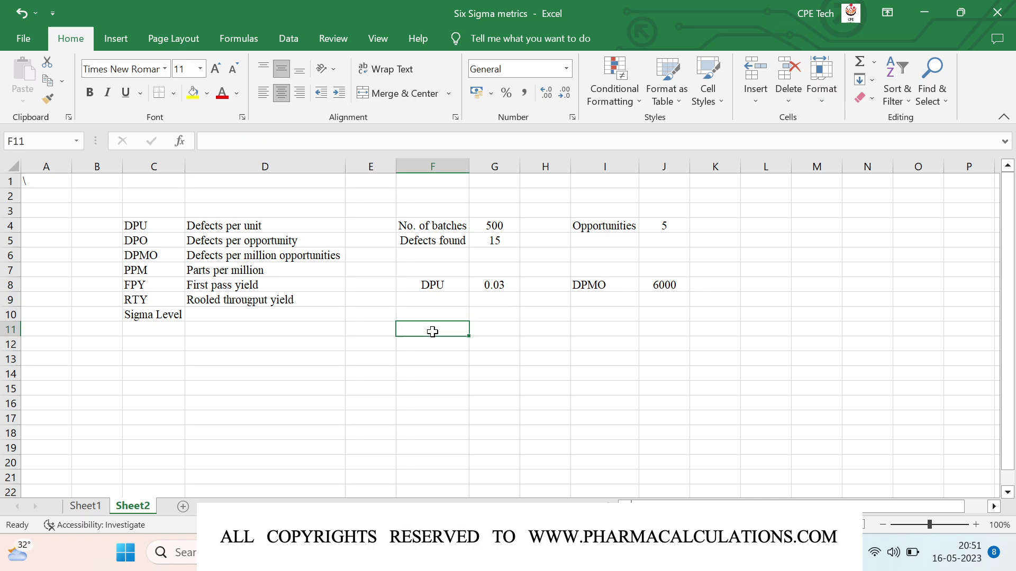
text(PPM)
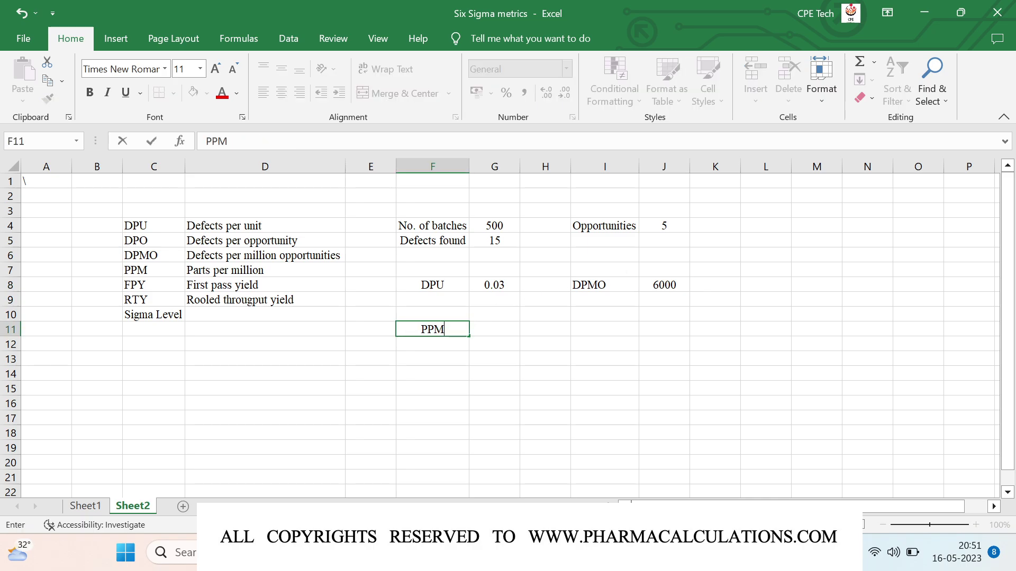
key(Tab)
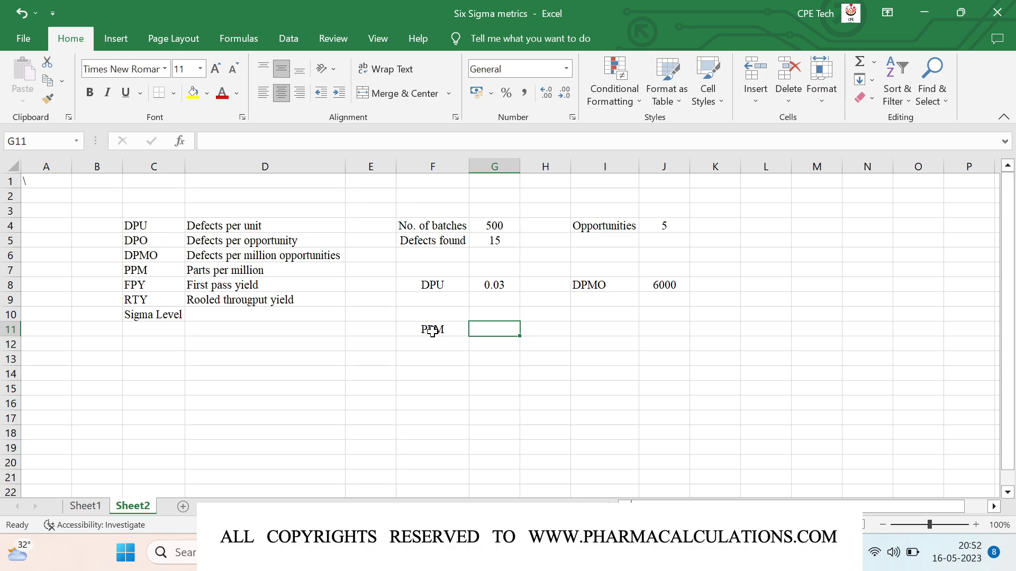
text(Def)
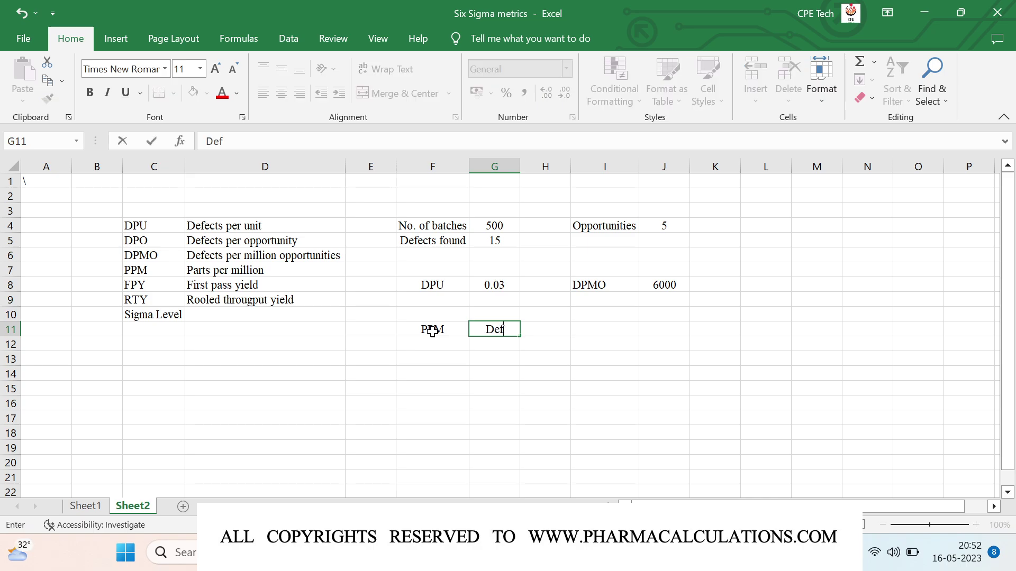
text(ectives)
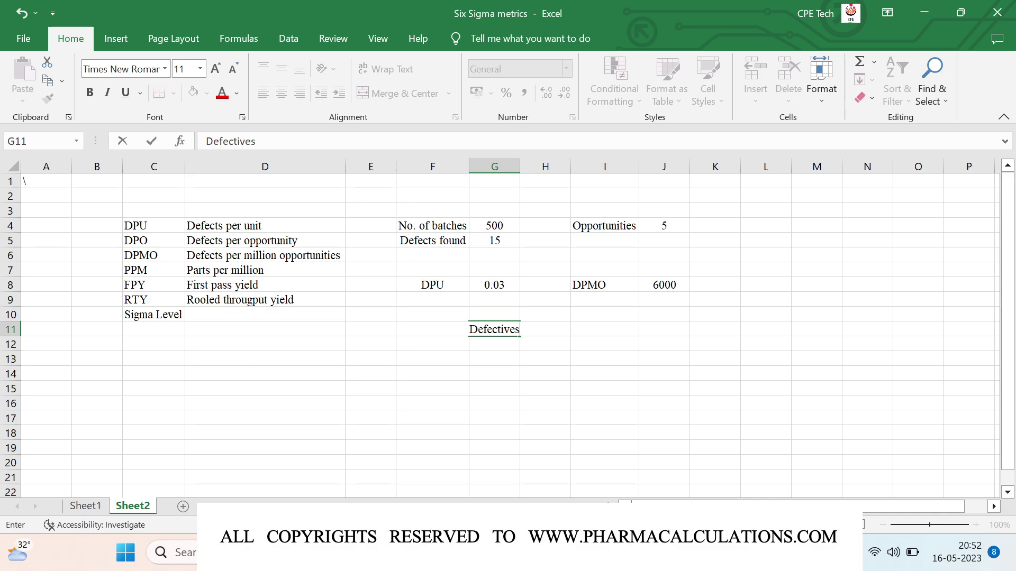
text( x 10^6)
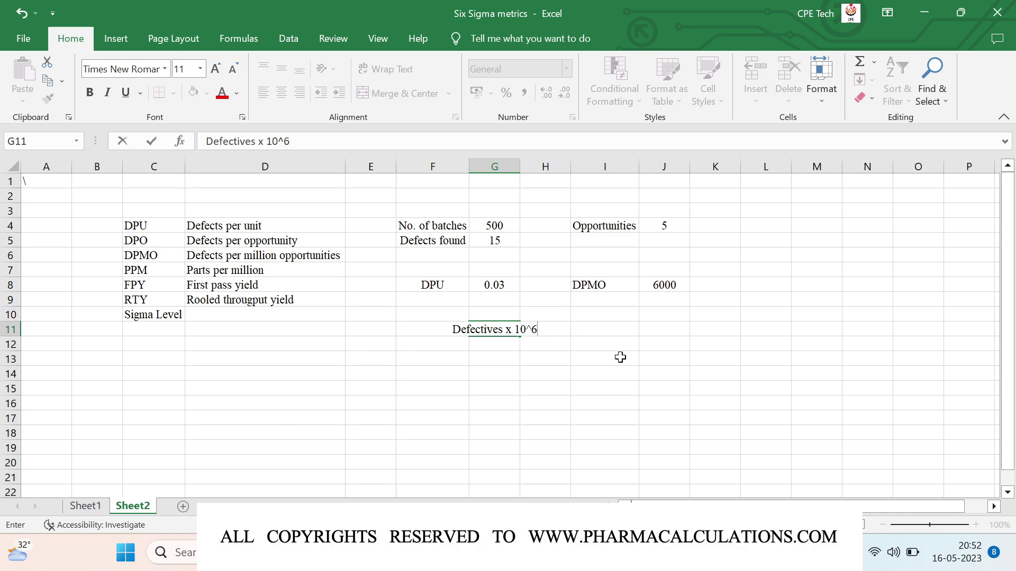
text( / )
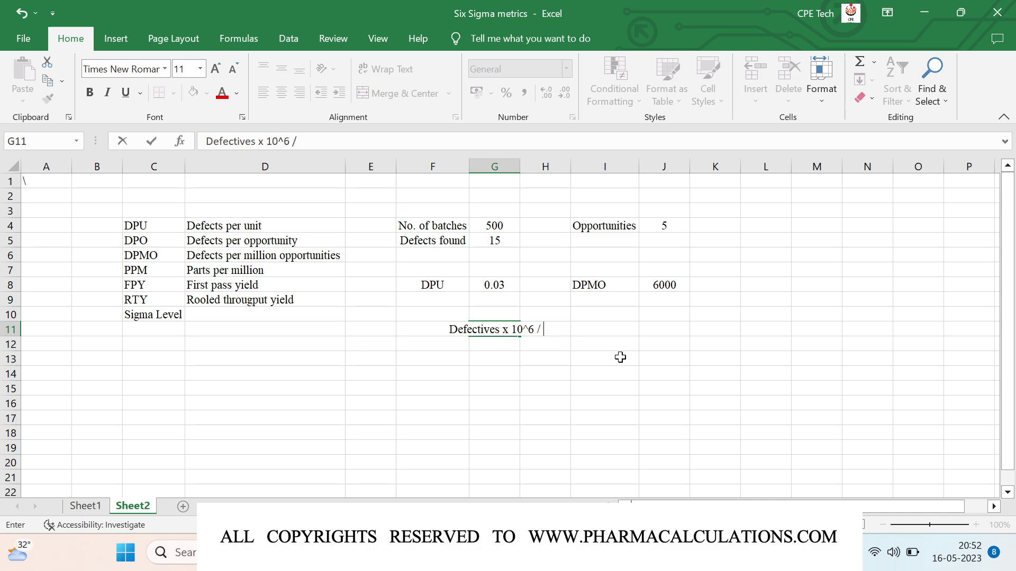
text(no. of units)
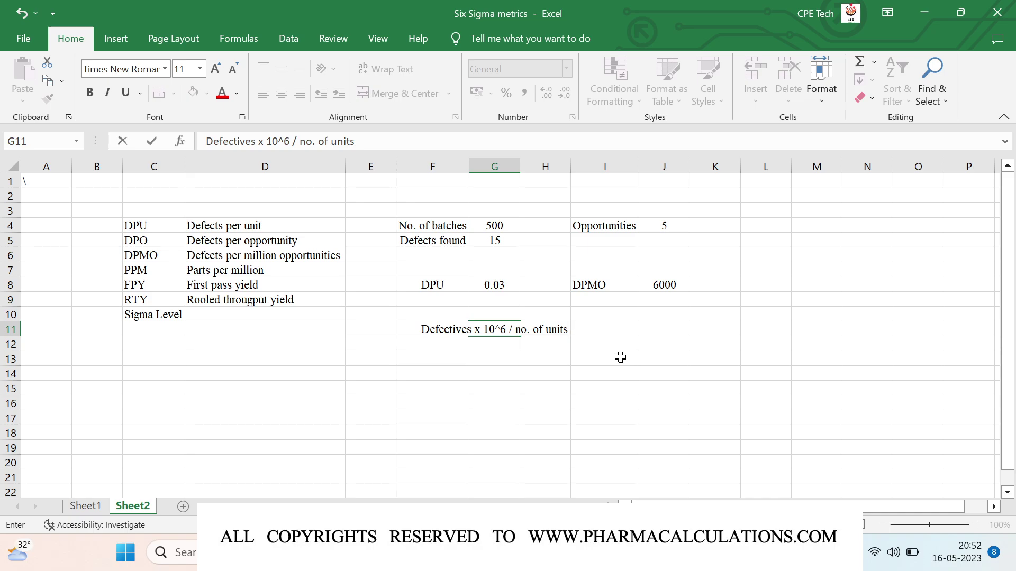
key(Return)
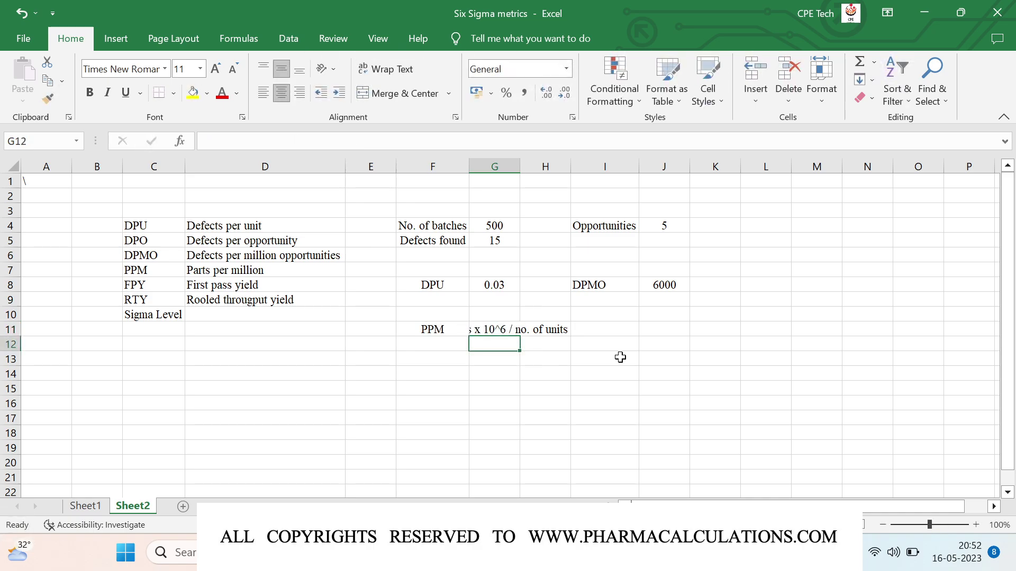
key(Up)
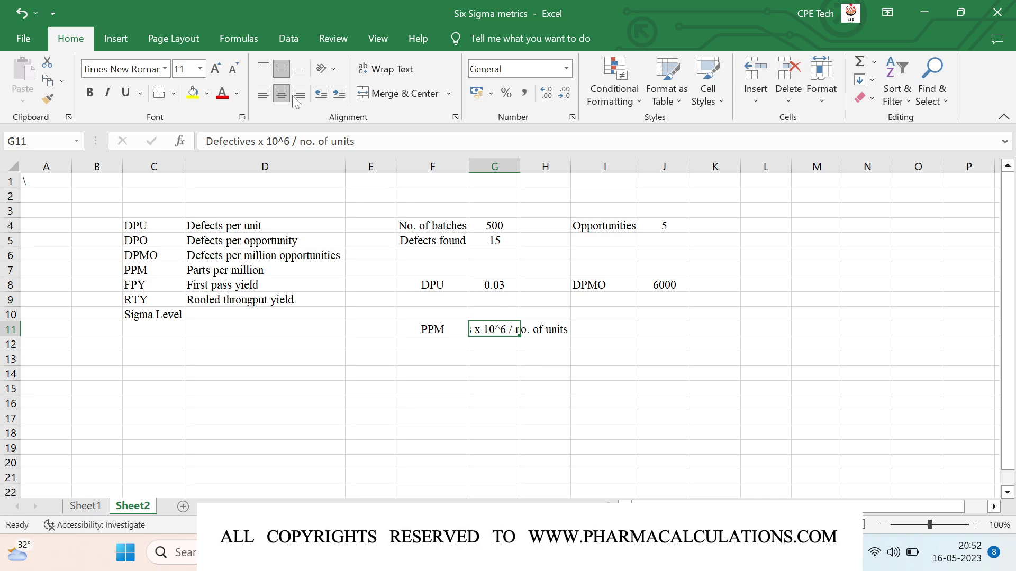
click(267, 89)
click(438, 359)
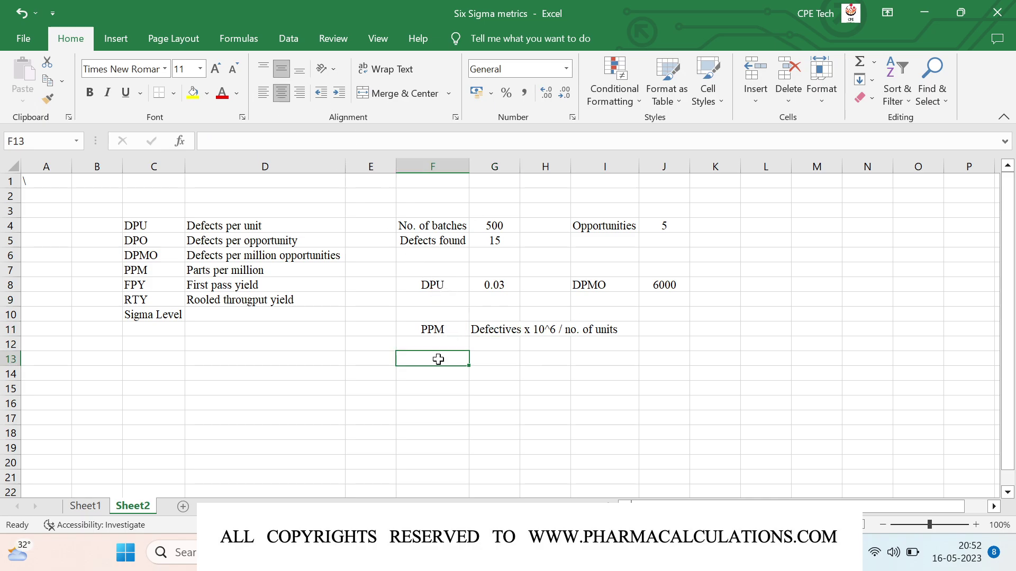
Step: Enter Defectives 15 and Total units 500 in rows 13–14
text(Defects)
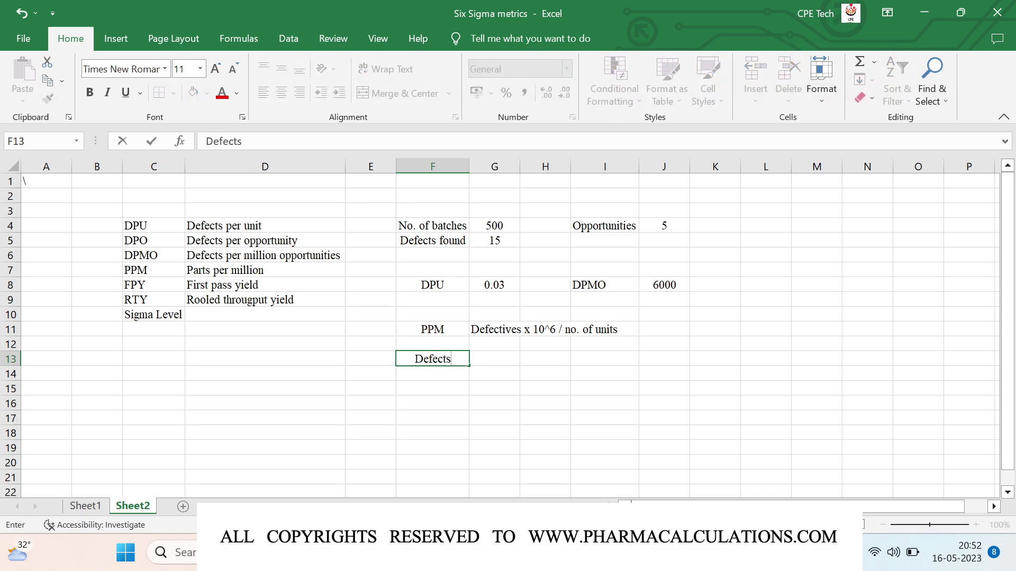
key(BackSpace)
text(ives)
key(Tab)
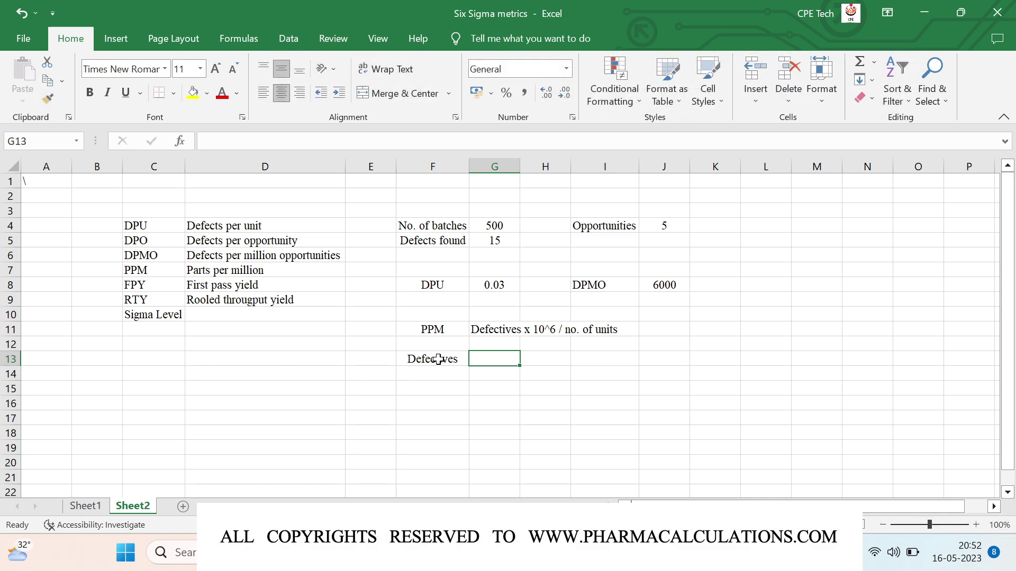
text(15)
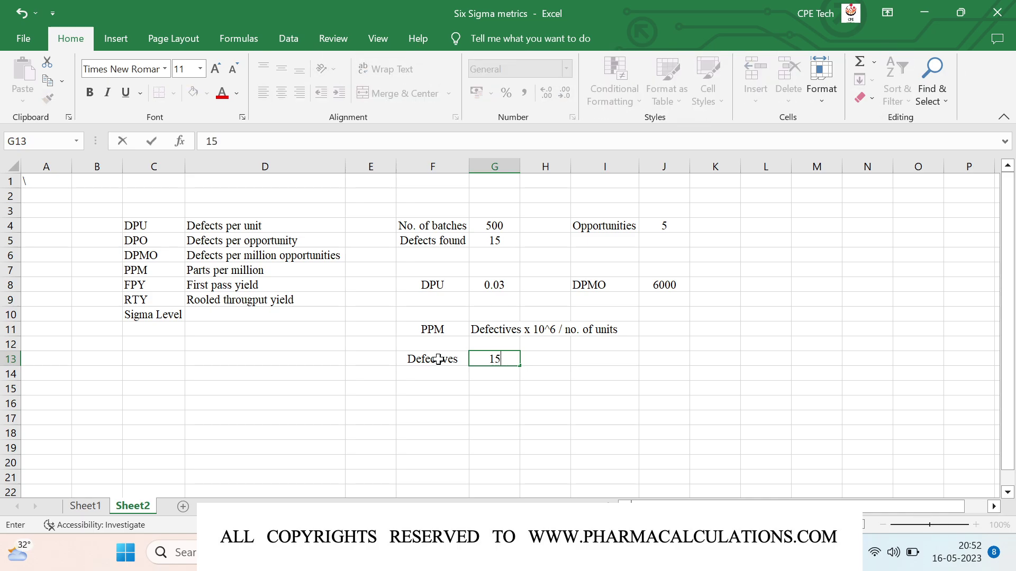
key(Return)
text(To)
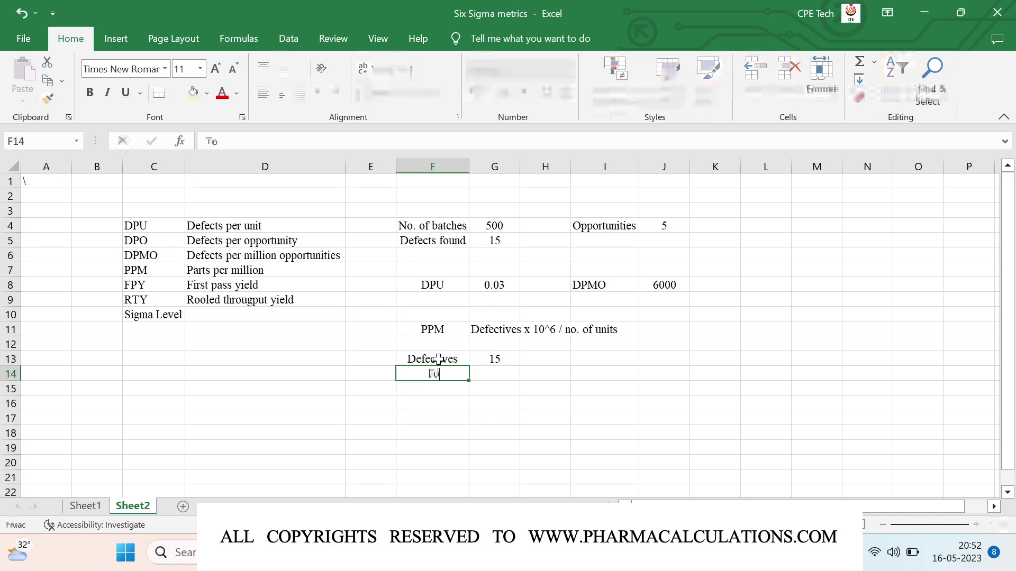
text(tal units)
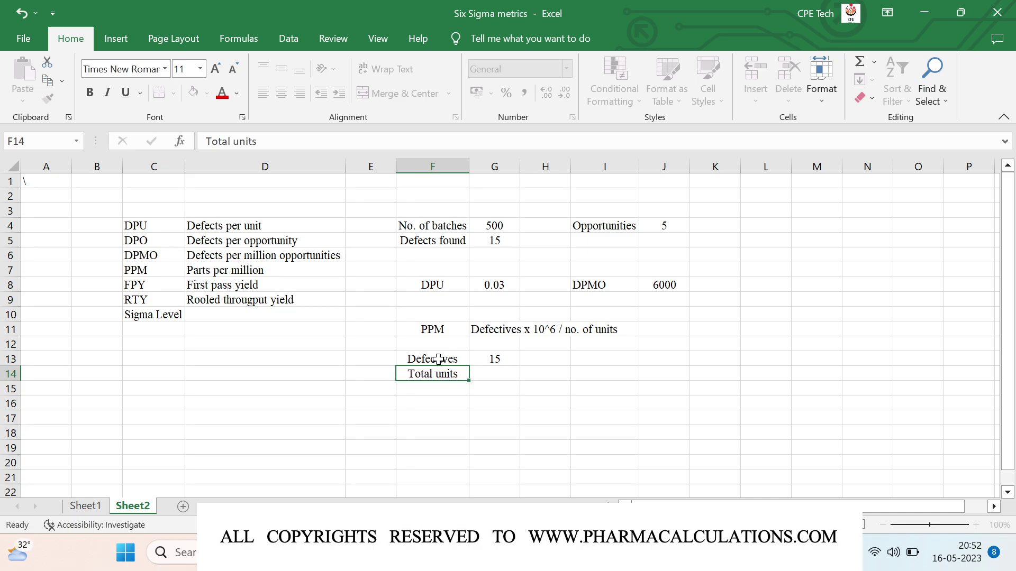
key(Tab)
text(500)
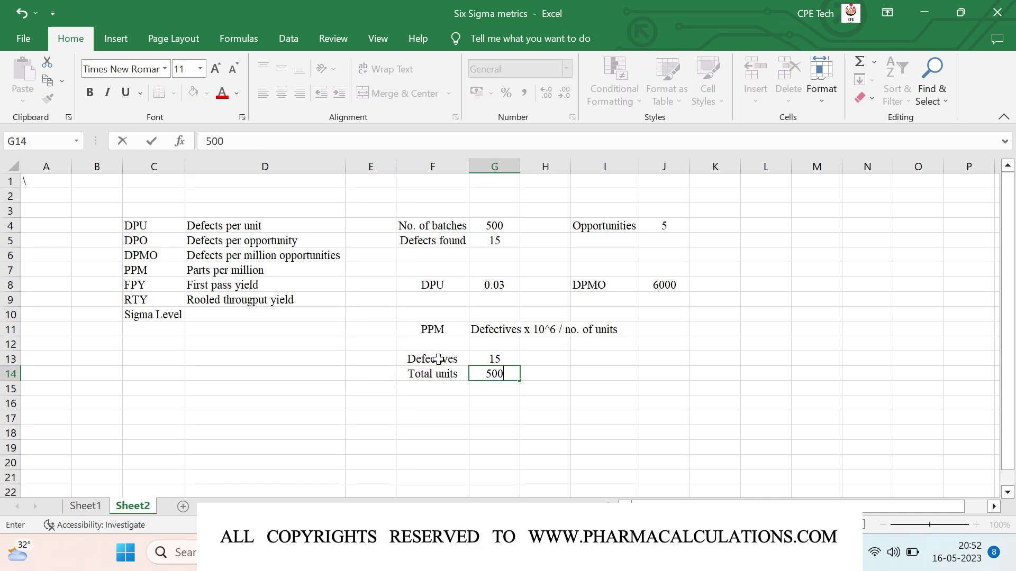
key(Return)
Step: Add a PPM row in F16:G16 computing =G13*10^6/G14, giving 30000
key(Left)
key(Down)
text(PPM)
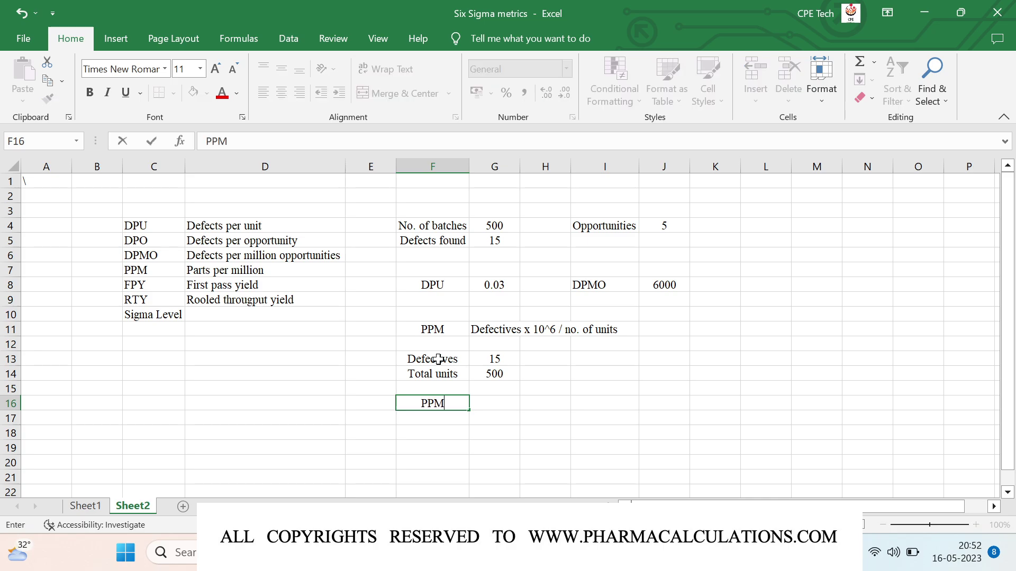
key(Tab)
text(=)
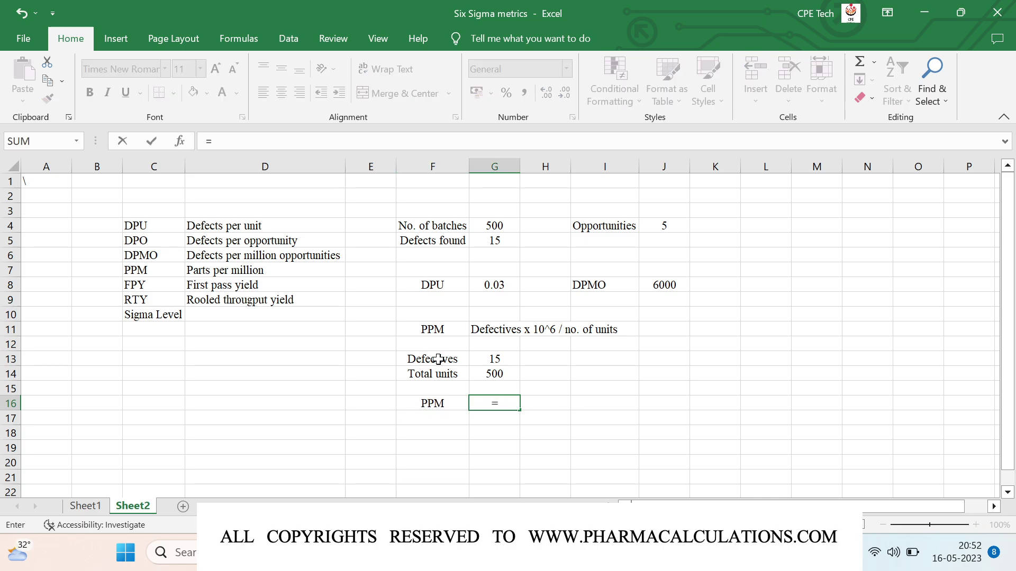
key(Up)
key(Up)
key(Up)
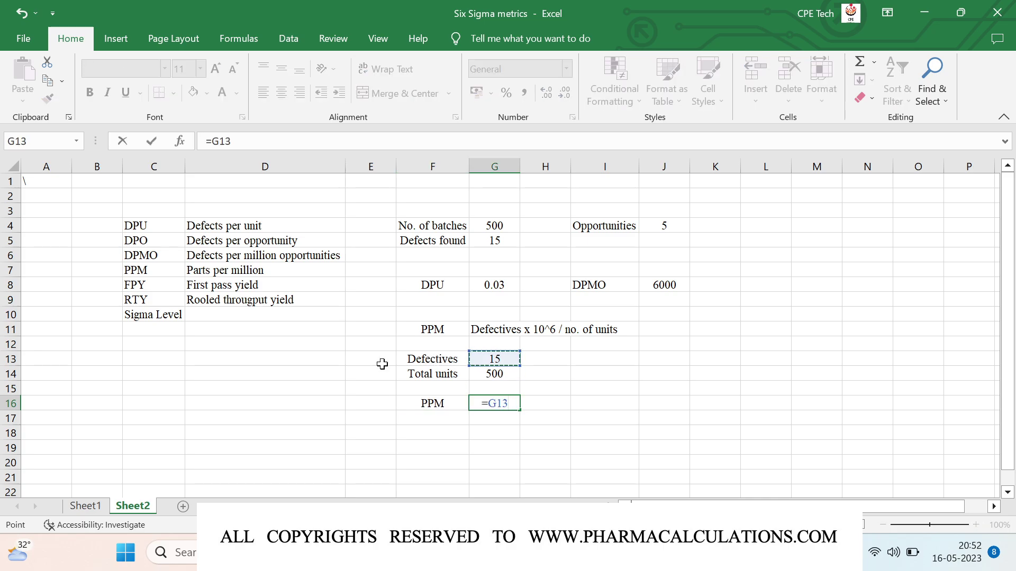
text(*10^)
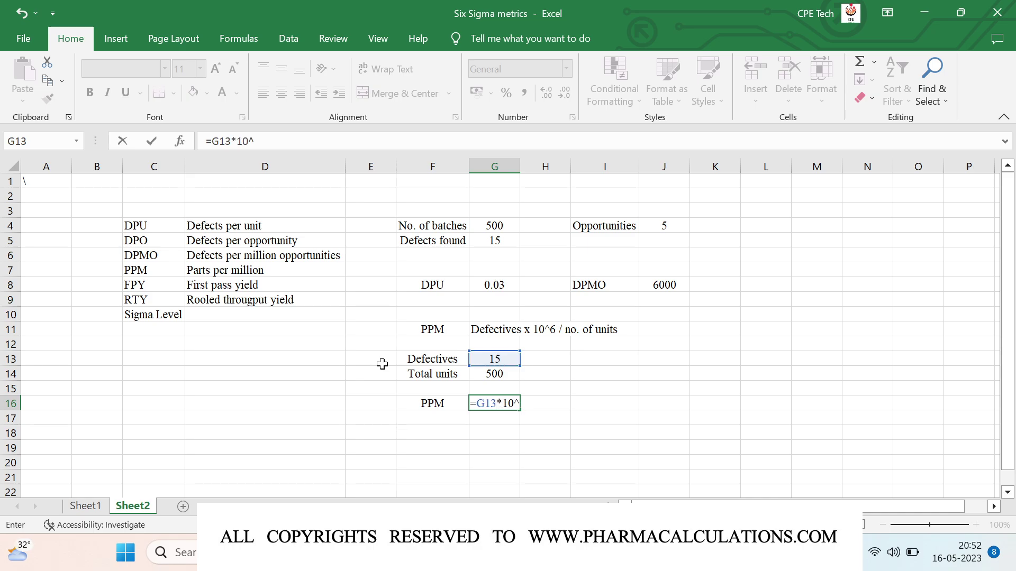
text(6/)
key(Down)
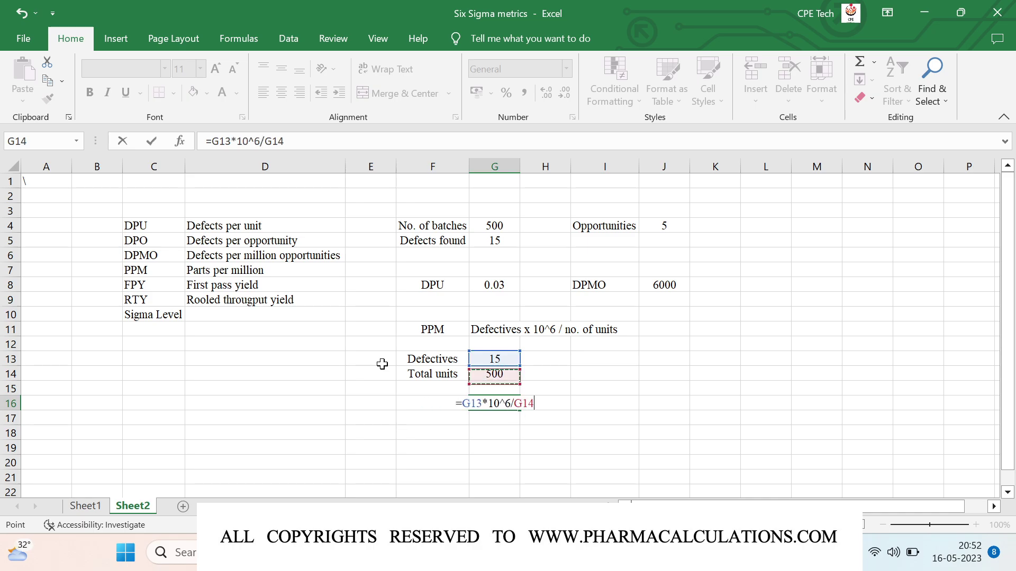
key(Return)
key(Up)
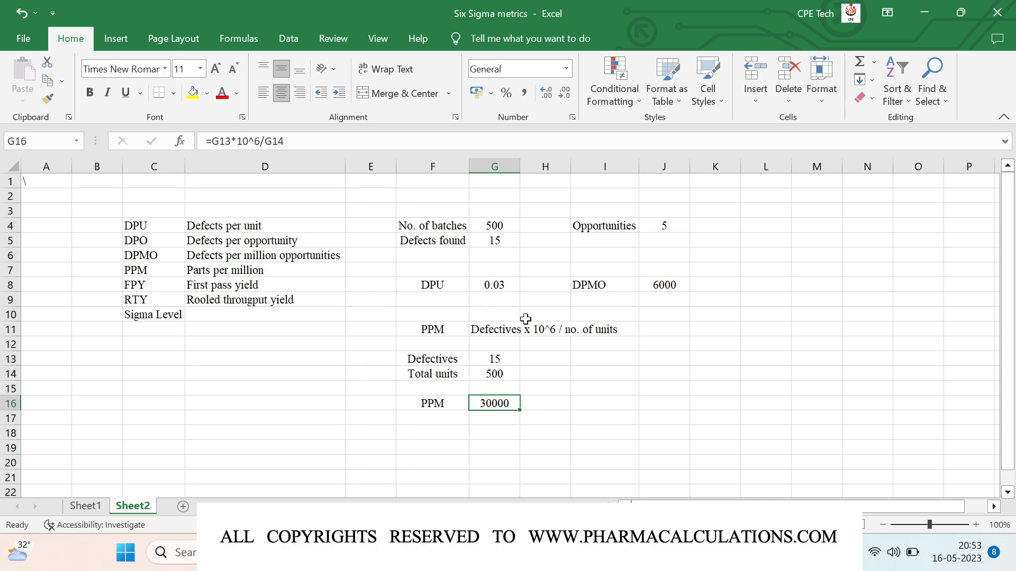
Step: Enter 'Total no of batches executed' in I13 with 500 in L13
click(606, 362)
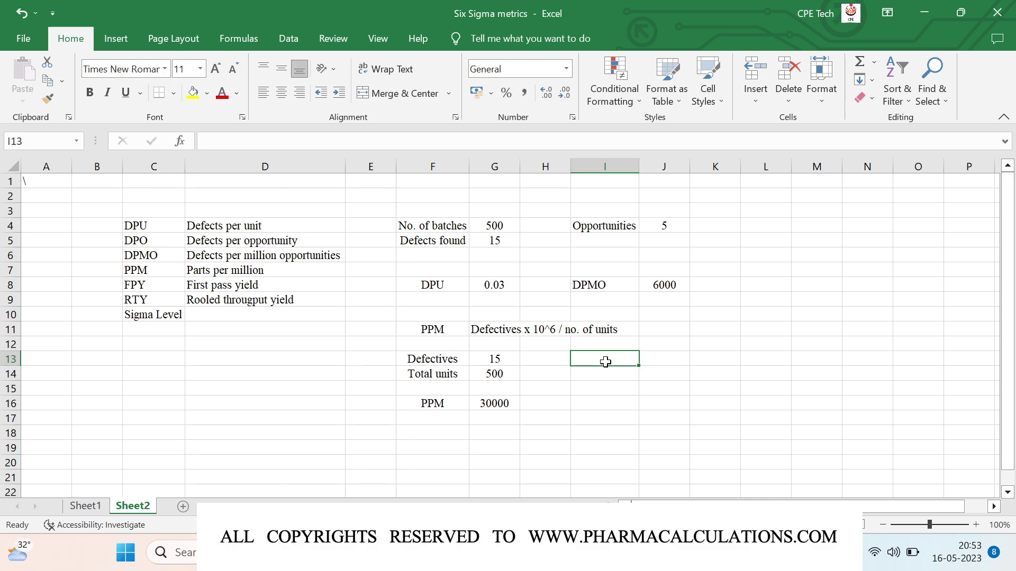
text(Total no o)
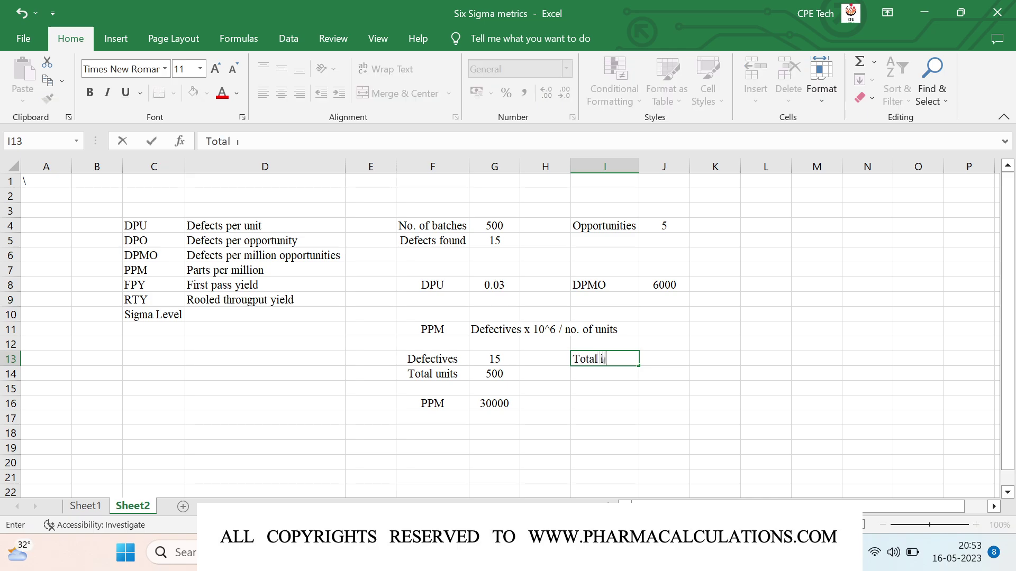
text(f batches )
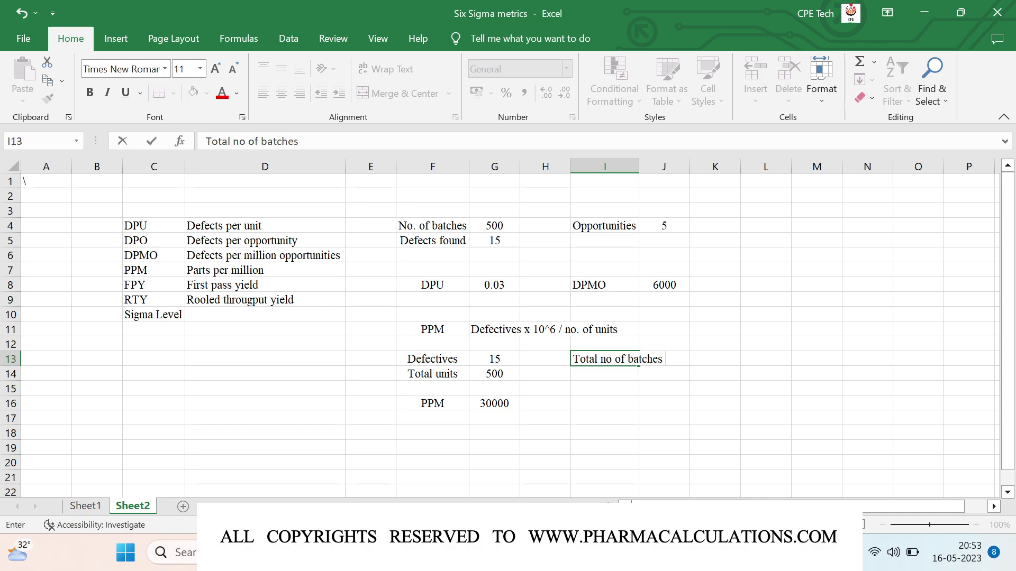
text(executed)
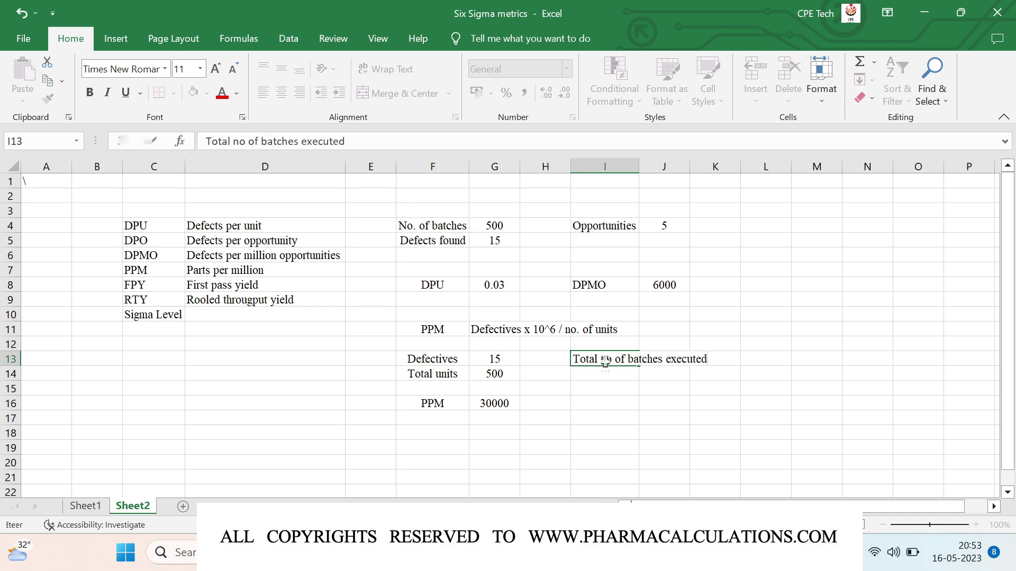
key(Right)
key(Right)
key(Right)
text(500)
key(Return)
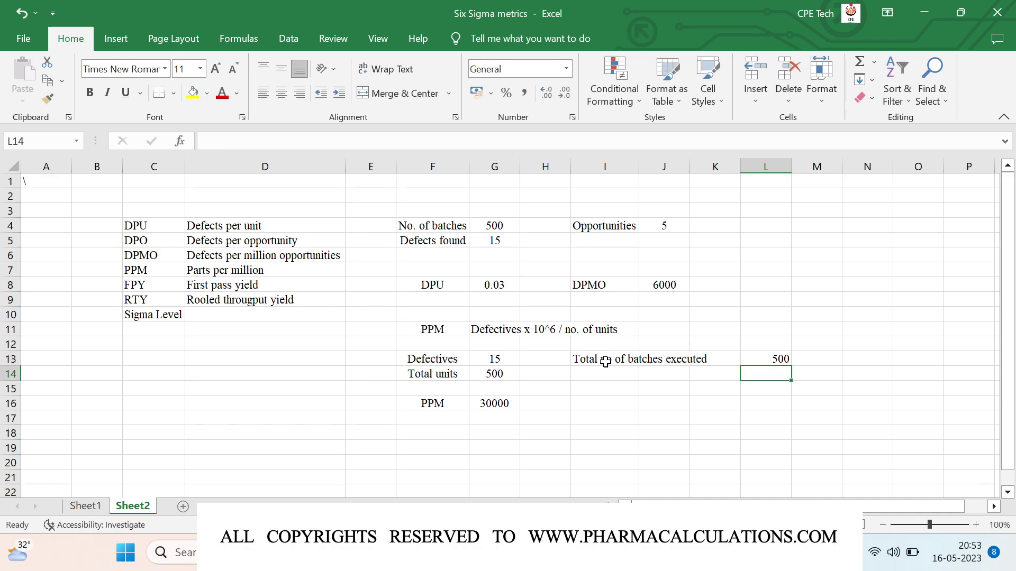
Step: Enter 'Defect free batches' in I14 with 450 in L14
key(Left)
key(Left)
key(Left)
text(De)
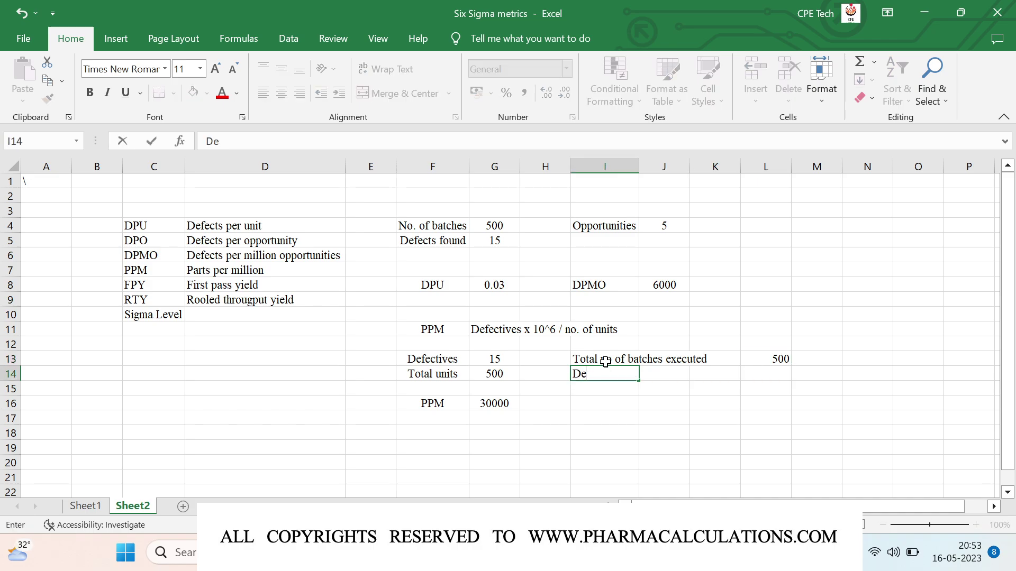
text(fect free batches)
key(Tab)
key(Tab)
key(Tab)
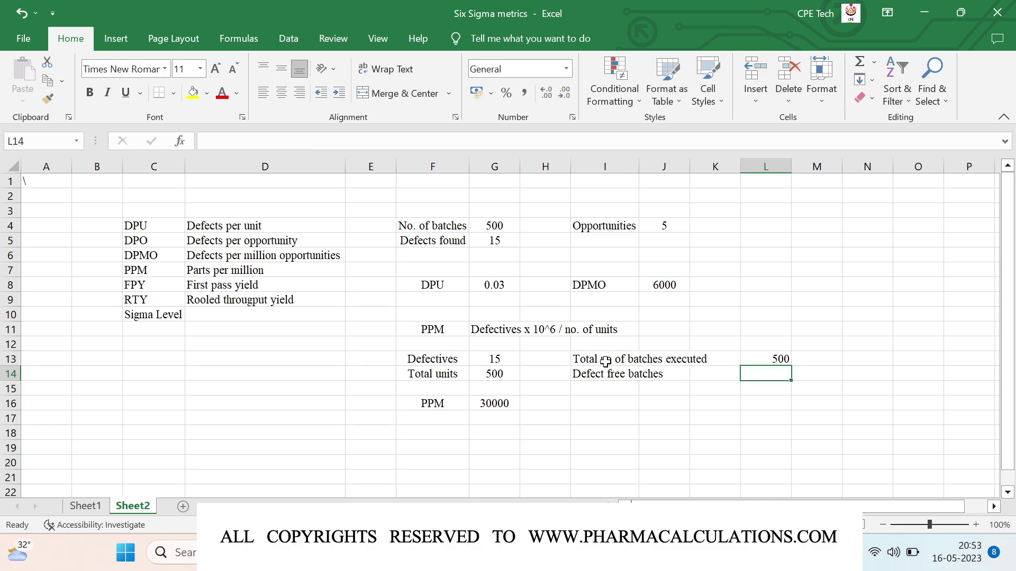
text(400)
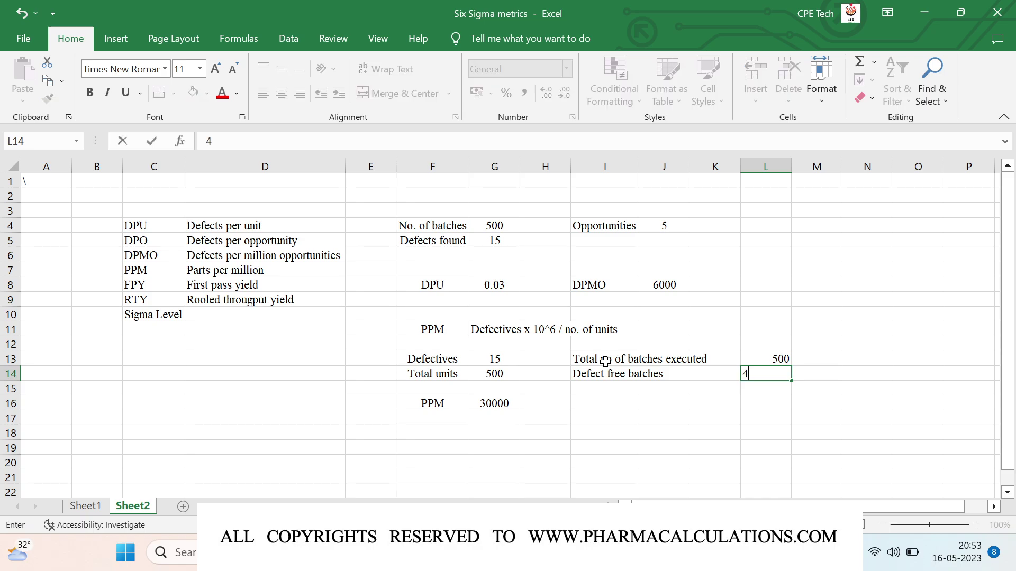
key(BackSpace)
key(BackSpace)
text(50)
key(Return)
key(Return)
key(Return)
key(Left)
key(Left)
key(Left)
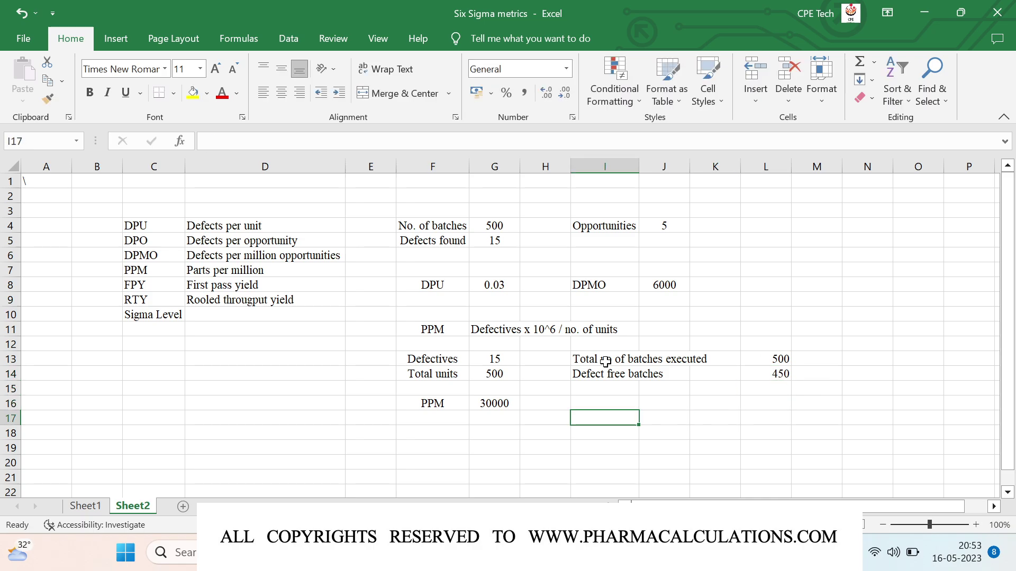
key(Up)
Step: Label I16 FPY and enter =L14/L13 in L16, giving 0.9, vertically centred
text(FPY)
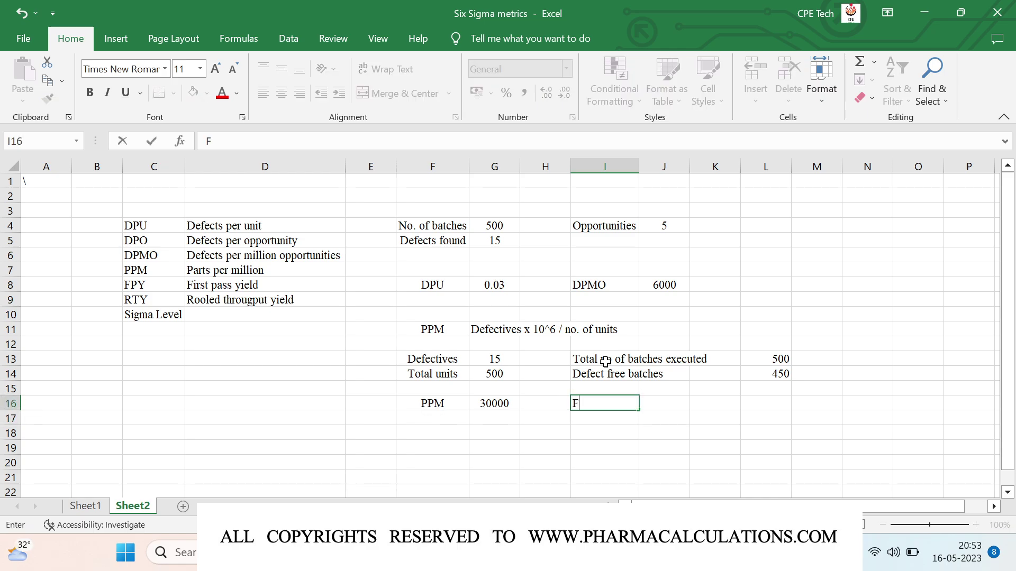
key(Right)
key(Right)
key(Right)
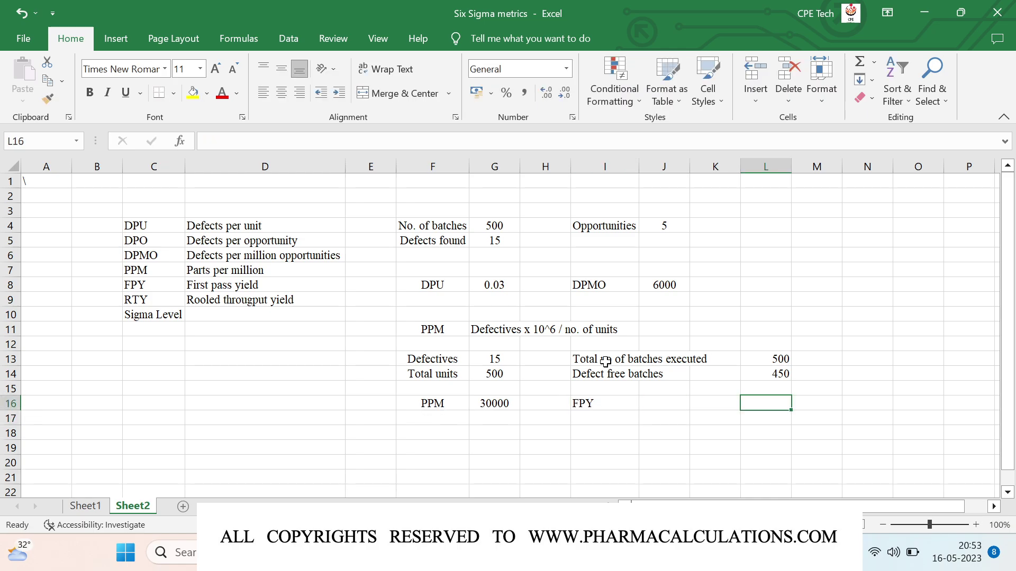
text(=)
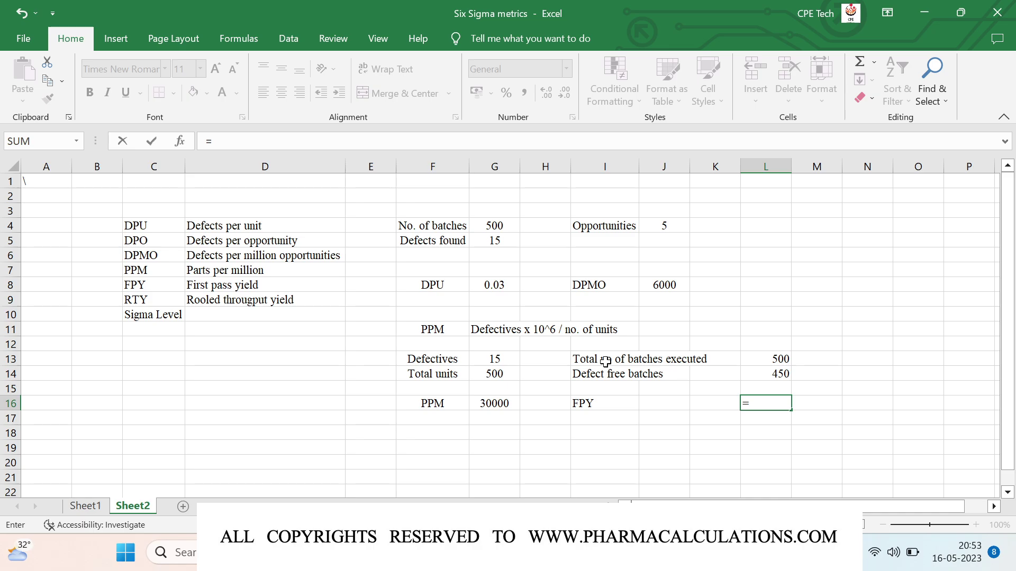
key(Up)
key(Up)
text(/)
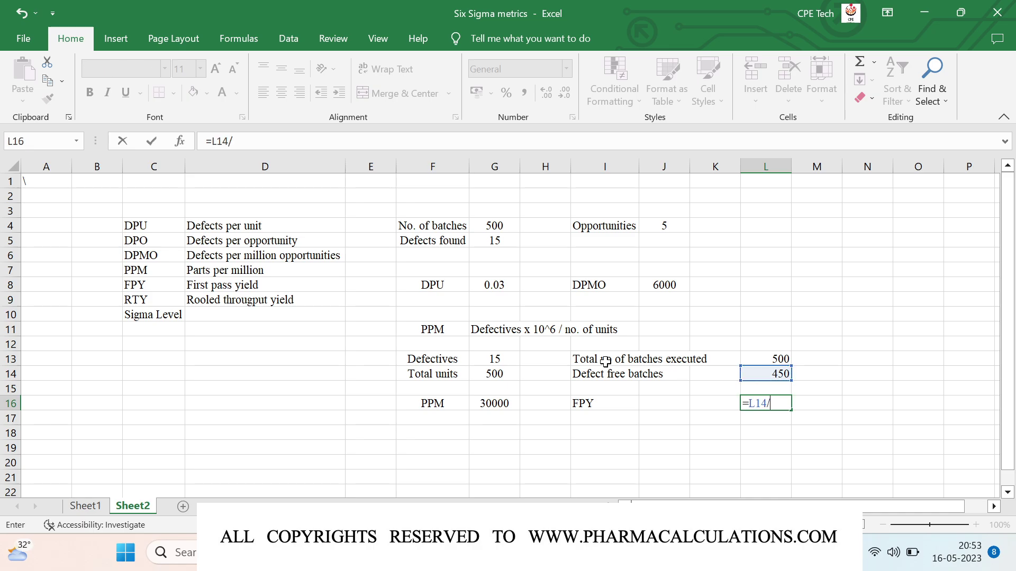
key(Up)
key(Up)
key(Up)
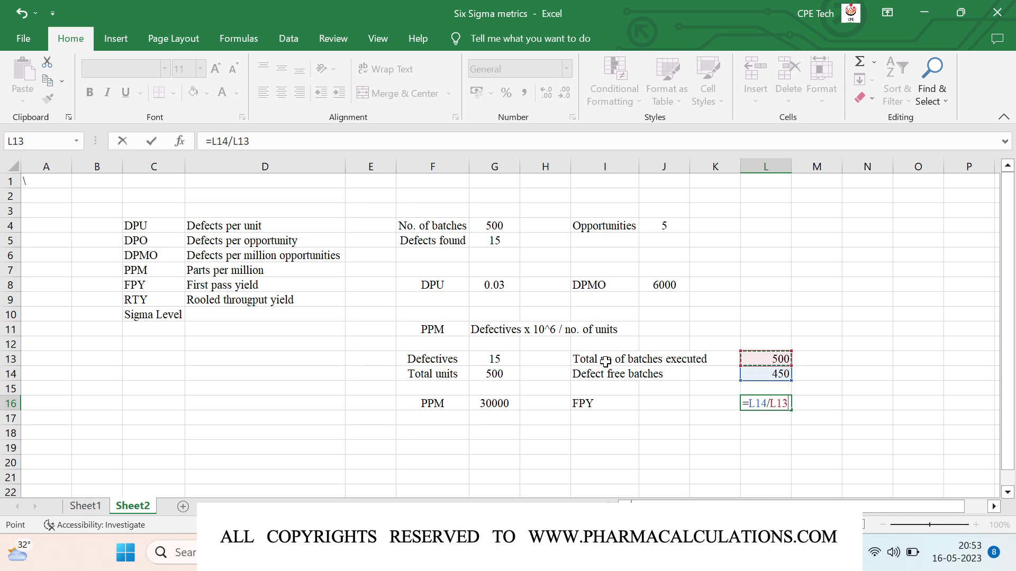
key(Return)
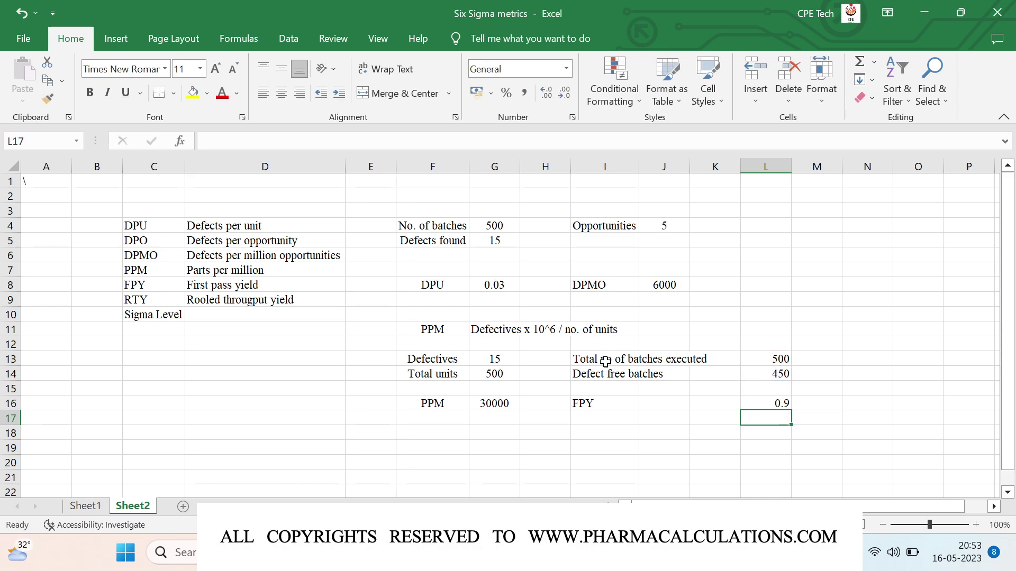
key(Up)
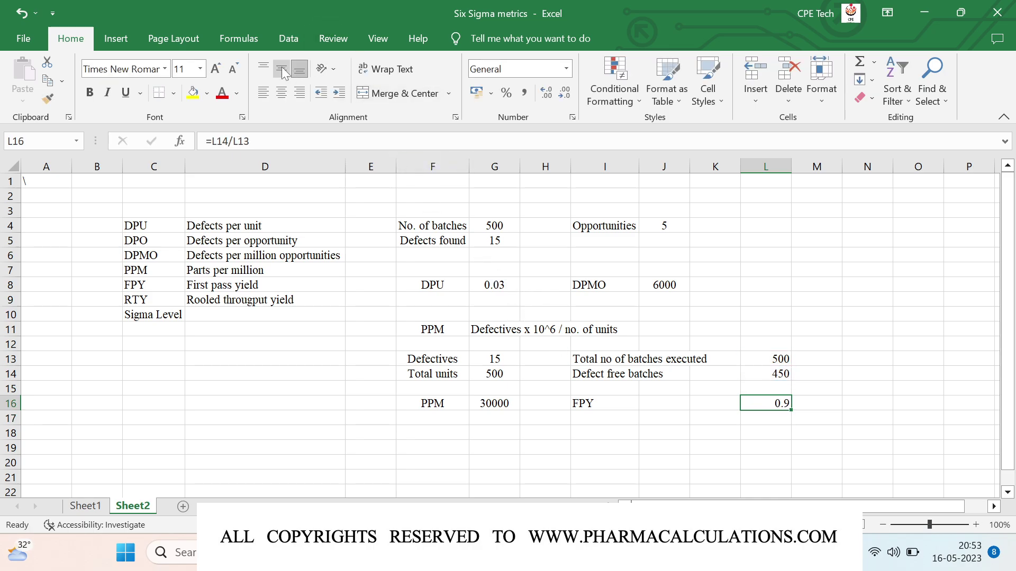
click(281, 67)
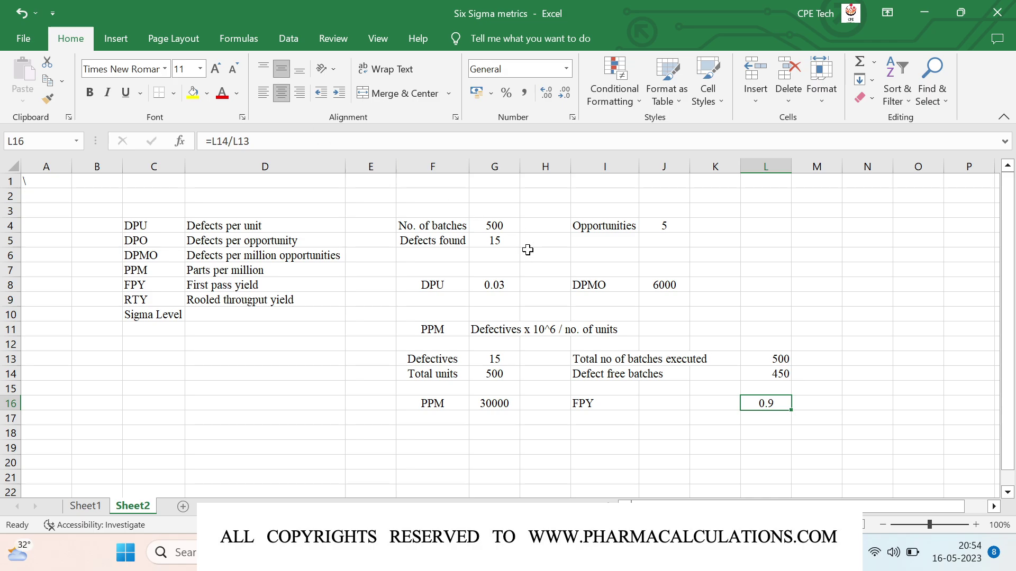
click(593, 431)
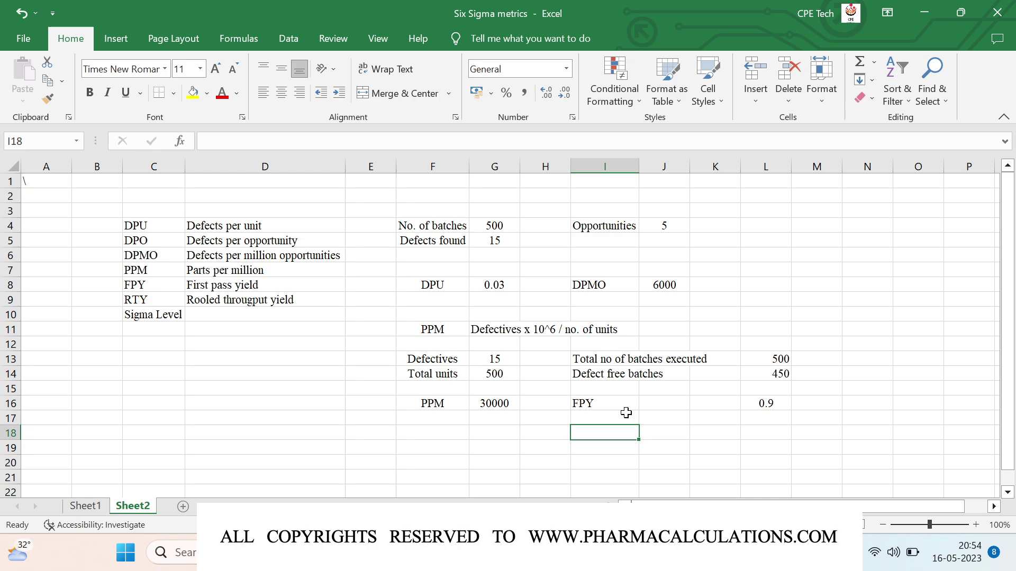
Step: Type the RTY label in I18 and list FPY1 with 0.9 below it
text(RTY)
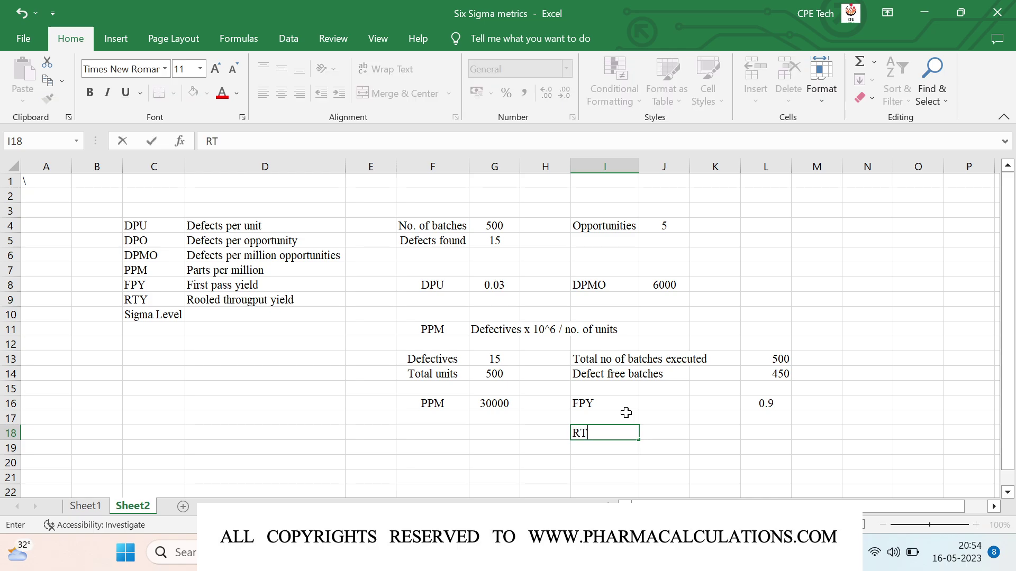
key(Right)
key(Right)
key(Right)
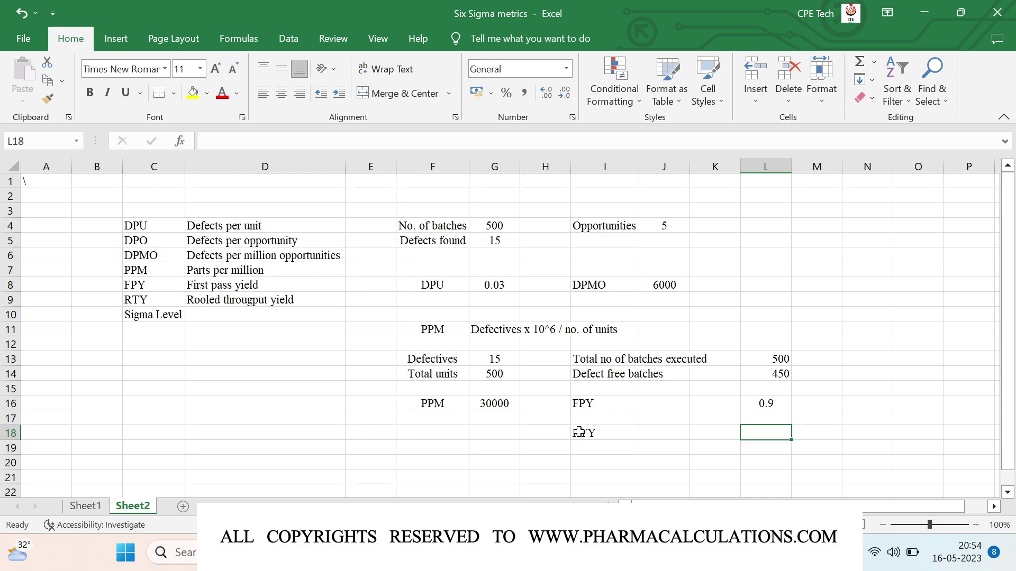
click(620, 449)
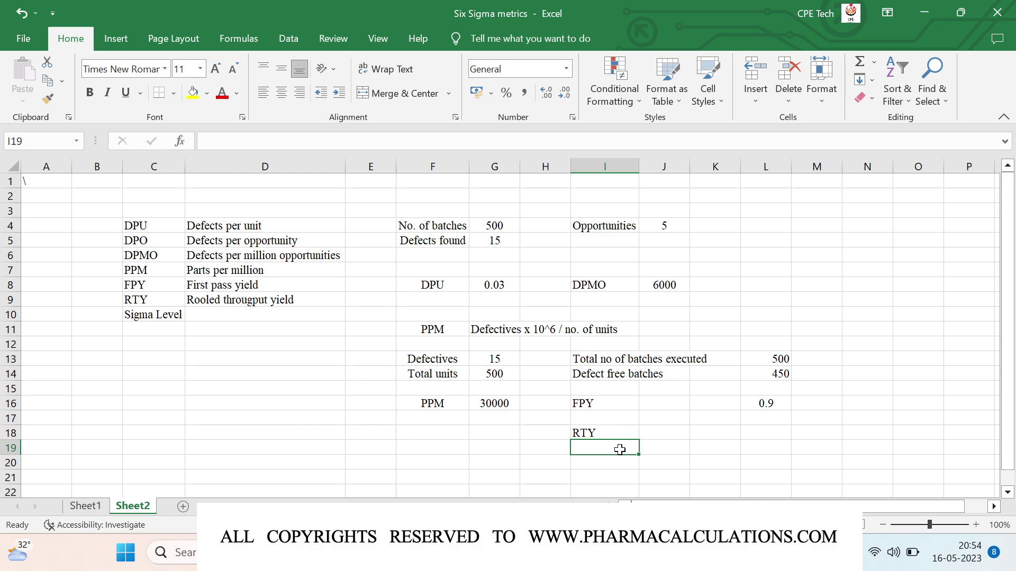
text(FPY1)
key(Right)
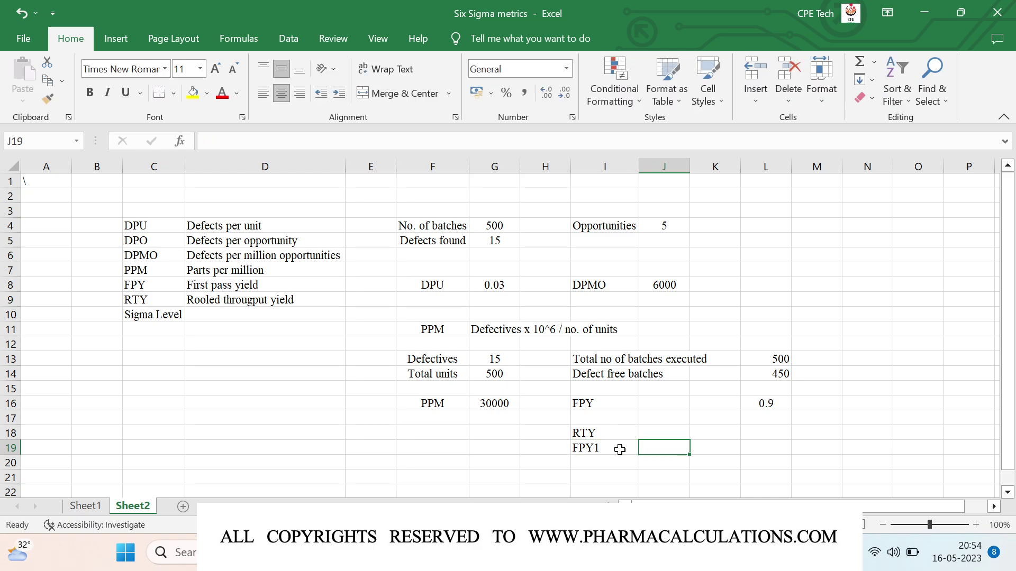
text(0.9)
key(Return)
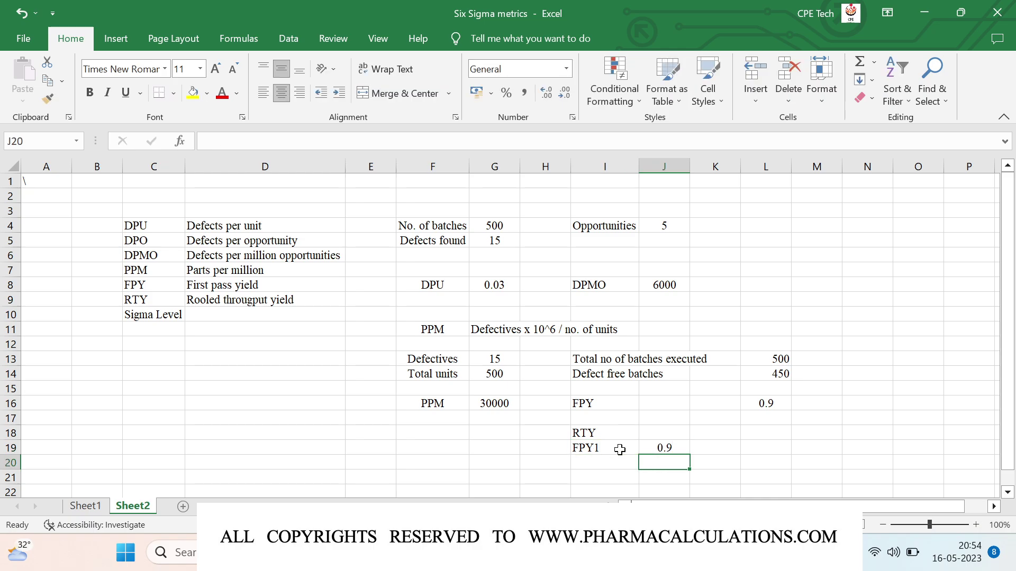
Step: Add FPY2 0.95 and FPY3 0.8 in rows 20–21
key(Left)
text(FPY2)
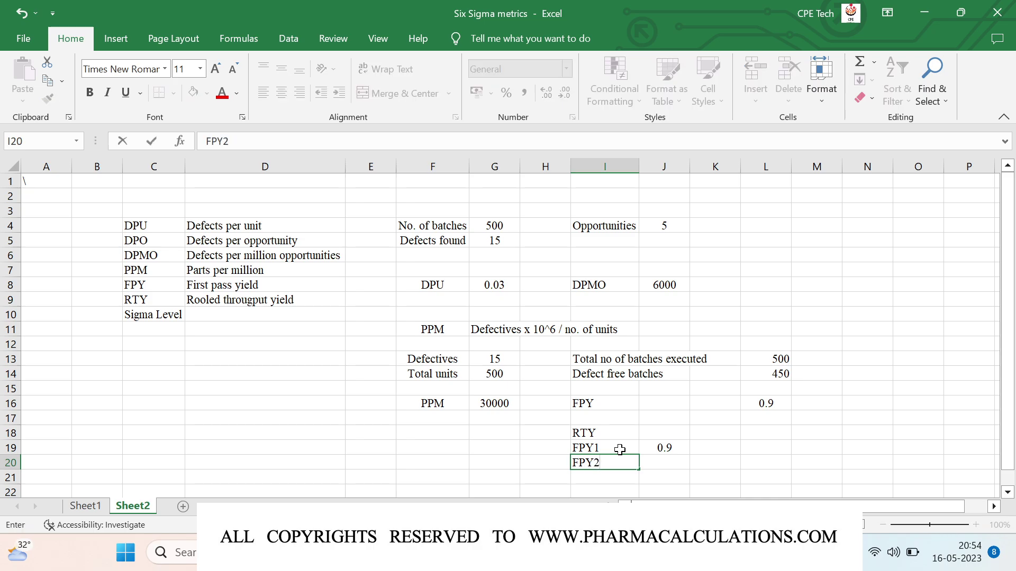
key(Right)
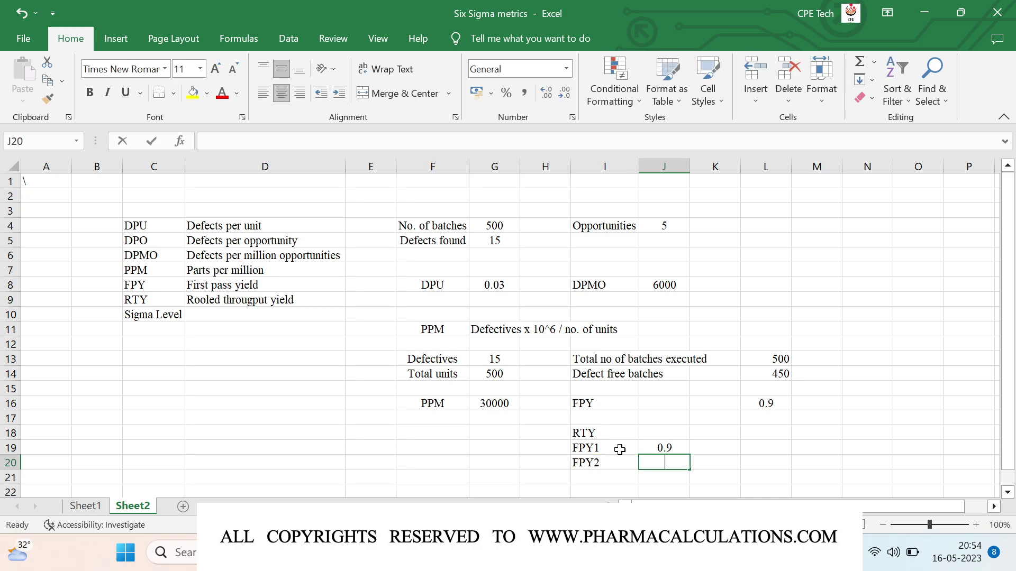
text(0.95)
key(Return)
key(Left)
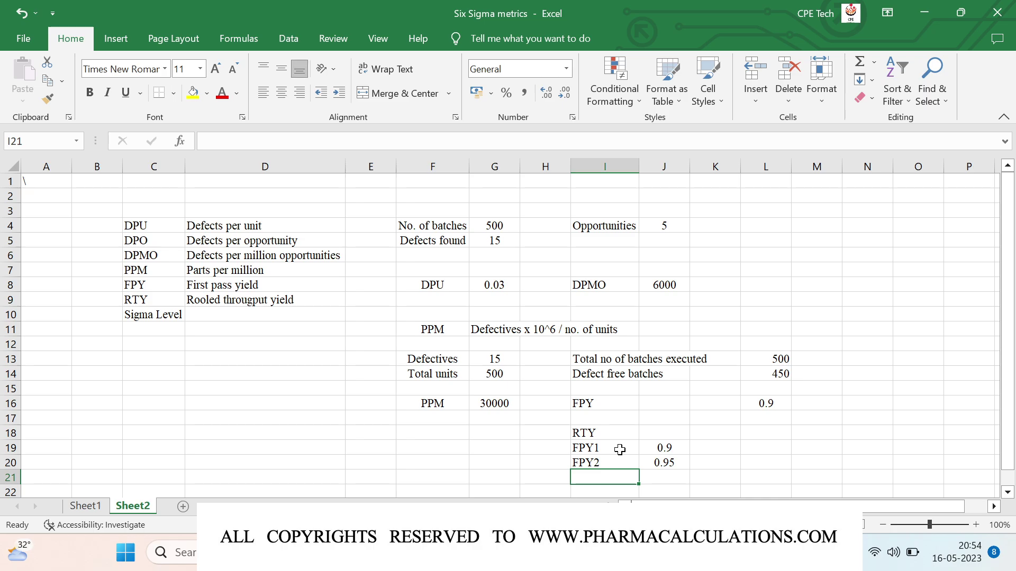
text(FPY3)
key(Right)
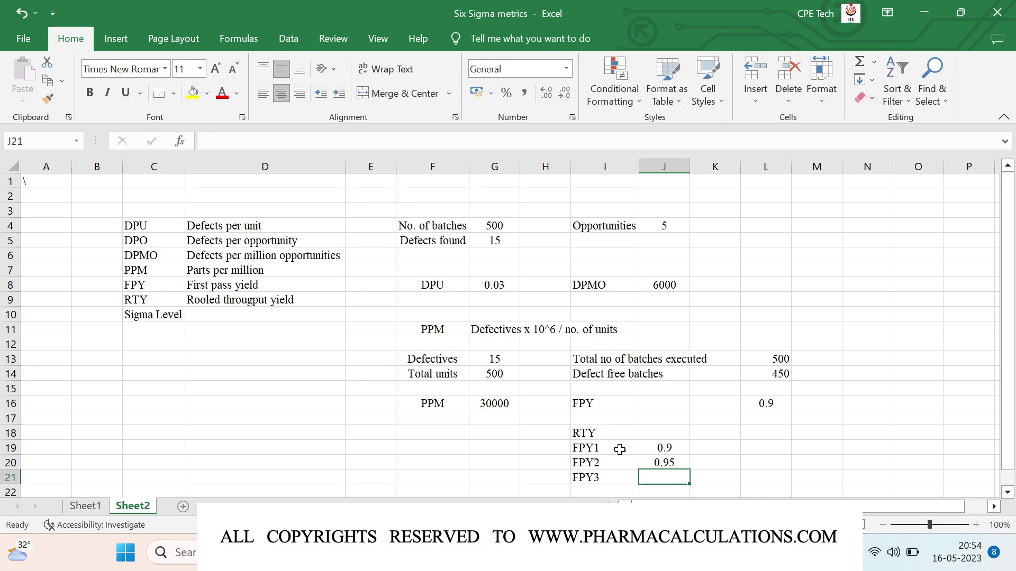
text(0.8)
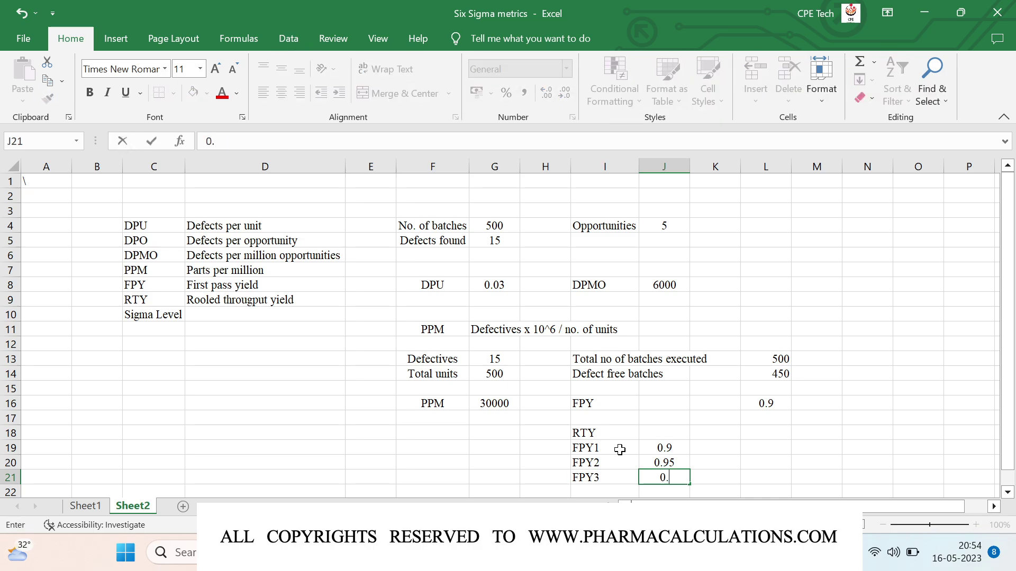
key(Return)
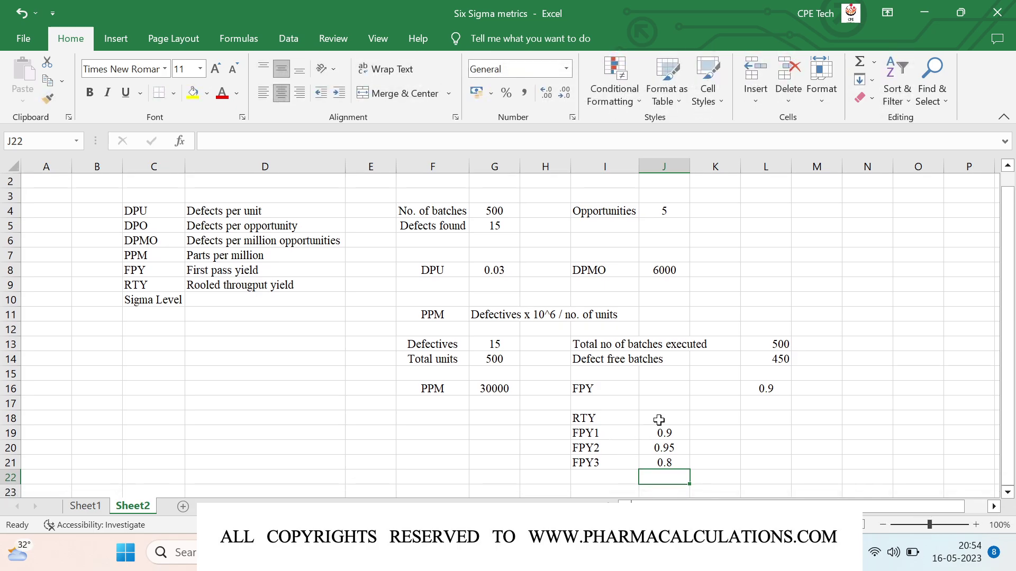
click(659, 419)
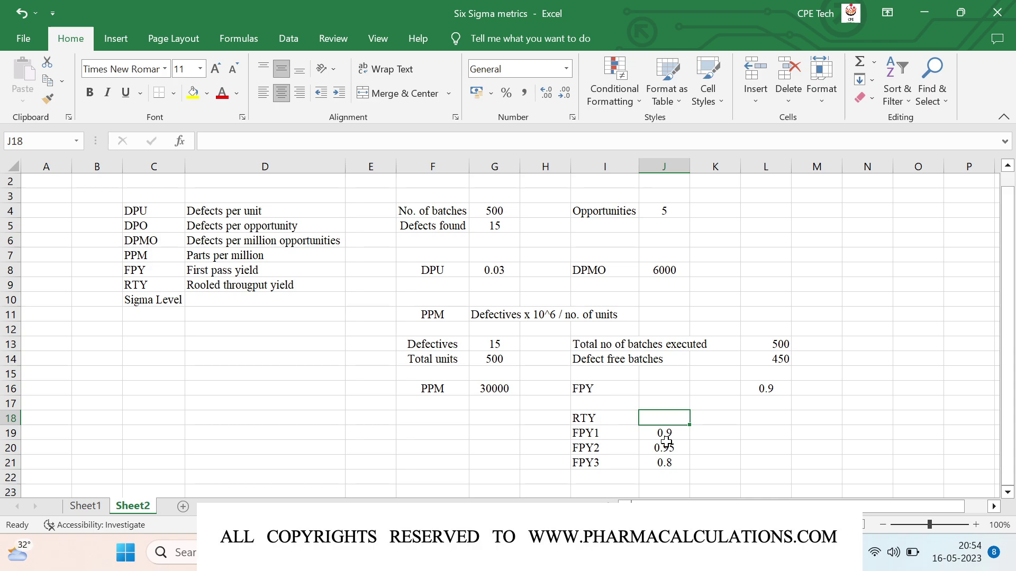
Step: Enter =J19*J20*J21 in J18 so RTY shows 0.684
text(=)
click(666, 439)
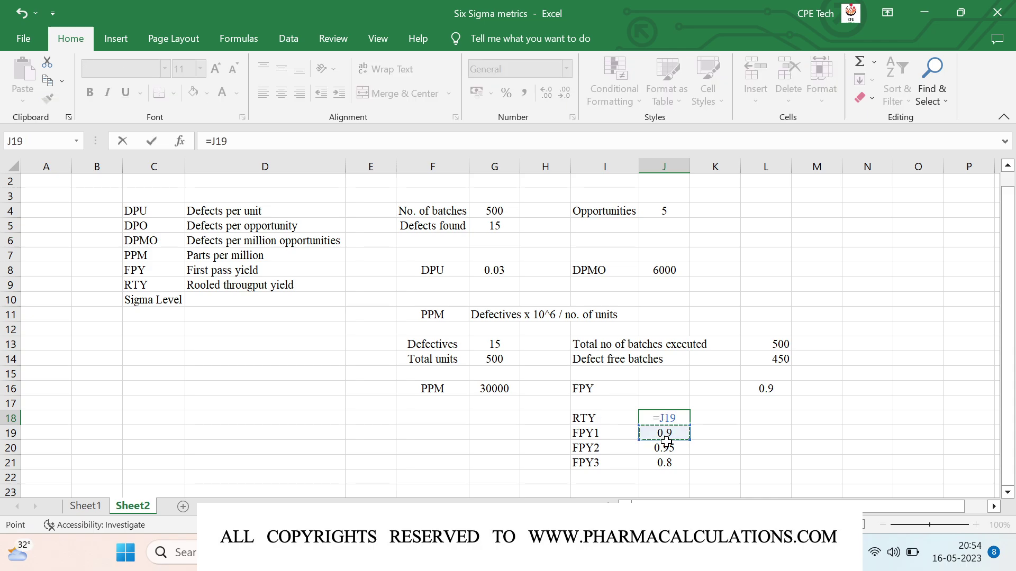
text(*)
click(666, 440)
click(668, 448)
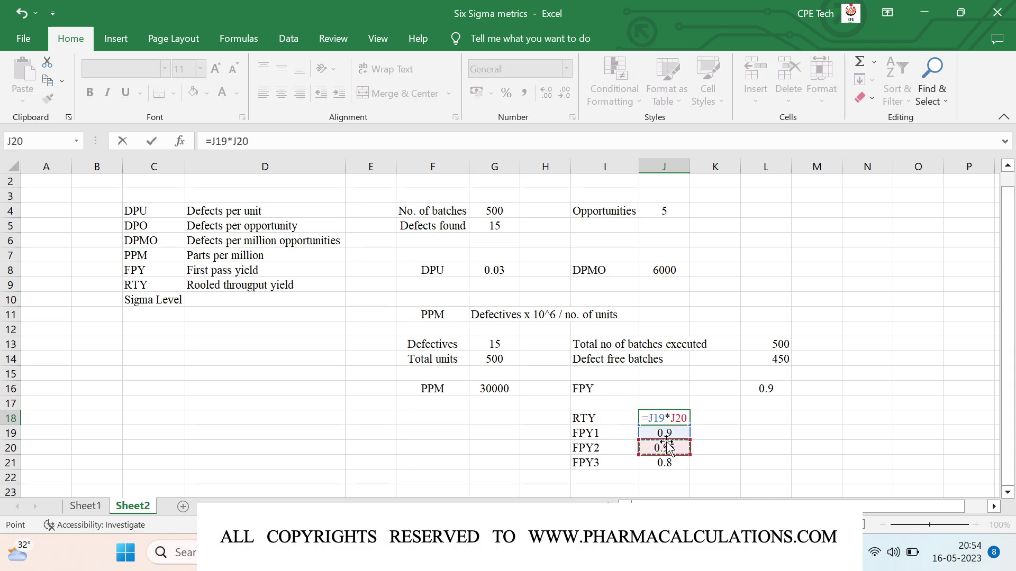
text(*)
key(Down)
key(Down)
key(Down)
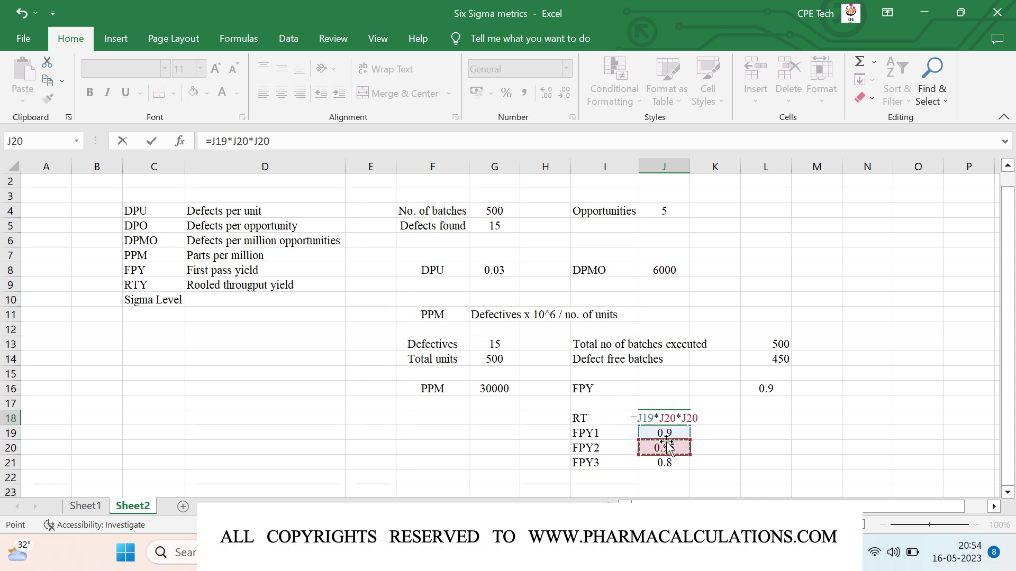
key(Return)
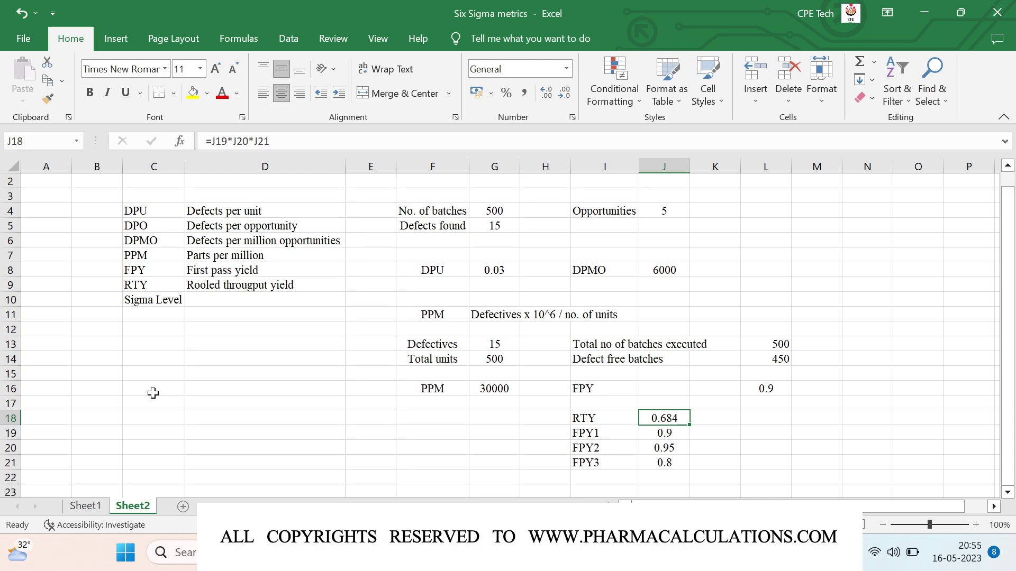
click(148, 388)
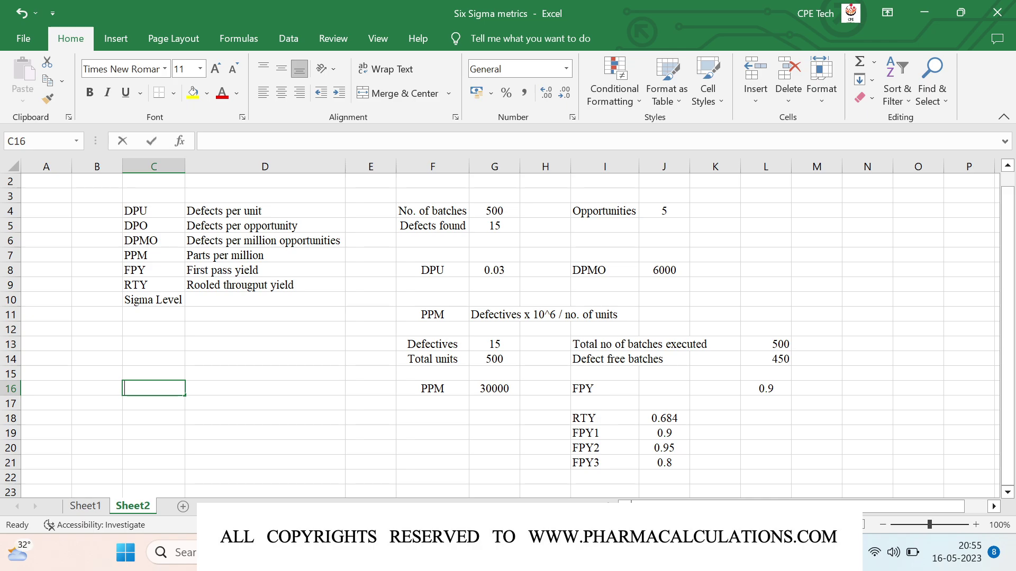
Step: Enter Defects 20 in C16:D16
text(Defc)
key(BackSpace)
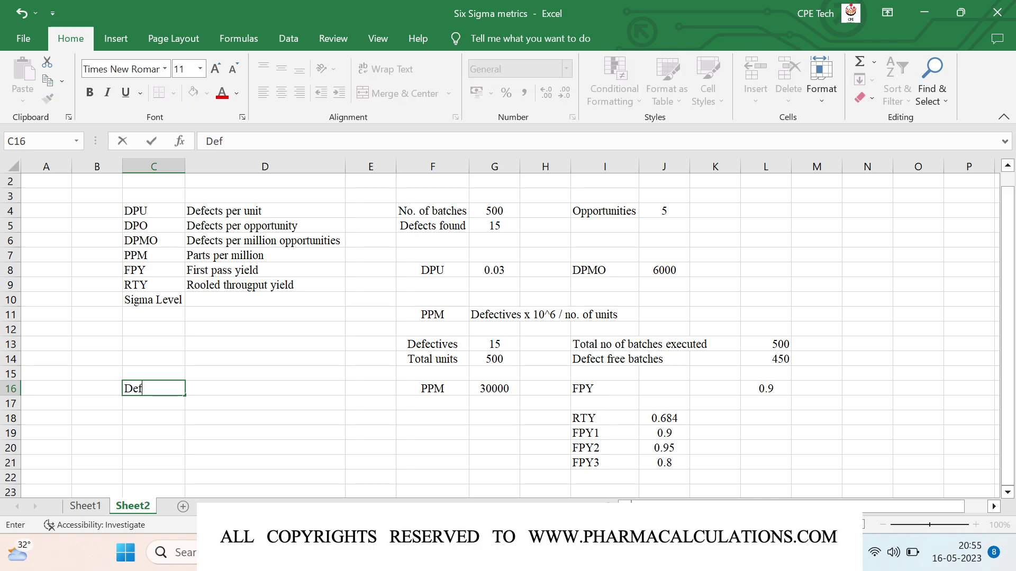
text(ects)
key(Tab)
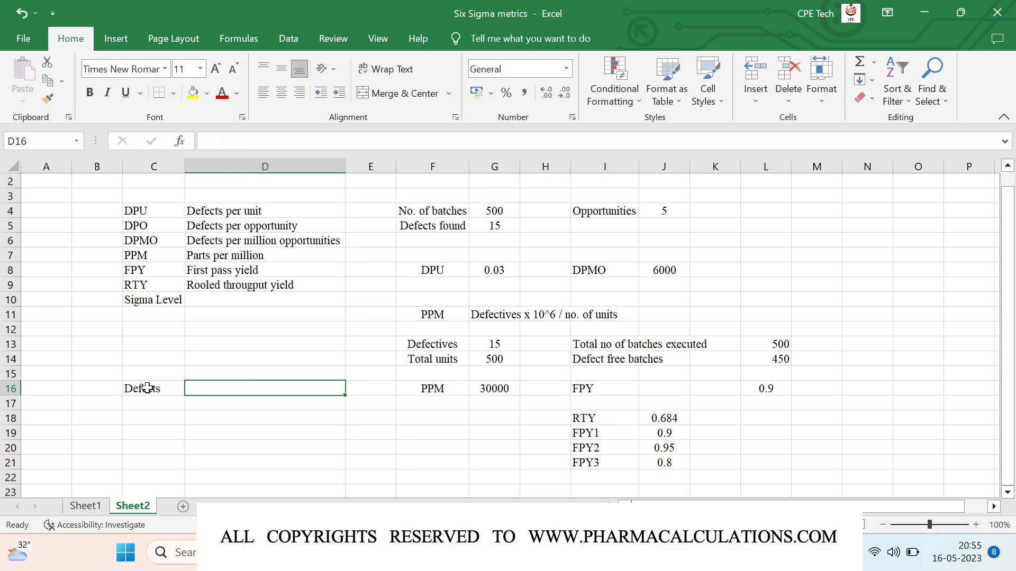
text(20)
key(Return)
key(Left)
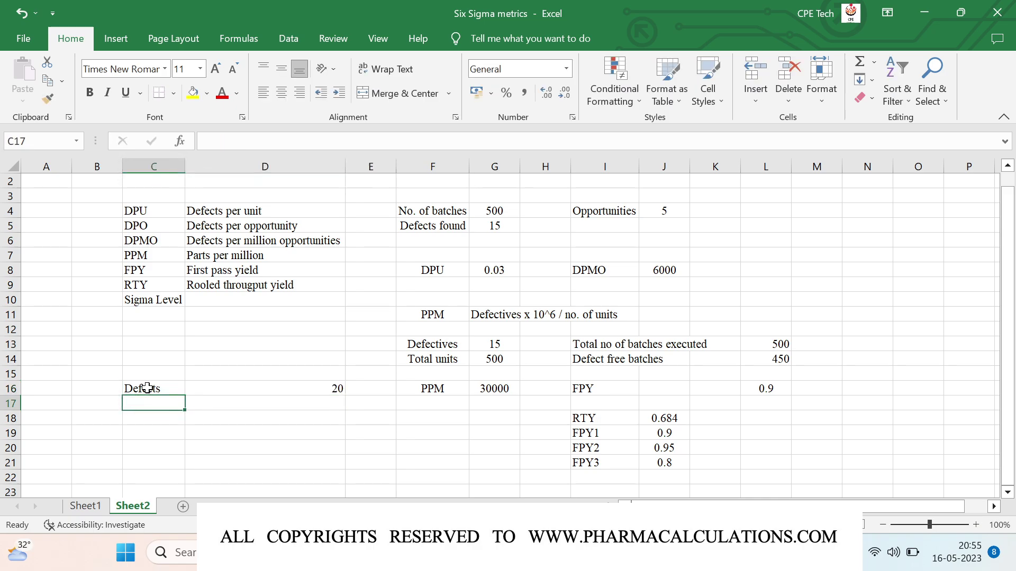
Step: Enter Opportunities 200 in C17:D17 and widen column C to fit the label
text(Opportu)
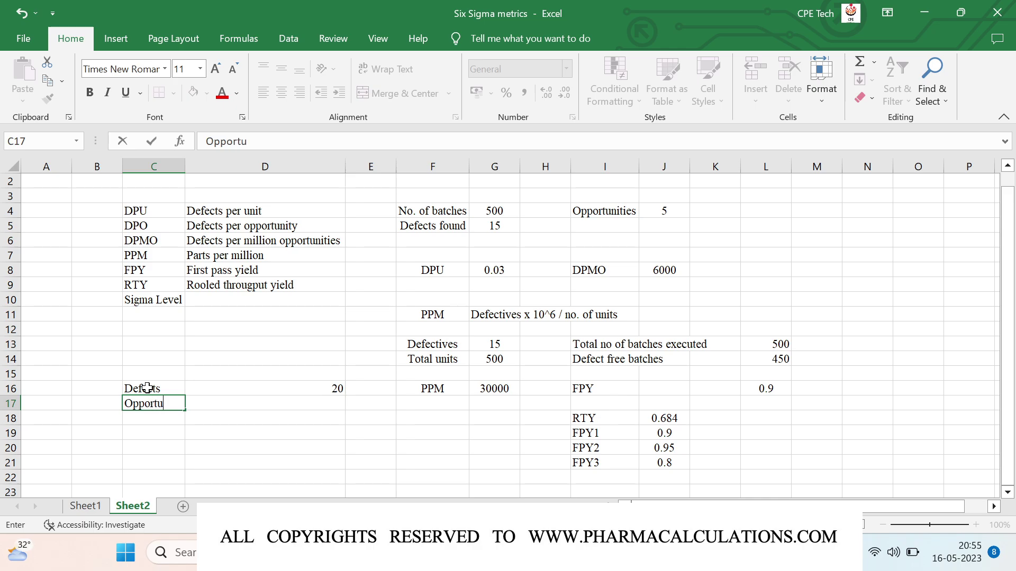
text(nities)
key(Tab)
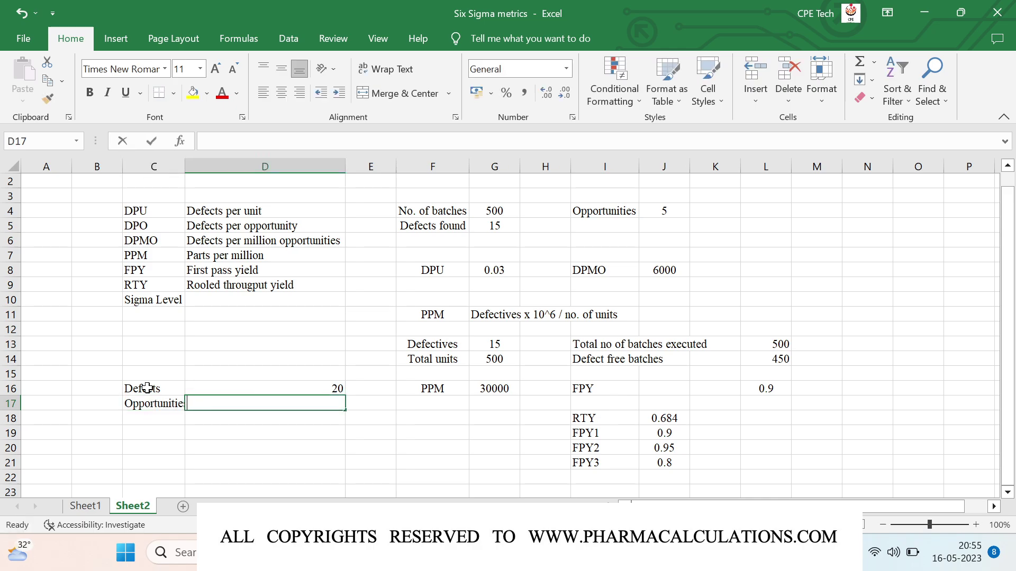
text(200)
key(Return)
key(Left)
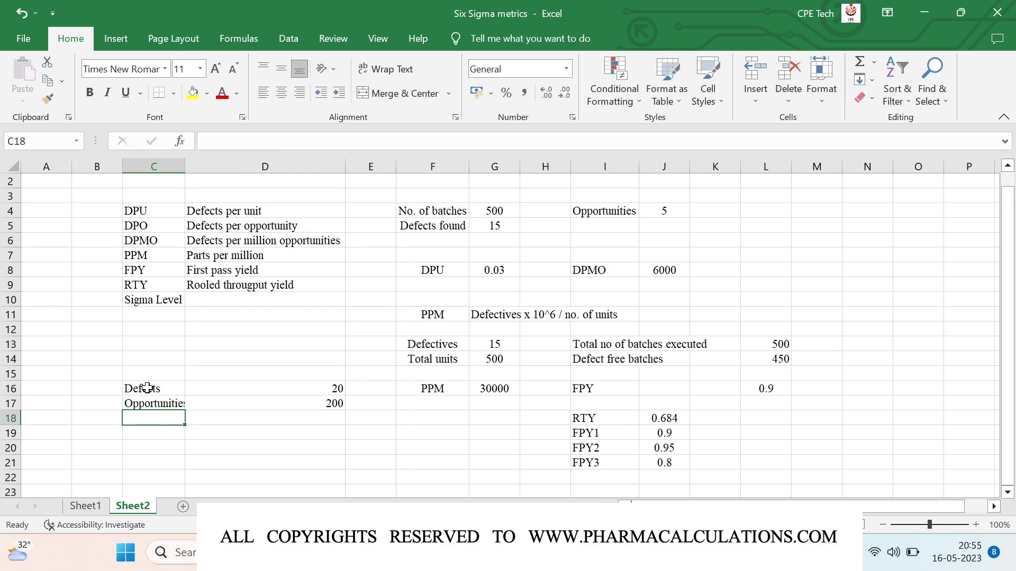
key(Down)
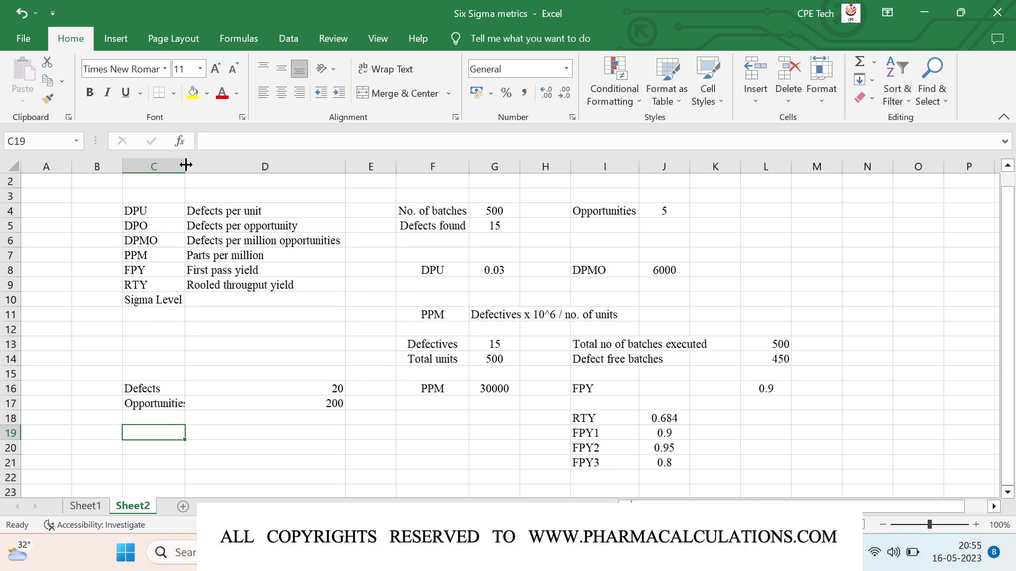
drag(192, 167, 202, 166)
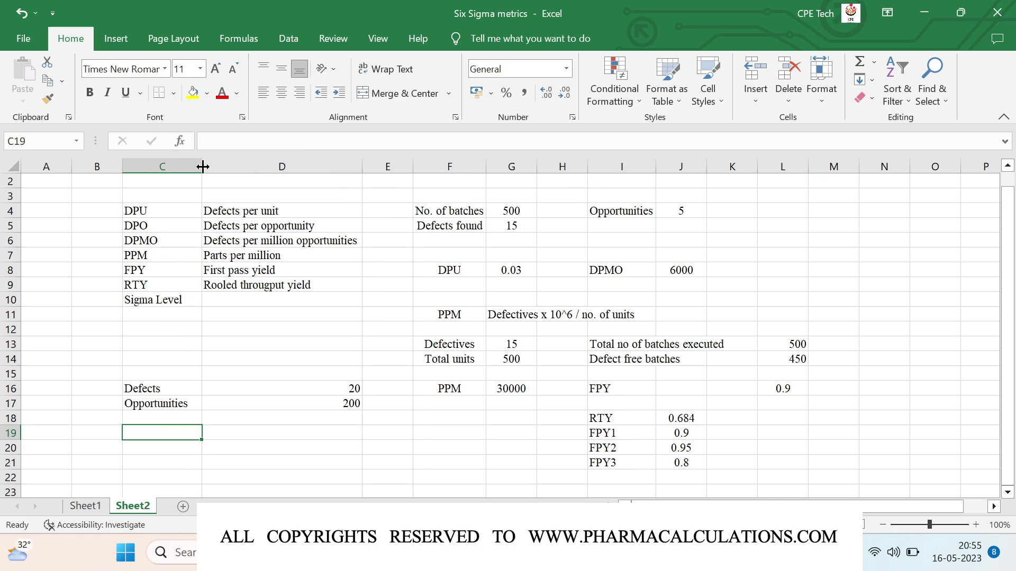
key(Right)
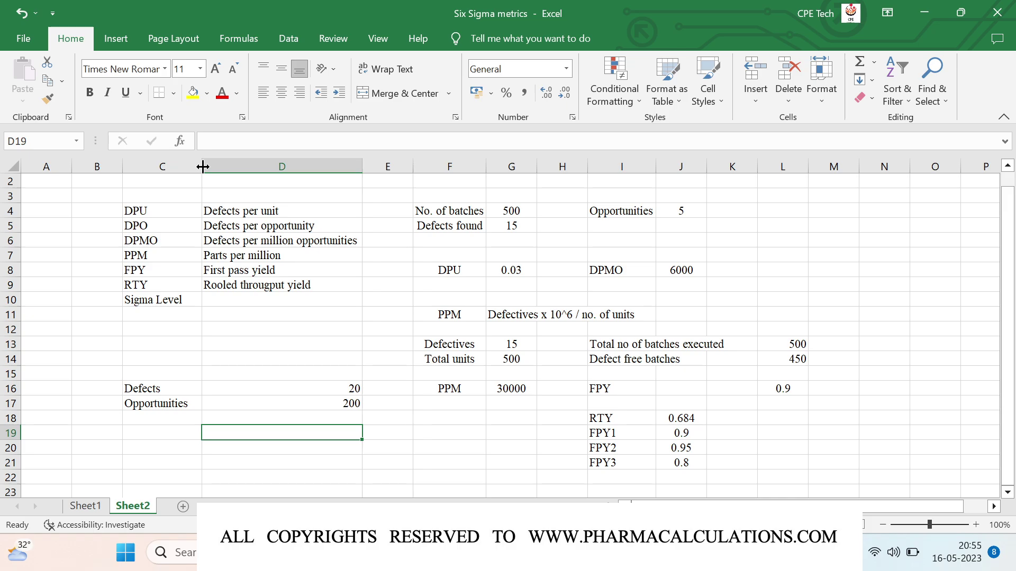
Step: Show '=normsinv(1-(D/O)) + 1.5' as text in D19 and begin =normsinv(1-( in D20
text('=)
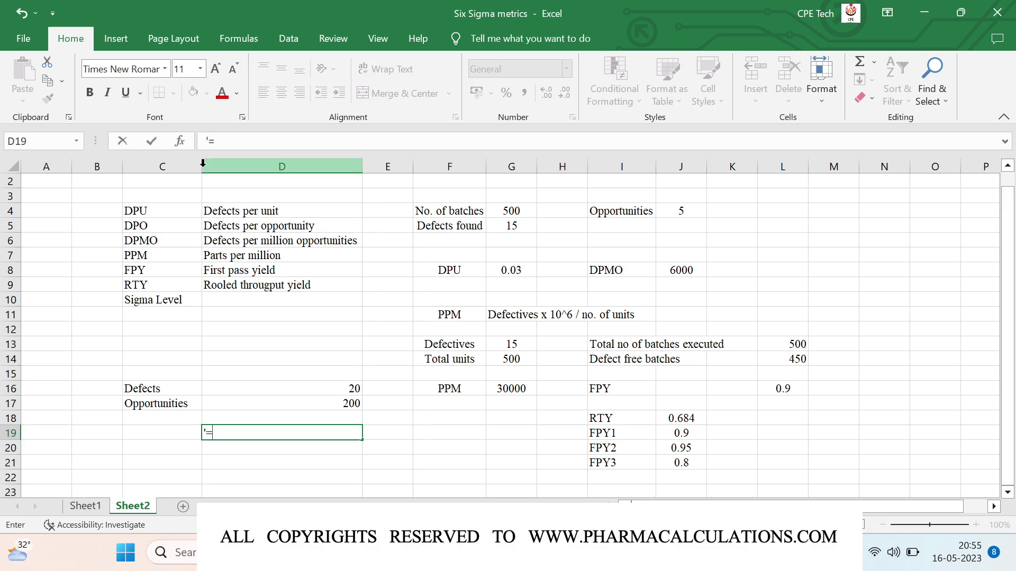
text(normsinv(1-()
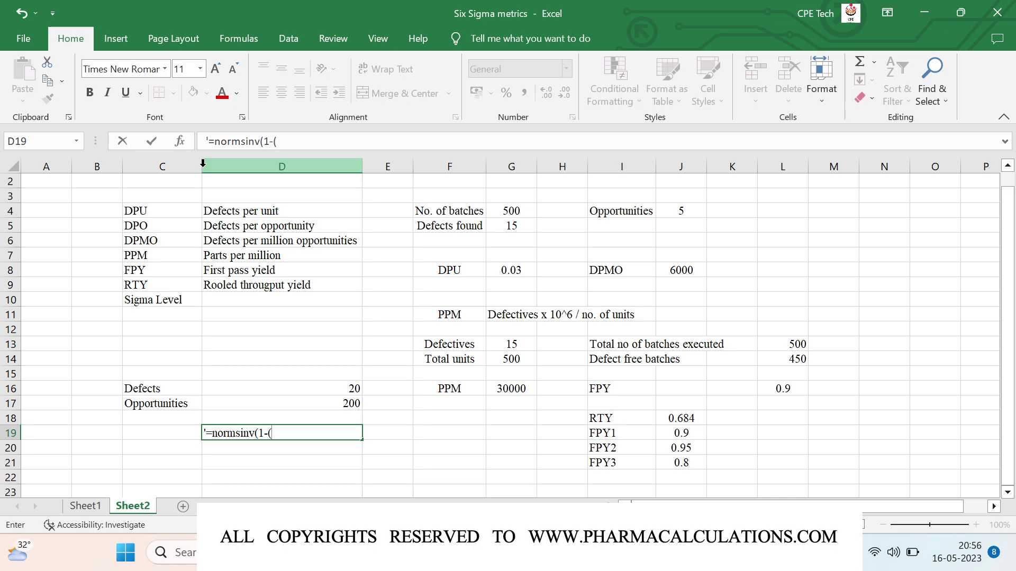
text(D/O)) + 1.5)
key(Return)
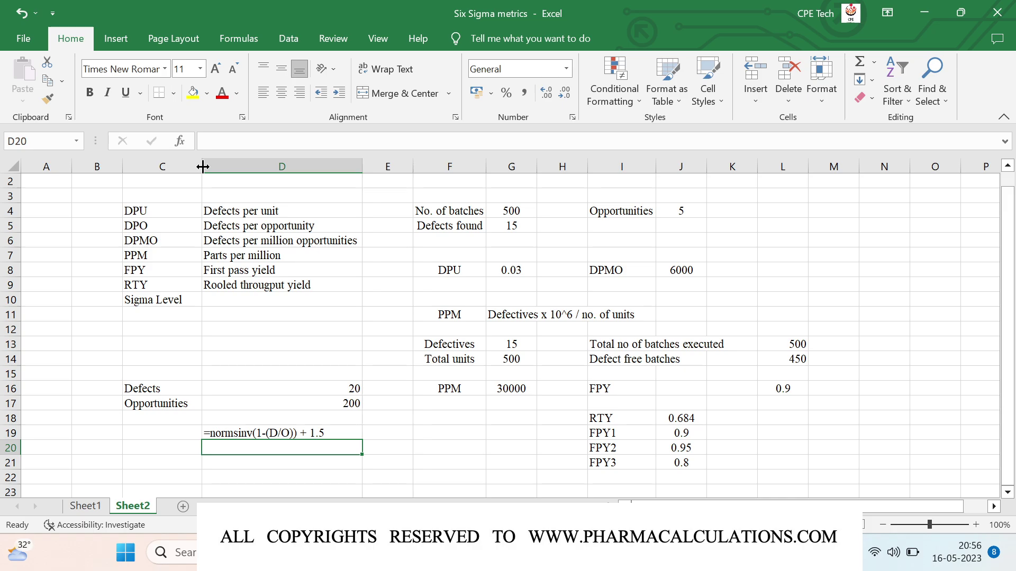
text(=sin)
key(BackSpace)
key(BackSpace)
key(BackSpace)
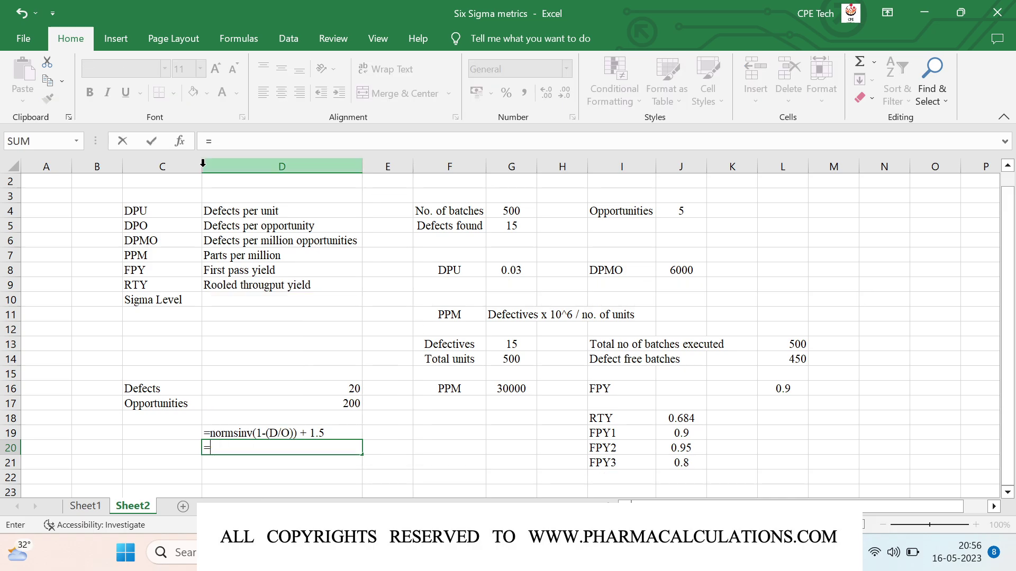
text(norm)
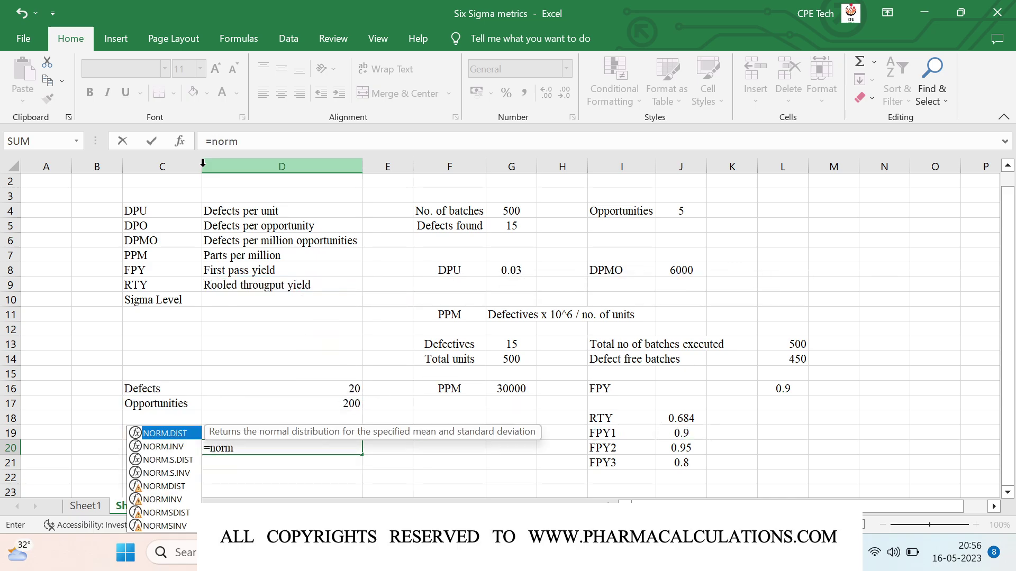
text(sinv)
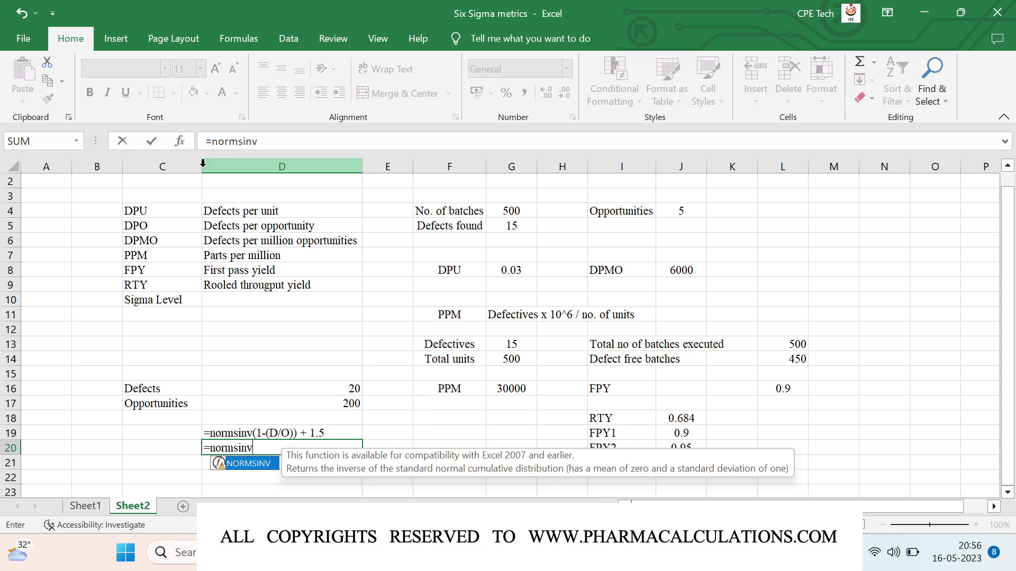
text((1-()
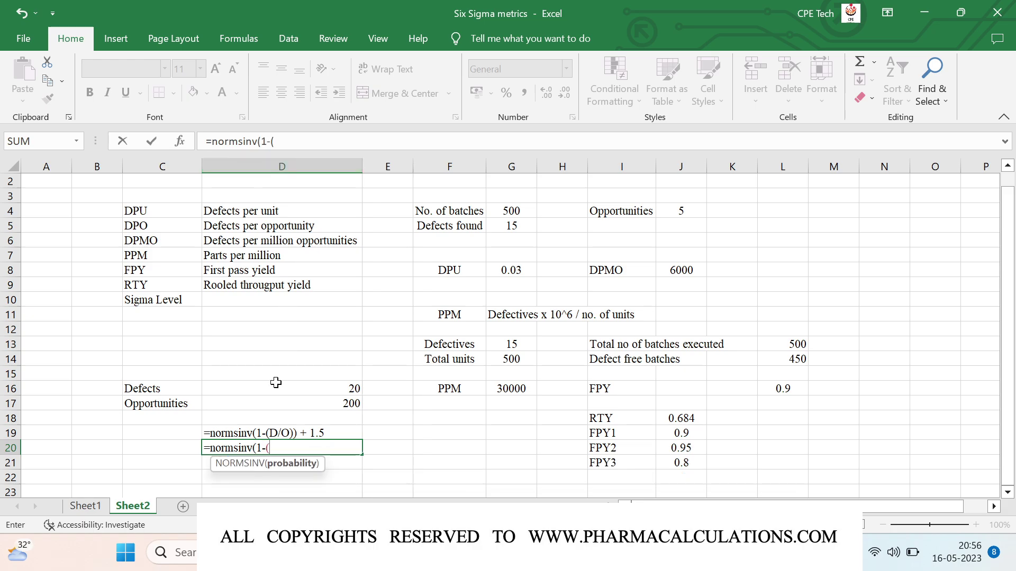
Step: Complete D20 as =NORMSINV(1-(D16/D17))+1.5 to get the sigma level
click(276, 385)
text(/)
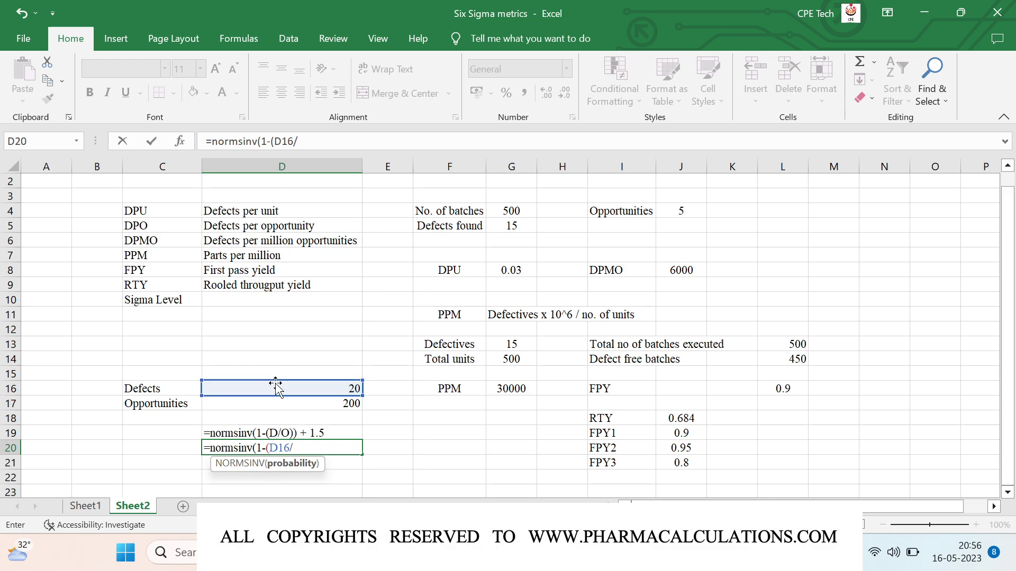
click(289, 406)
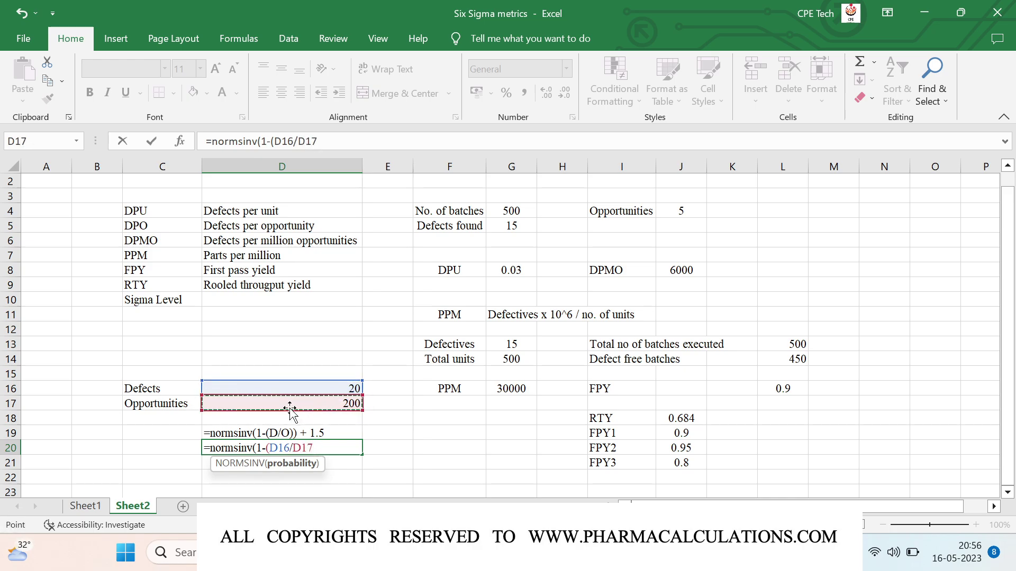
text())+1)
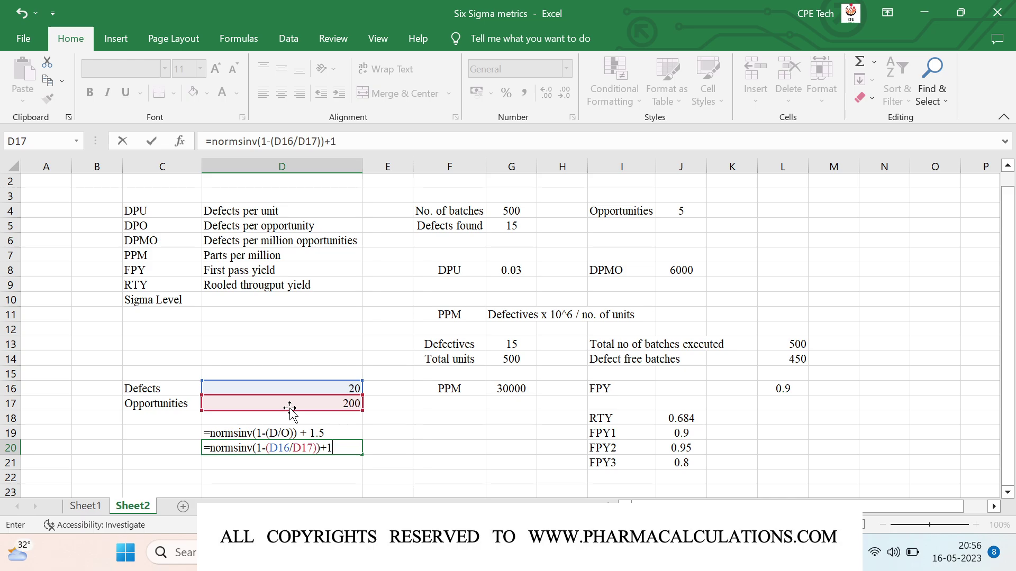
text(.5)
key(Return)
key(Up)
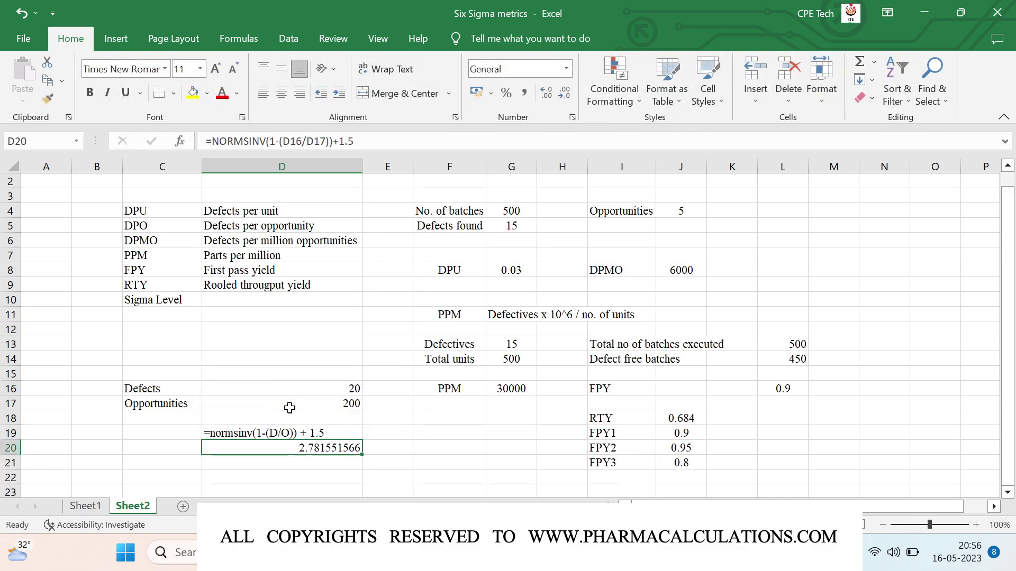
Step: Reduce D20 to two decimals (2.78) and centre it vertically and horizontally
click(568, 93)
click(569, 93)
click(568, 93)
click(569, 93)
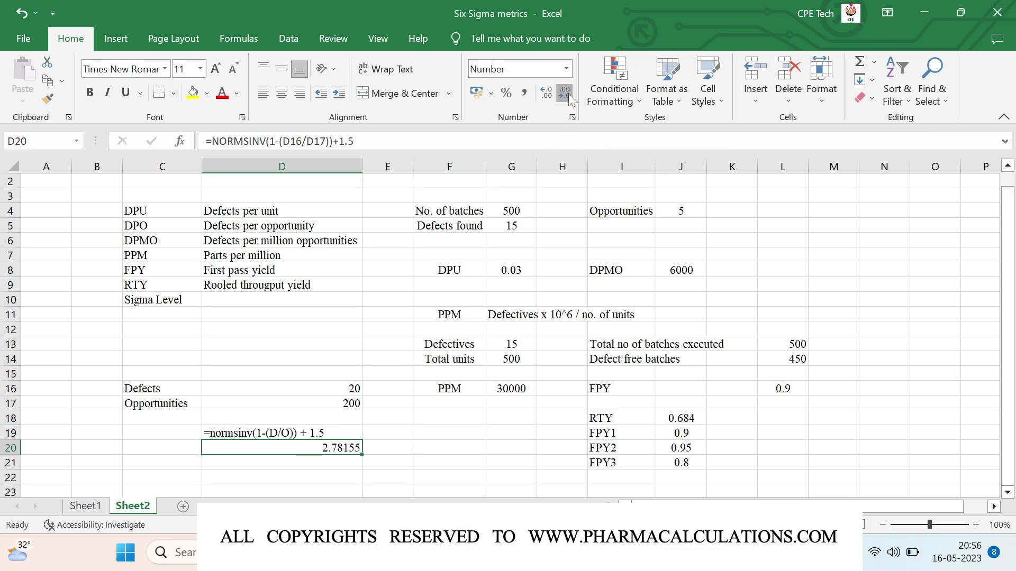
click(568, 93)
click(569, 93)
click(568, 93)
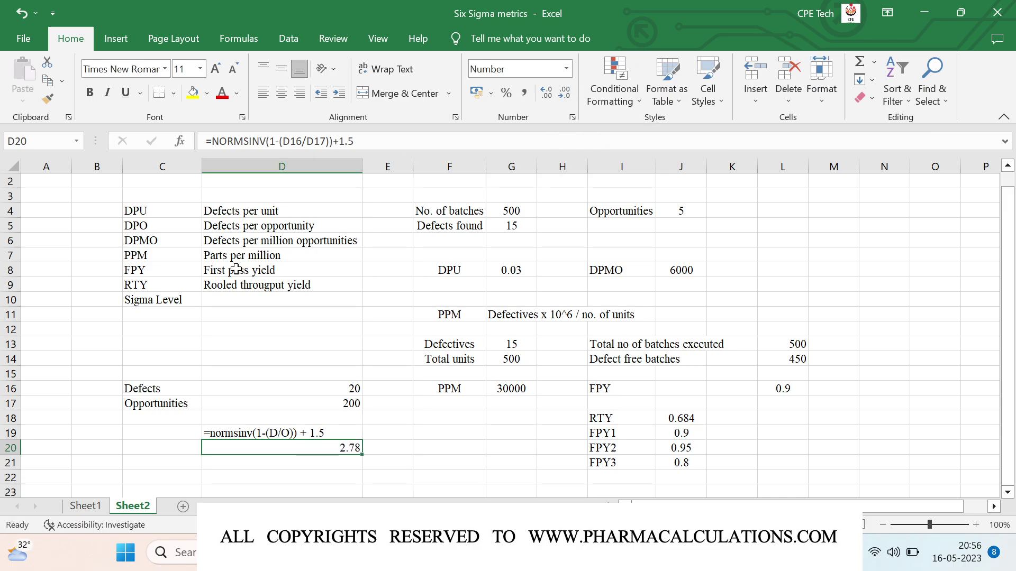
click(280, 69)
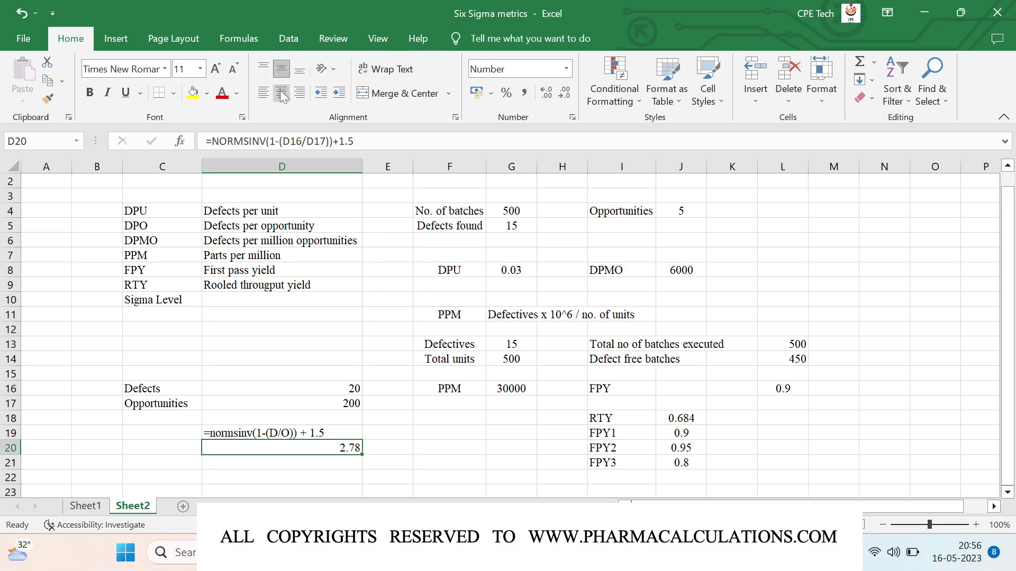
click(280, 93)
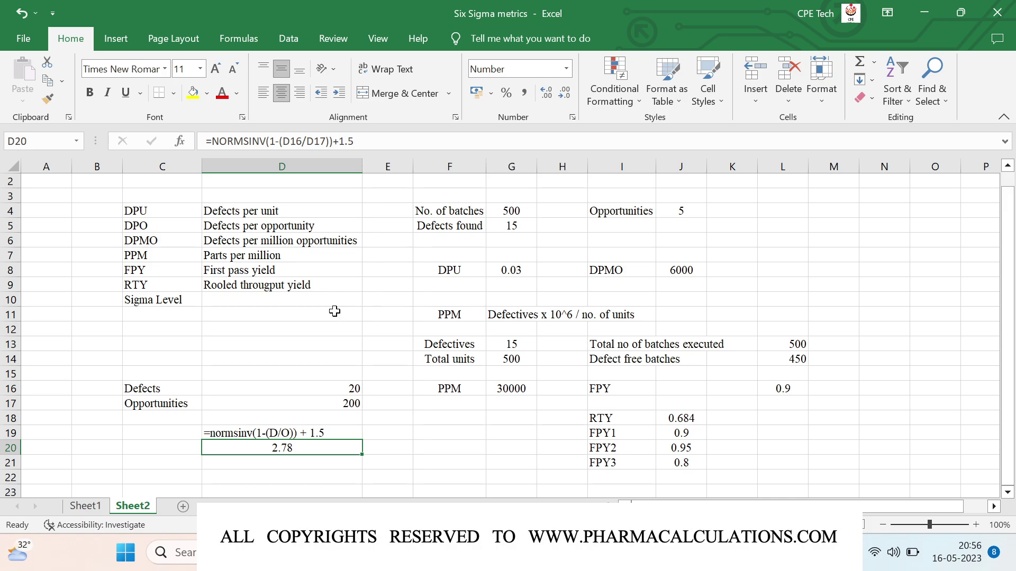
Step: Type the headings Sigma level, DPMO, DPO and Yield, % across C23:F23
scroll(334, 311, down, 2)
click(174, 390)
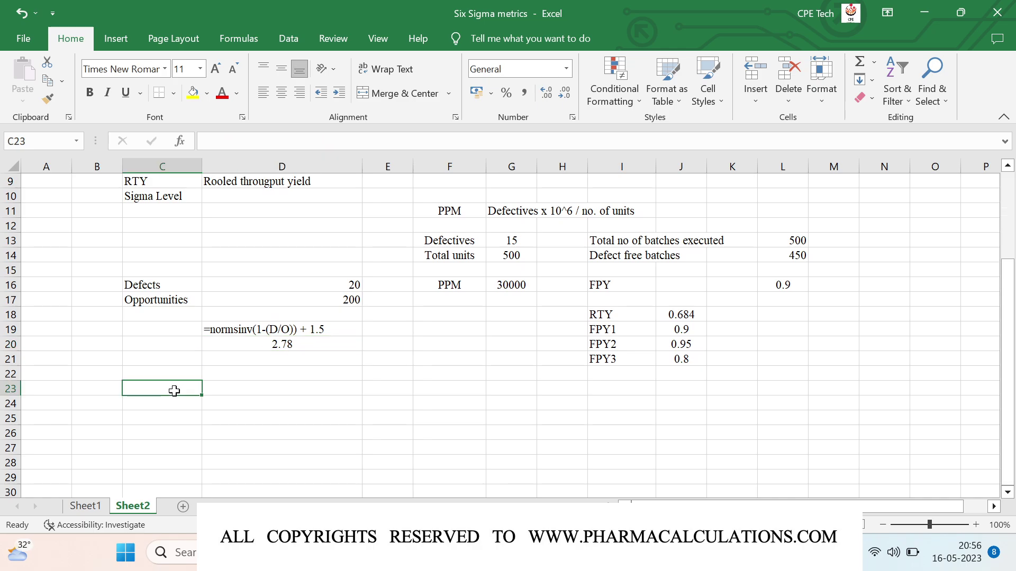
text(Sigma level)
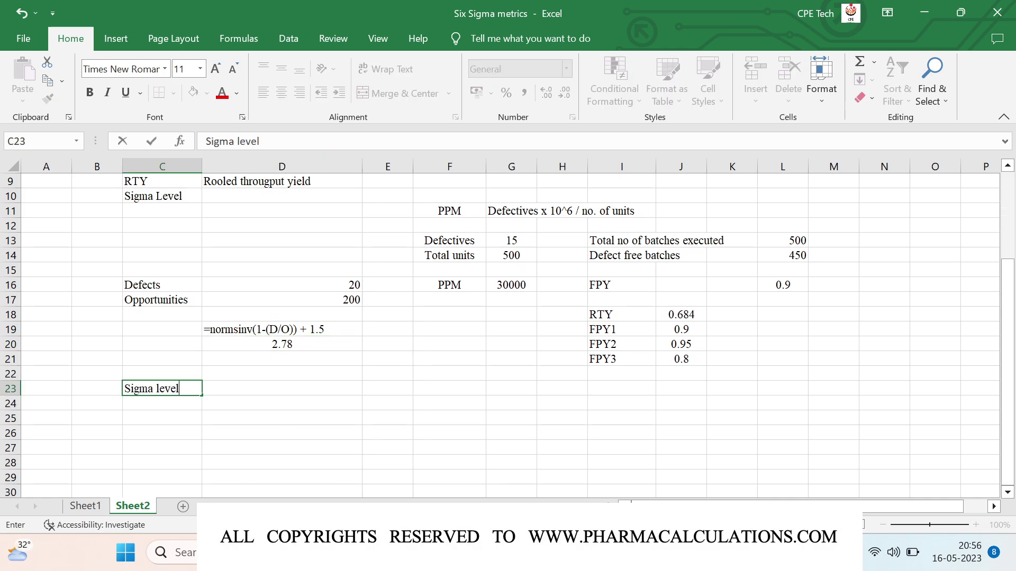
key(Tab)
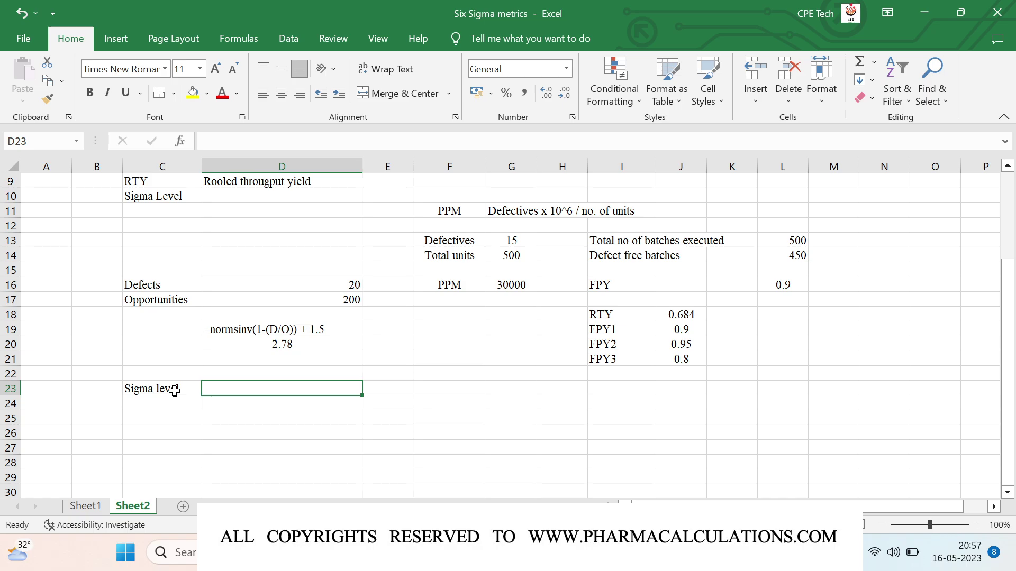
text(DPMO)
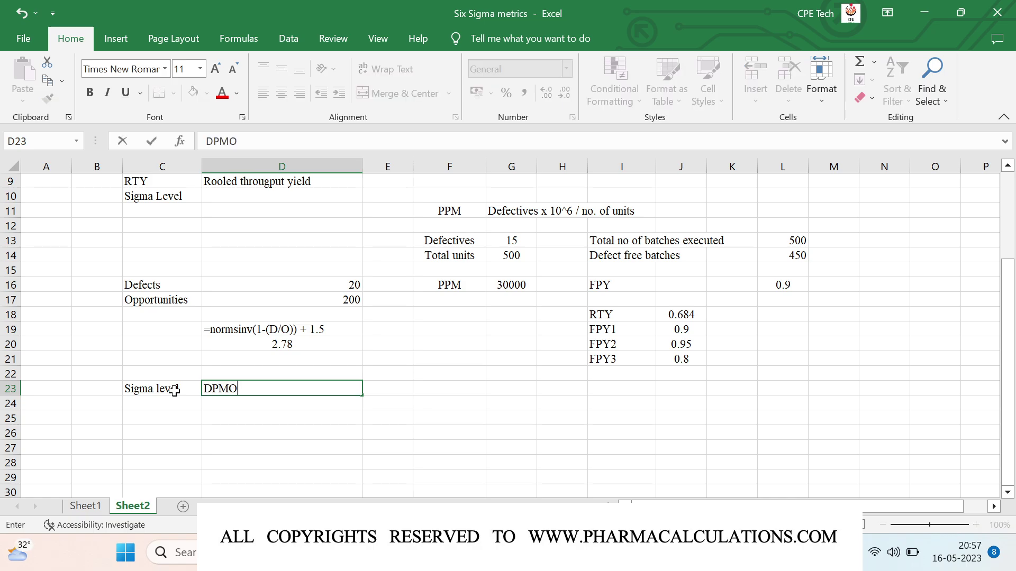
key(Tab)
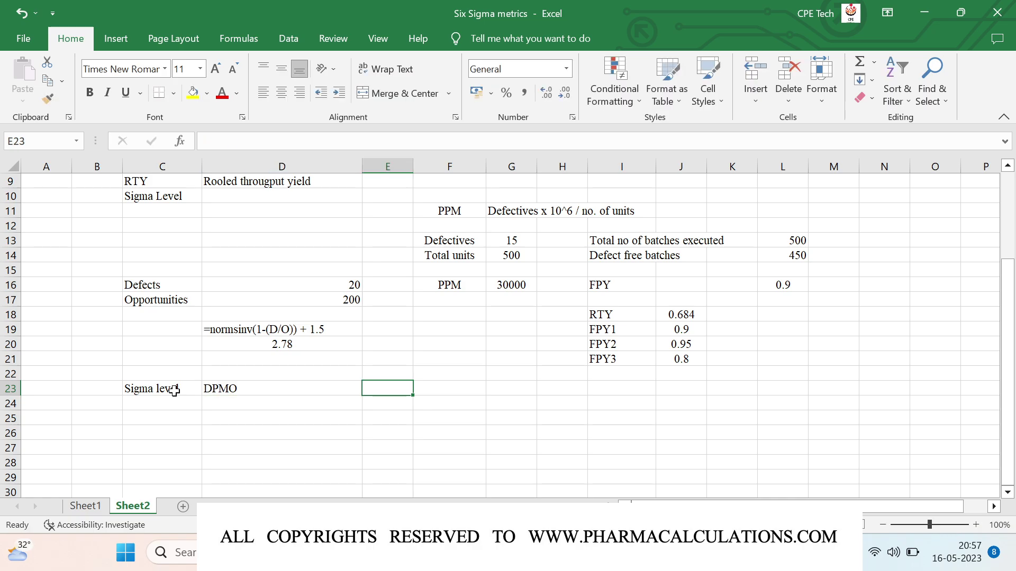
text(D)
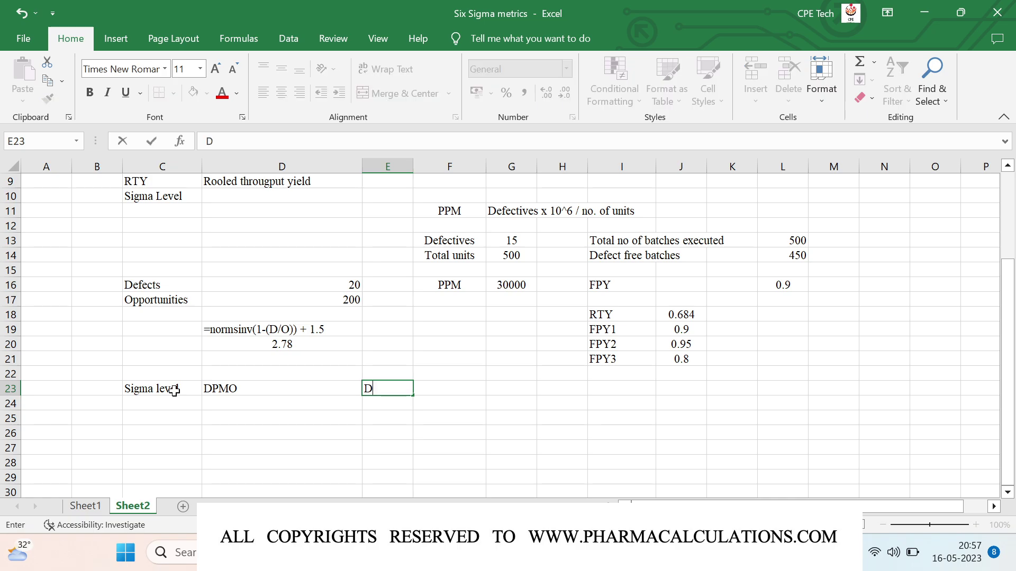
text(PO)
key(Tab)
text(Yield)
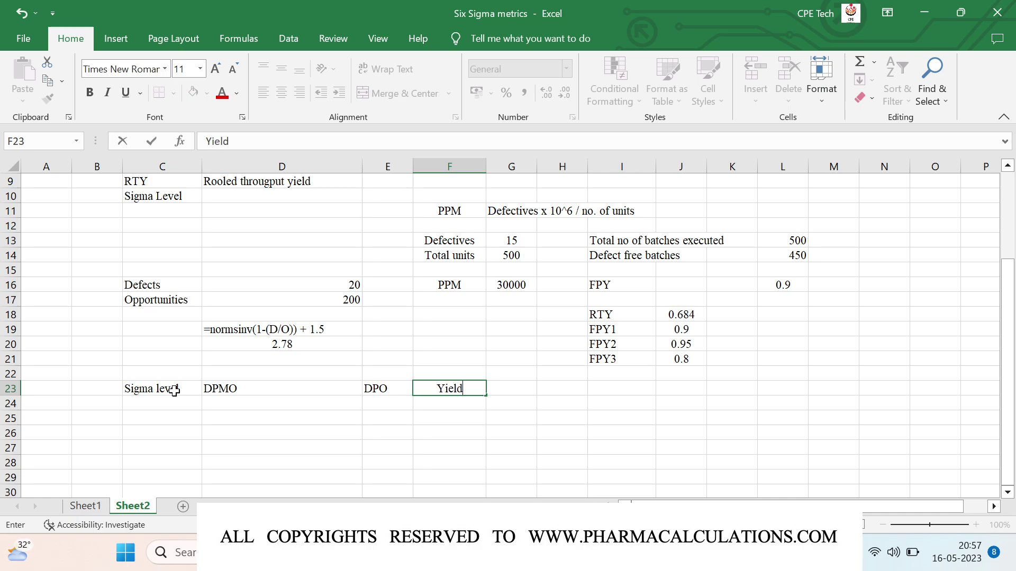
text(, %)
key(Return)
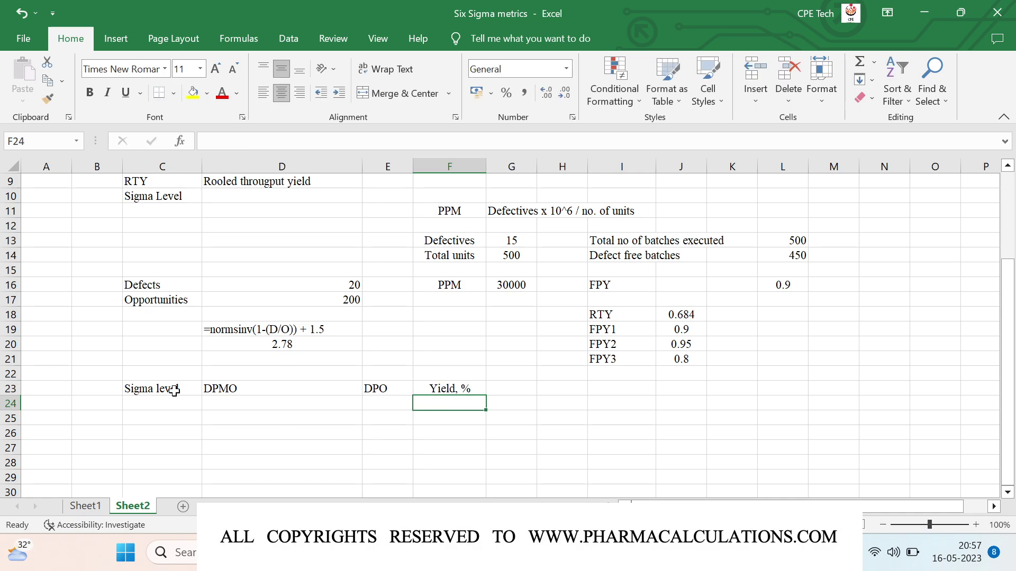
key(Left)
key(Left)
key(Left)
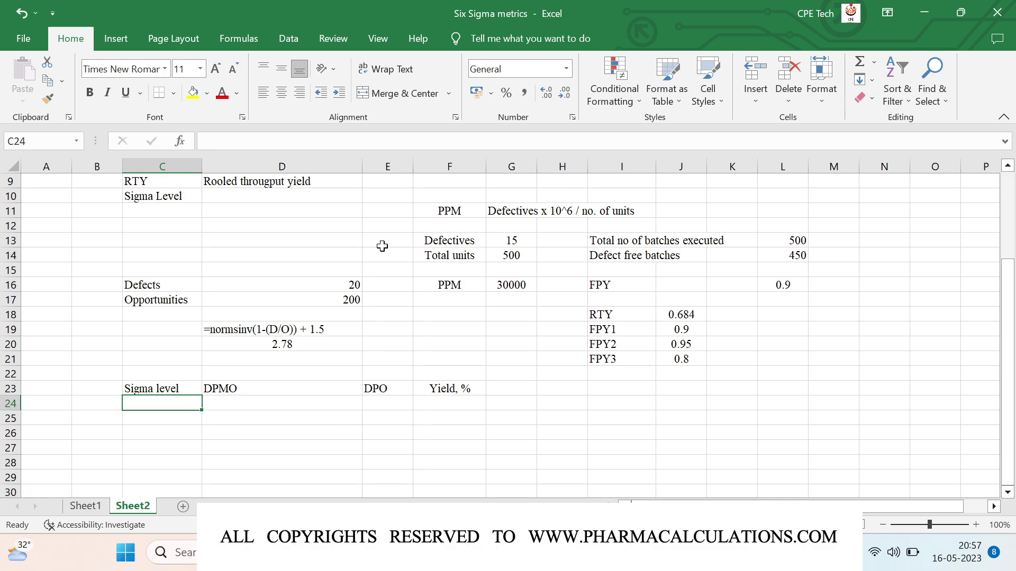
Step: Reorder the headings to DPMO, DPO, Sigma level, Yield, % and autofit column E
click(216, 387)
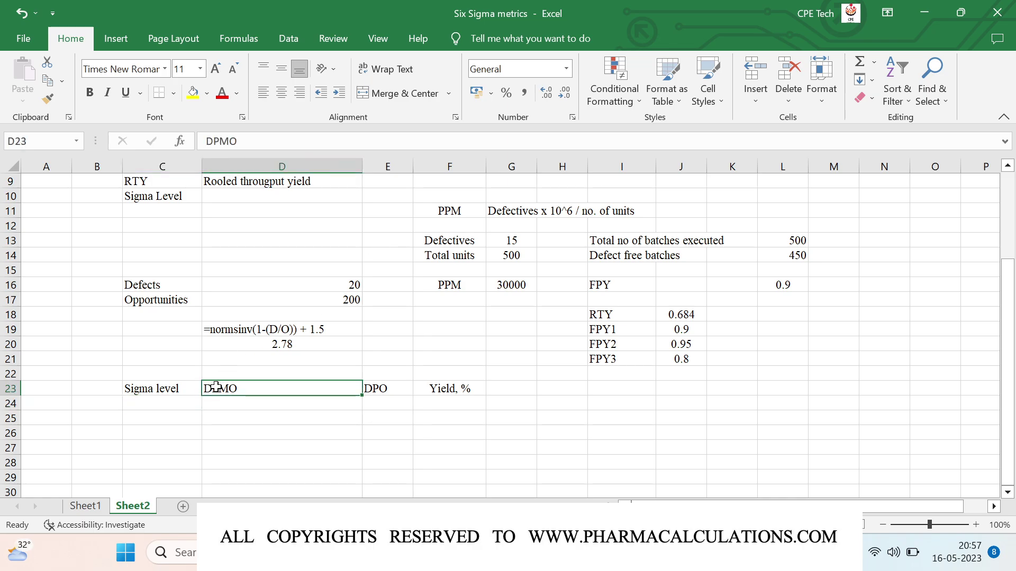
key(Right)
key(Left)
key(Left)
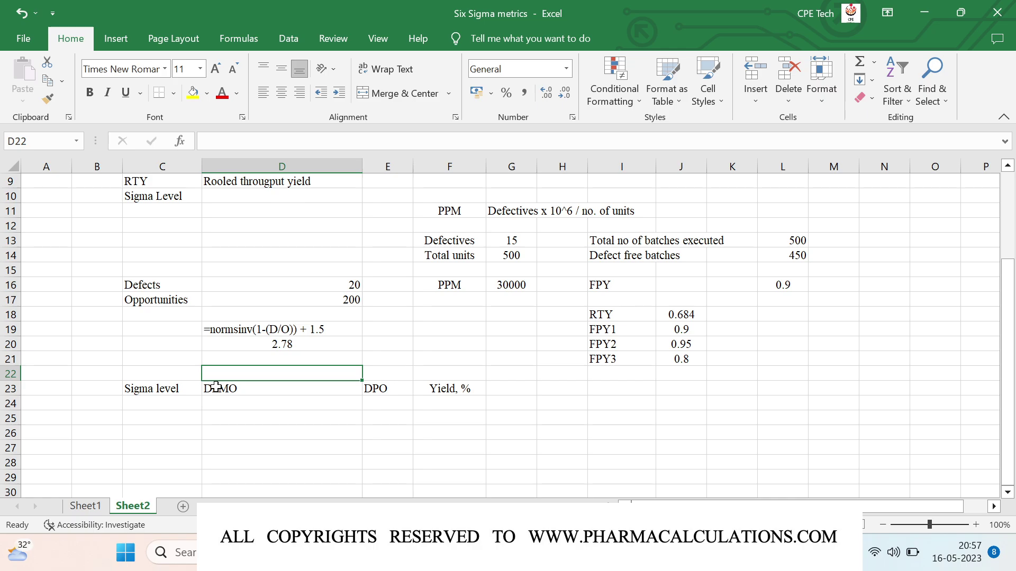
click(215, 387)
key(shift+Right)
key(ctrl+c)
key(Left)
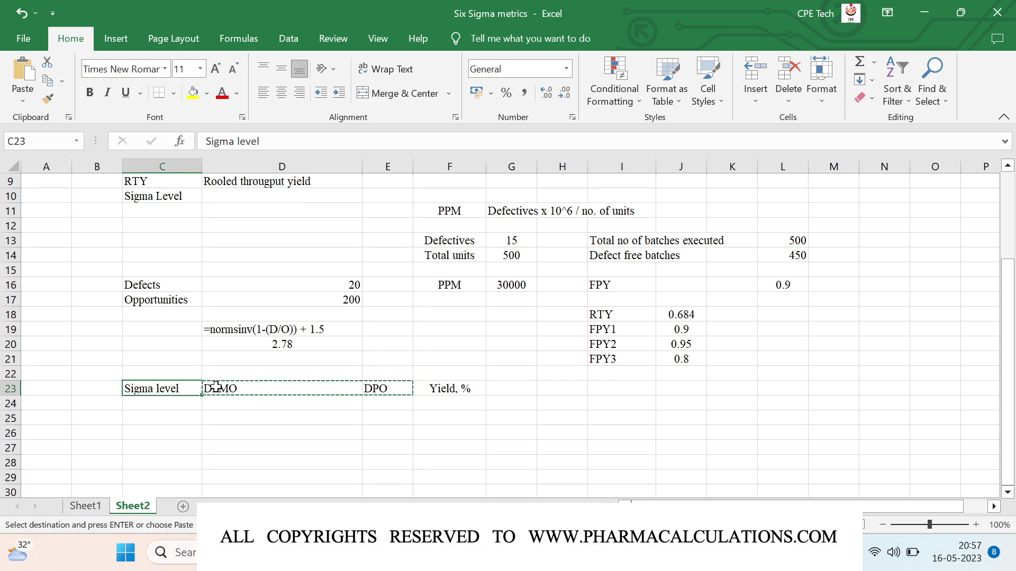
key(ctrl+v)
key(Right)
key(Right)
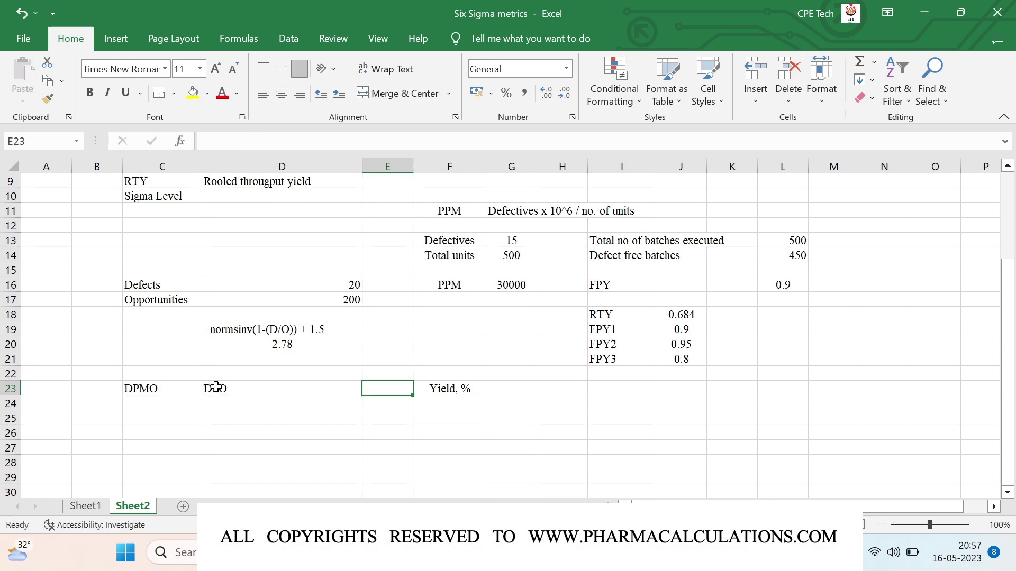
text(Sigma l)
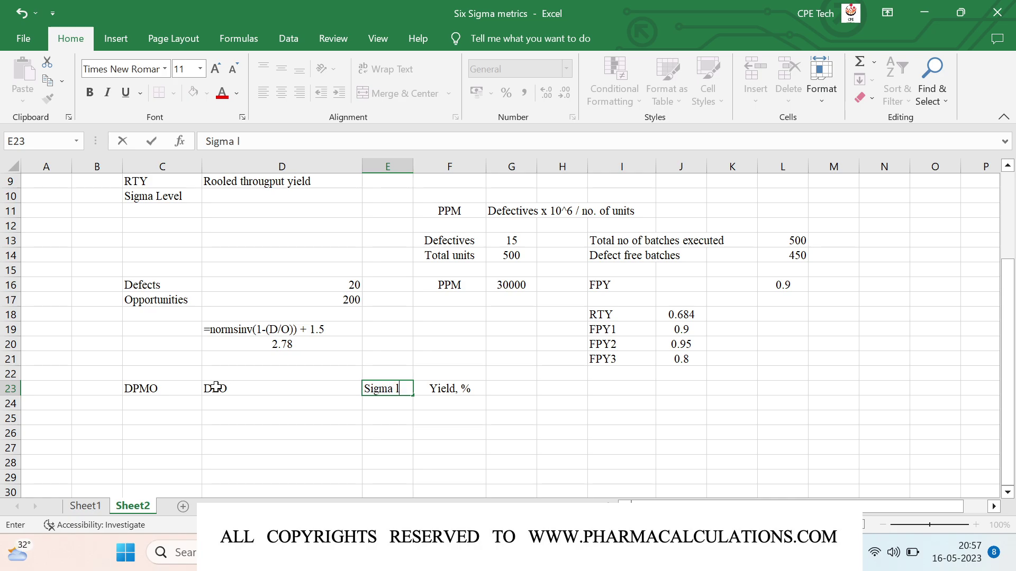
text(evel)
key(Return)
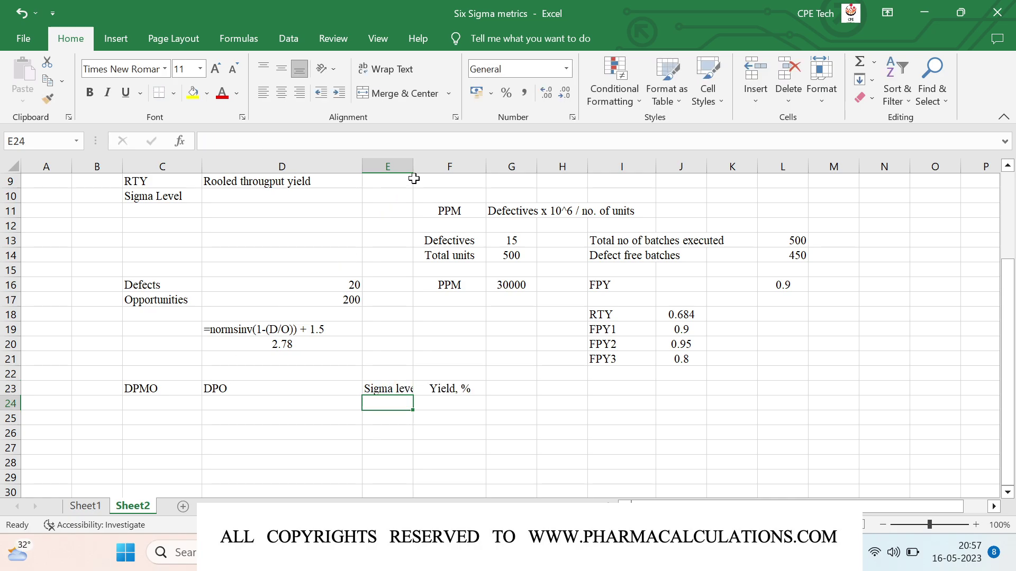
double_click(414, 167)
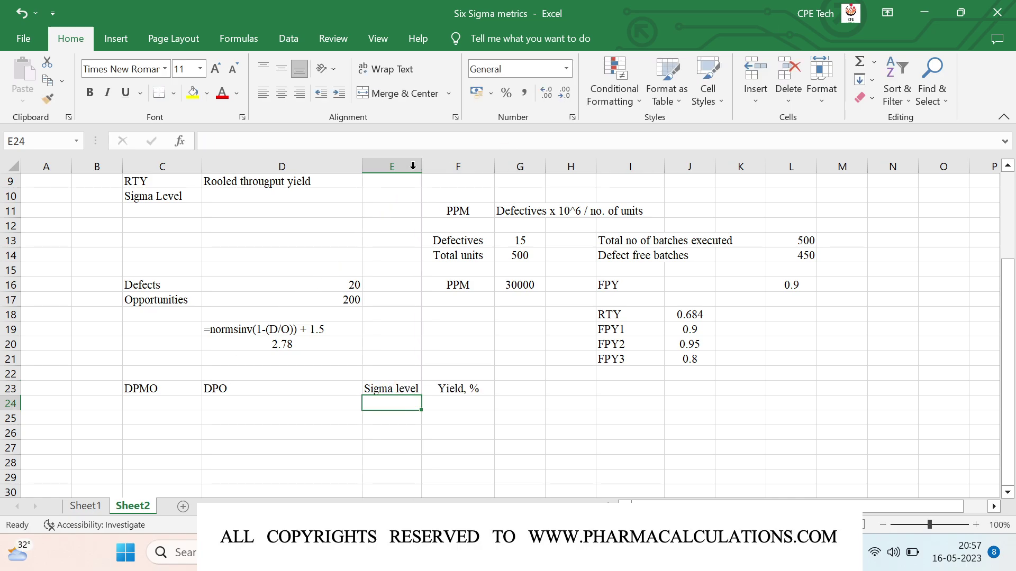
click(12, 388)
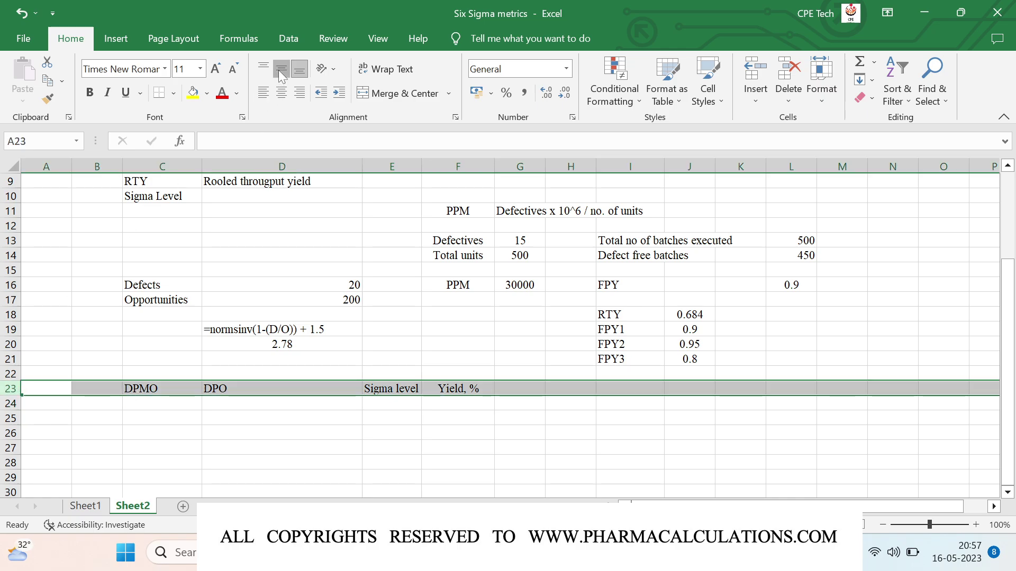
Step: Centre the row 23 headings and enter the DPMO values 3.4 and 230 in C24:C25
click(282, 92)
click(168, 405)
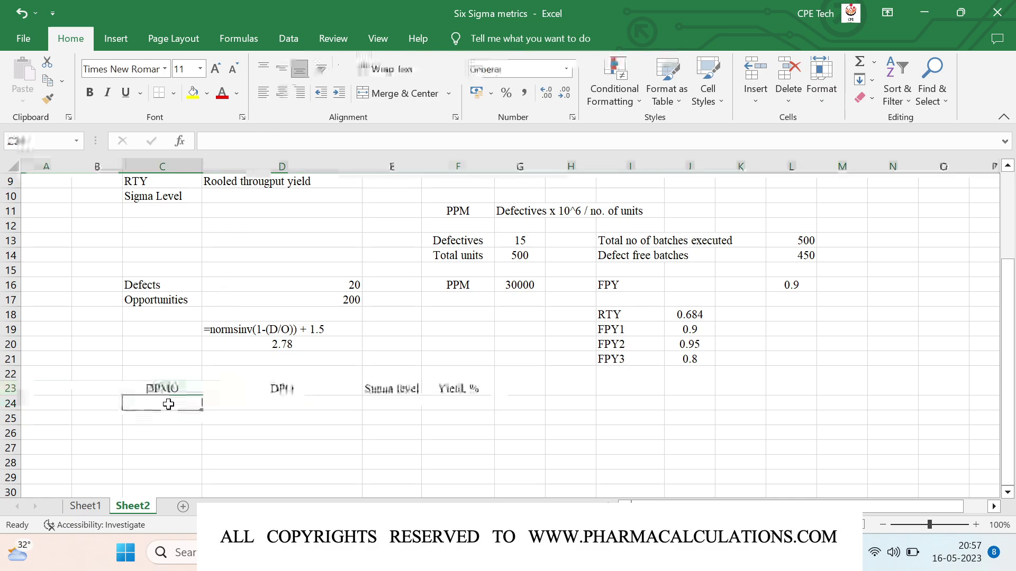
text(3)
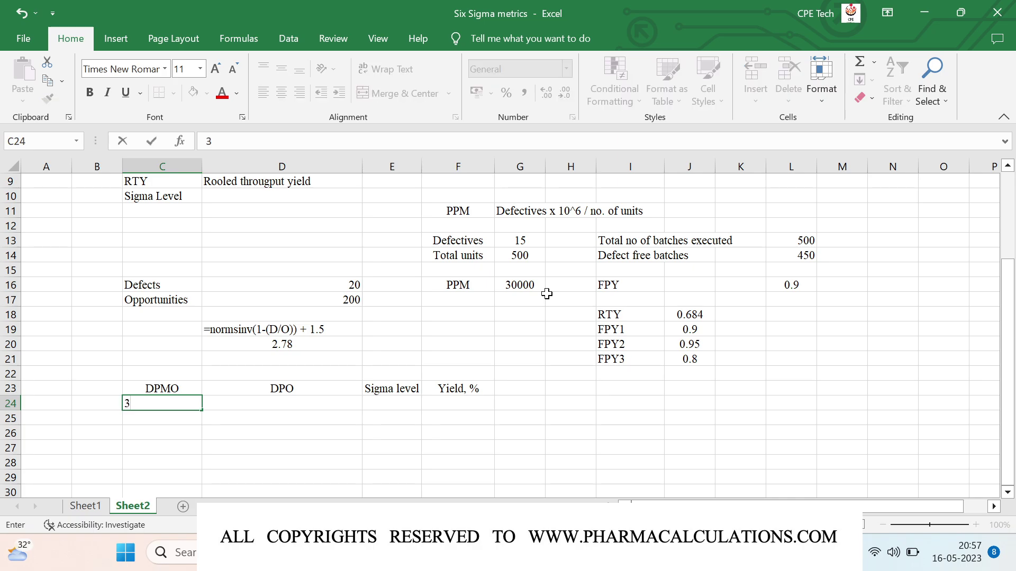
text(.4)
key(Return)
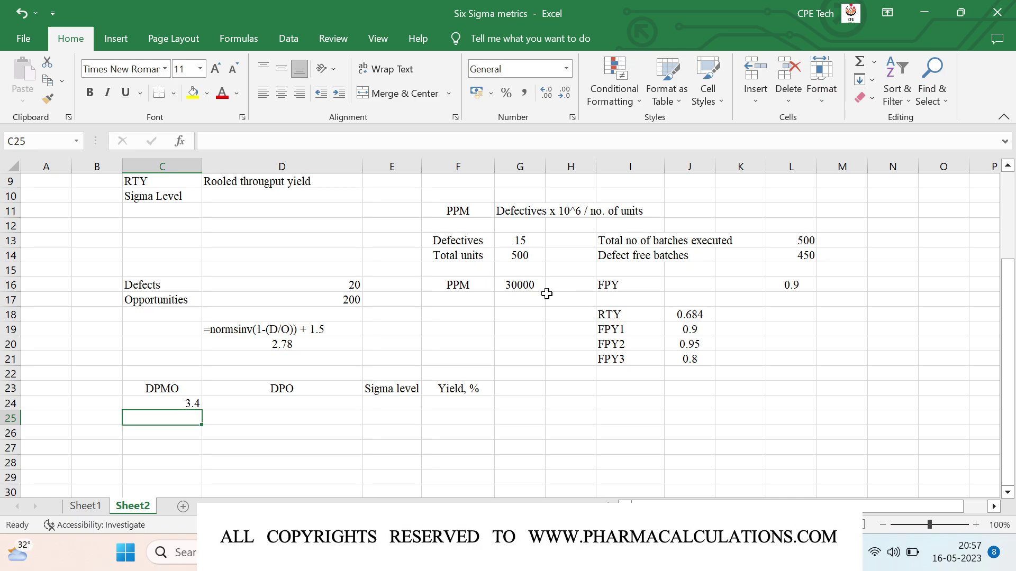
text(230)
key(Return)
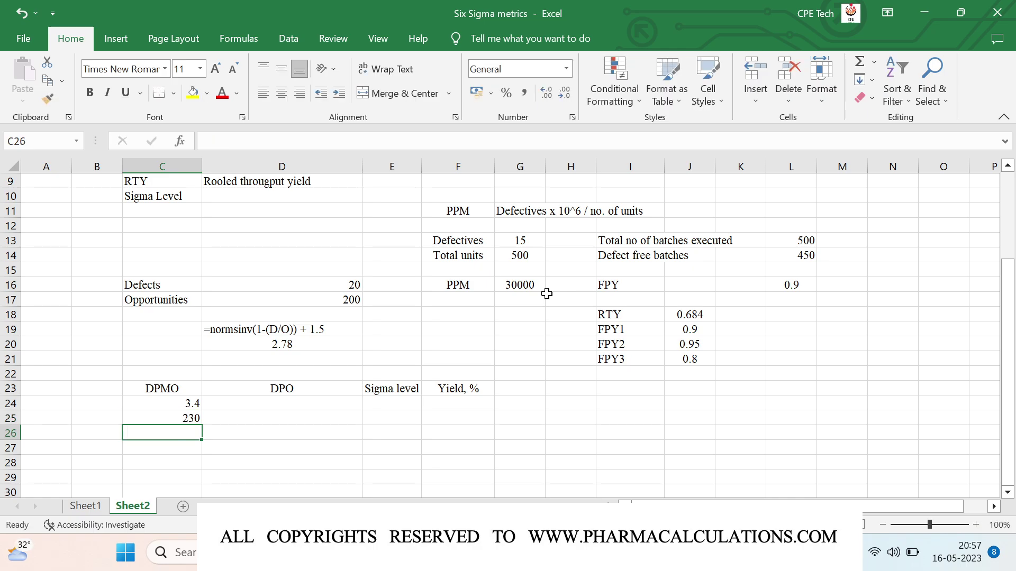
Step: Enter the remaining DPMO values 6210, 66800, 308000 and 690000 in C26:C29
text(6210)
key(Return)
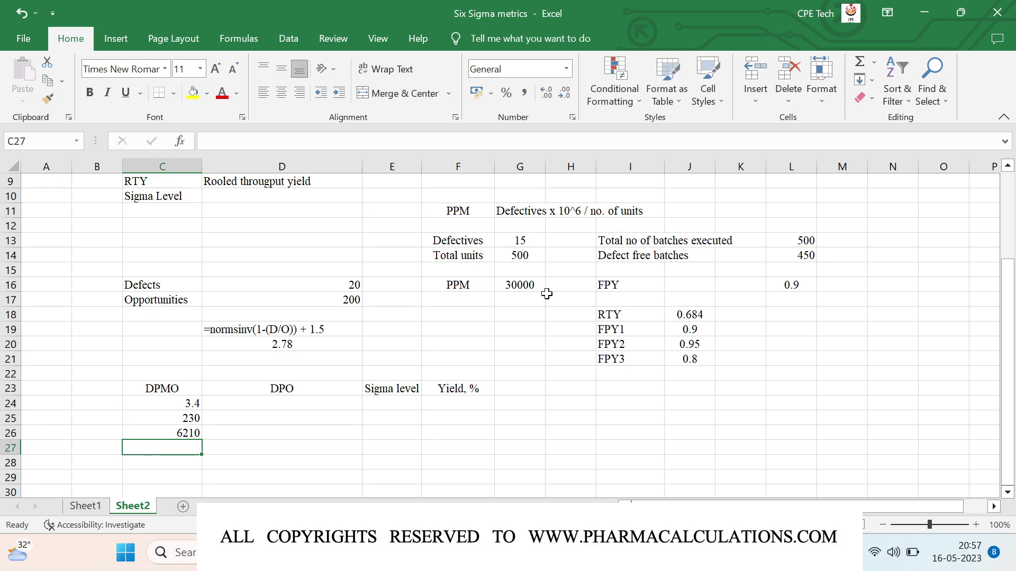
text(66800)
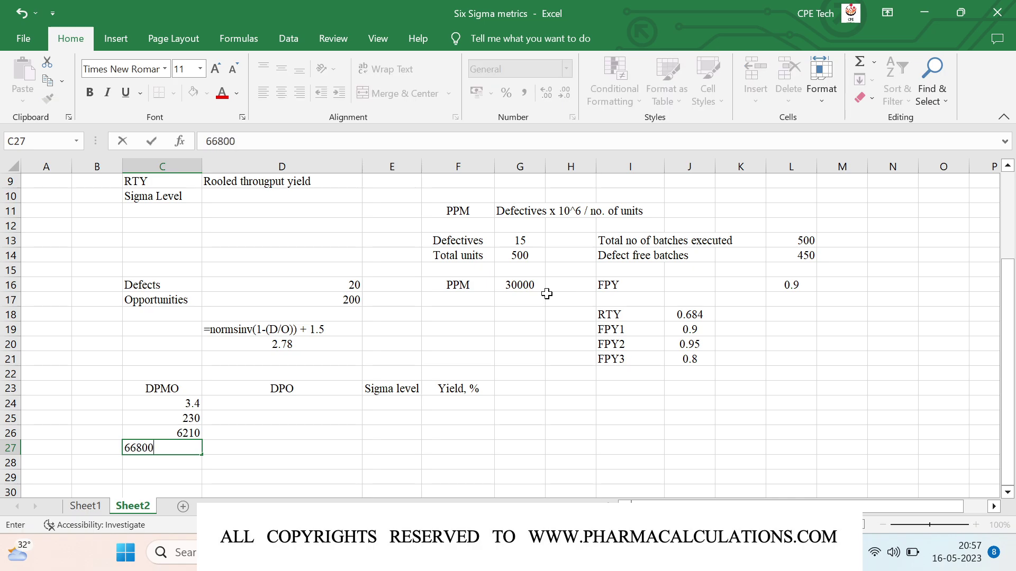
key(Return)
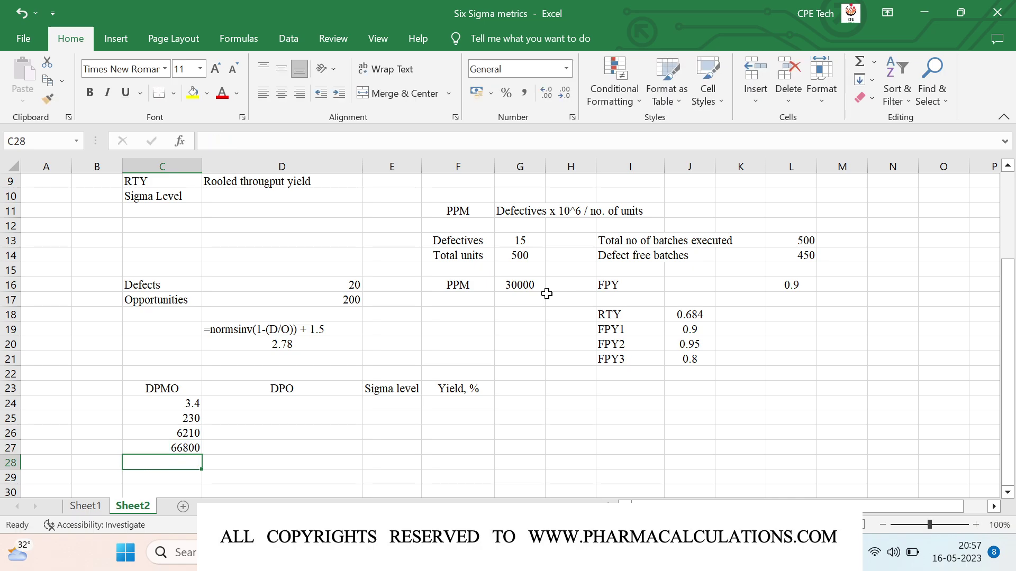
text(30)
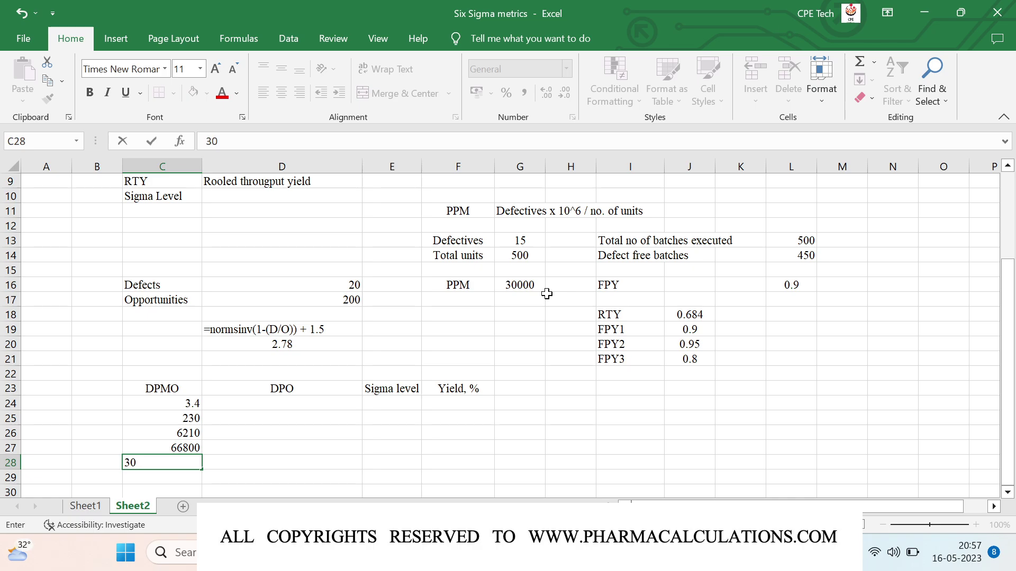
text(8000)
key(Return)
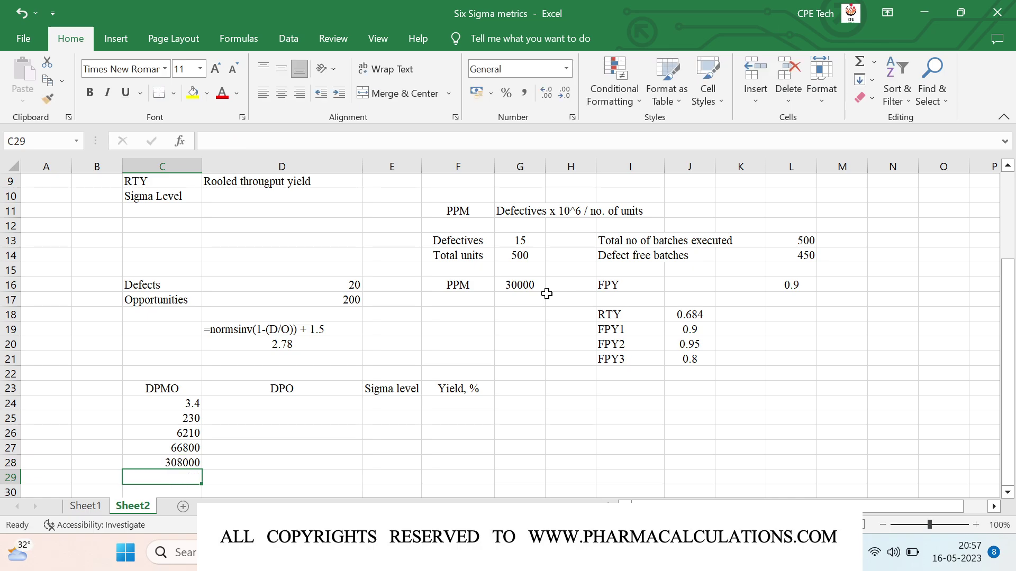
text(6900)
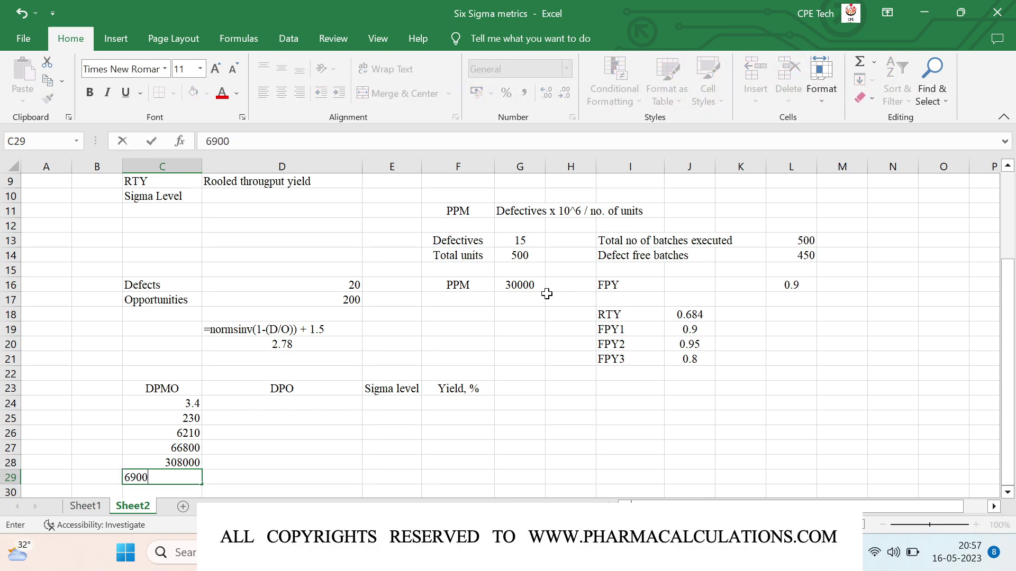
text(00)
key(Return)
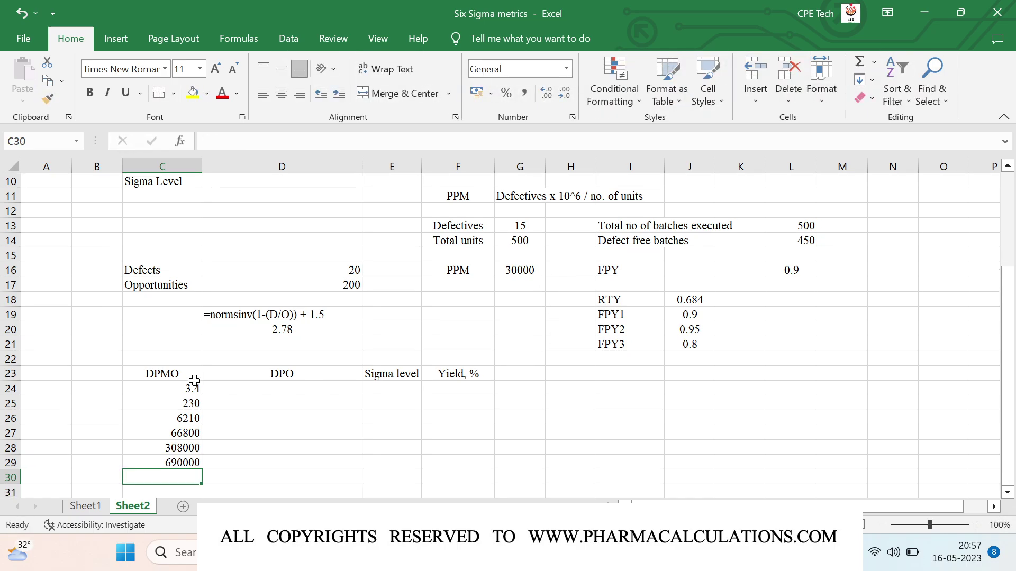
Step: Centre all headings and values in the C23:F29 table range
click(169, 377)
key(shift+Right)
key(shift+Right)
key(shift+Right)
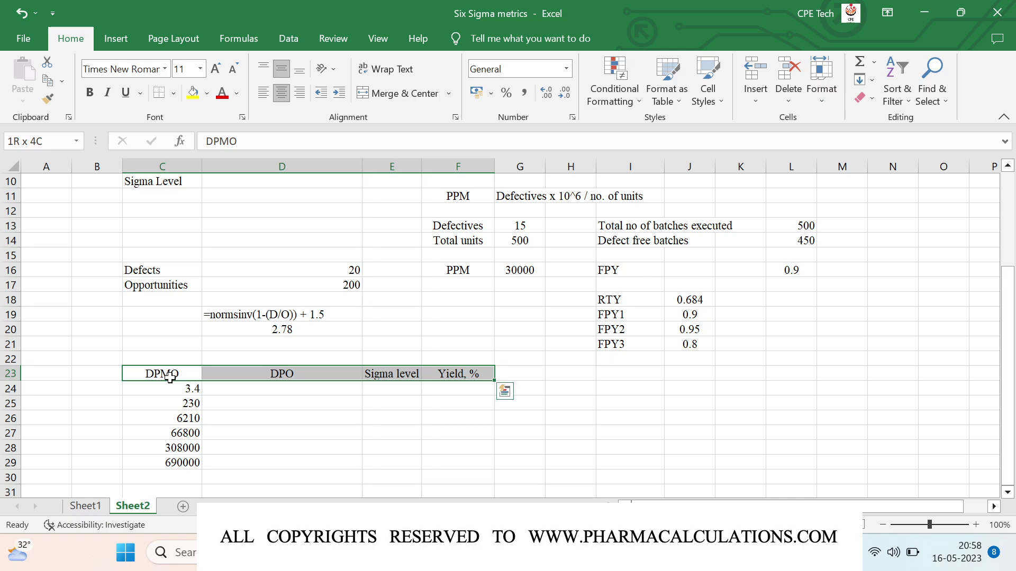
key(shift+Down)
key(shift+Down)
key(shift+Down)
key(shift+Down)
key(shift+Down)
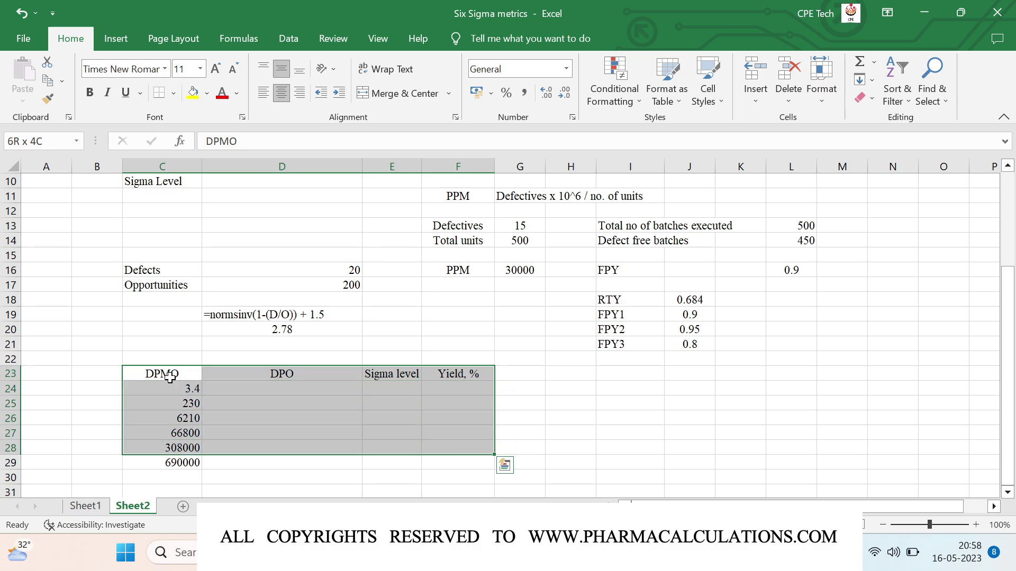
key(shift+Down)
click(283, 92)
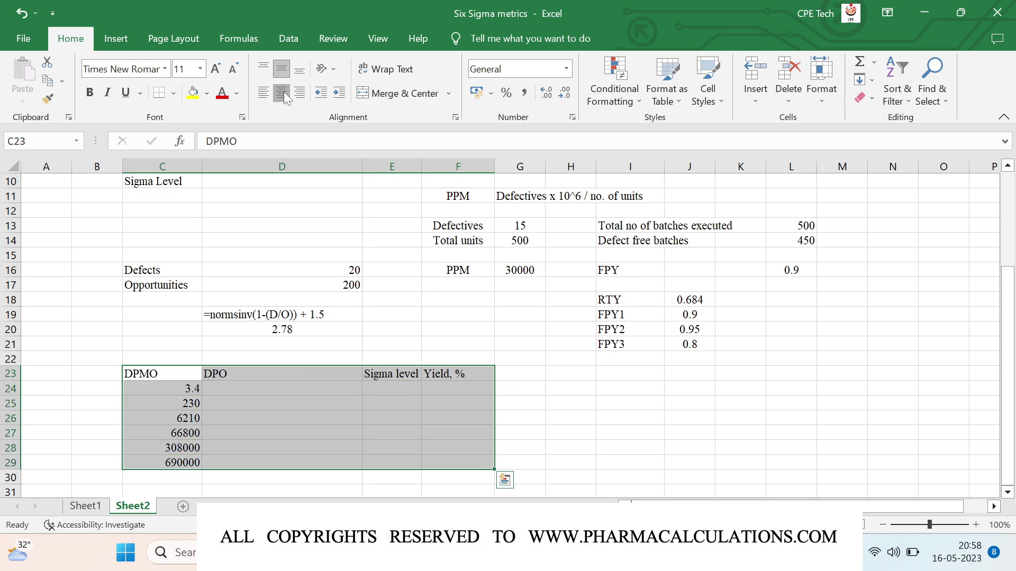
click(283, 92)
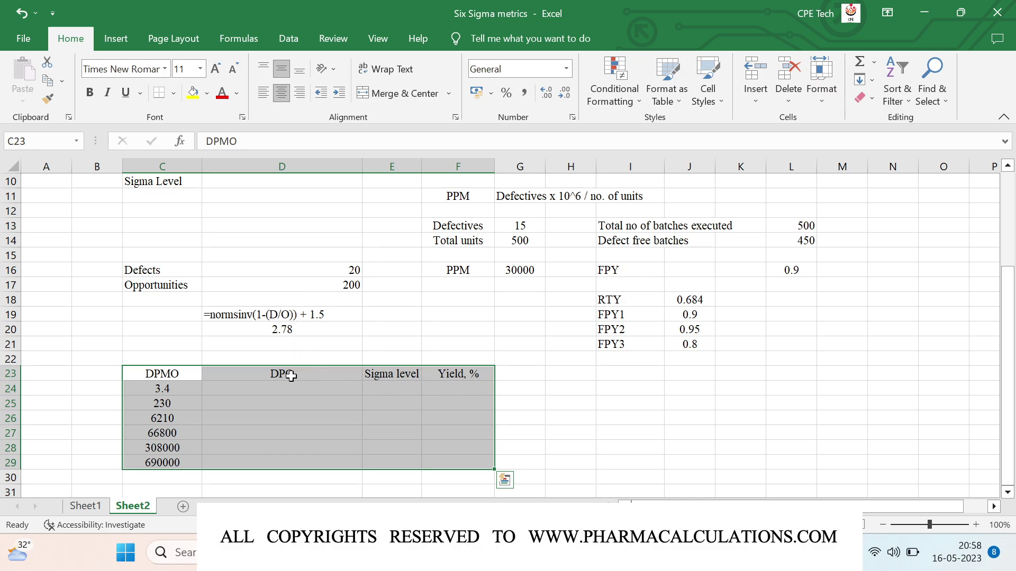
click(279, 388)
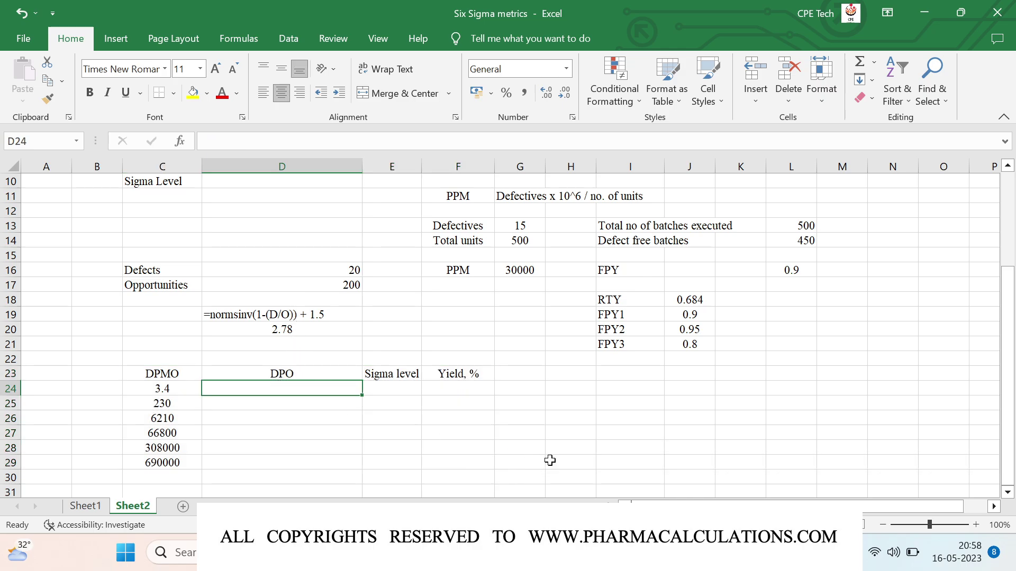
Step: Enter =C24/10^6 in D24 and fill it down to D29
text(=)
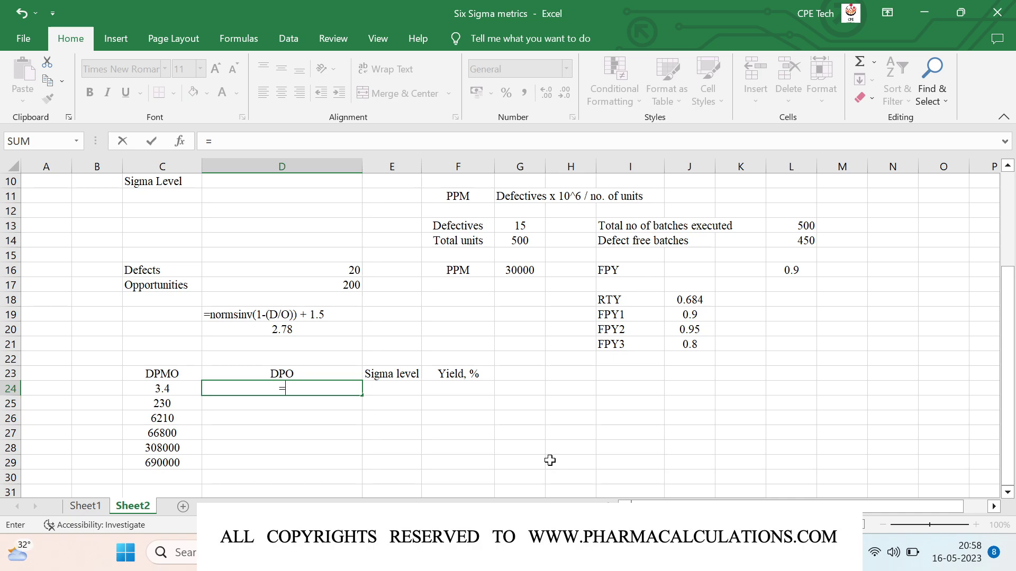
key(Left)
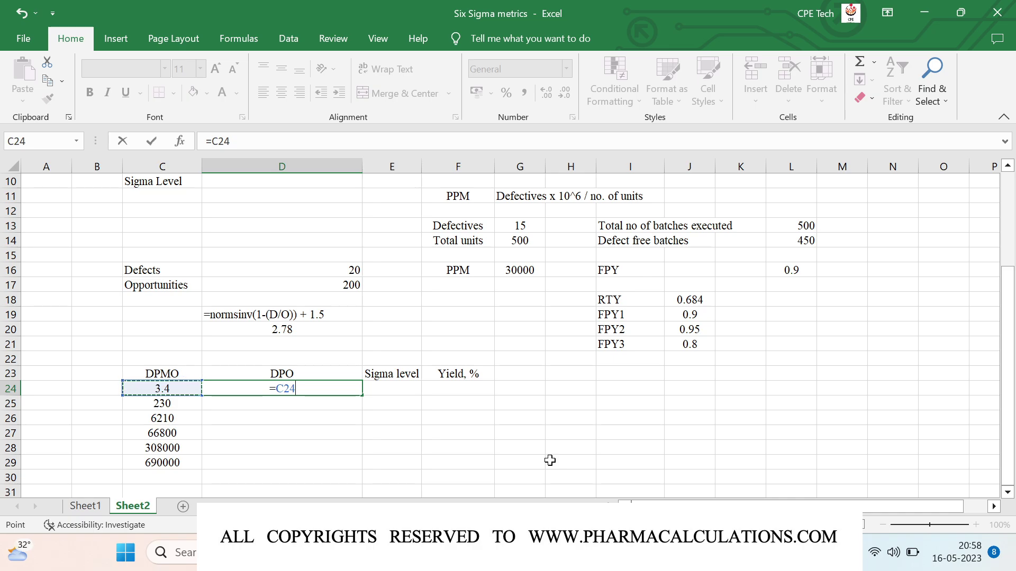
text(/)
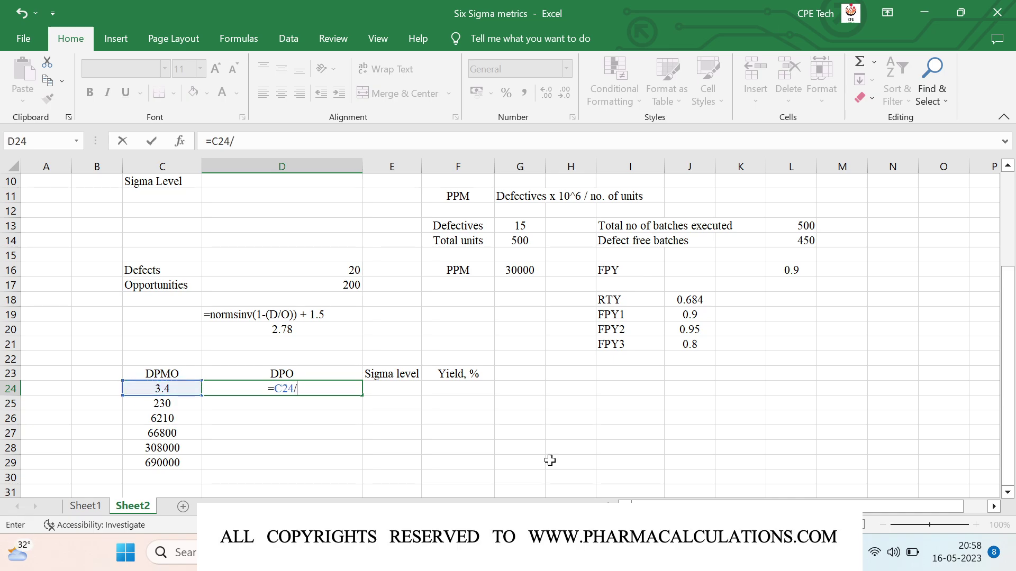
text(10^6)
key(Return)
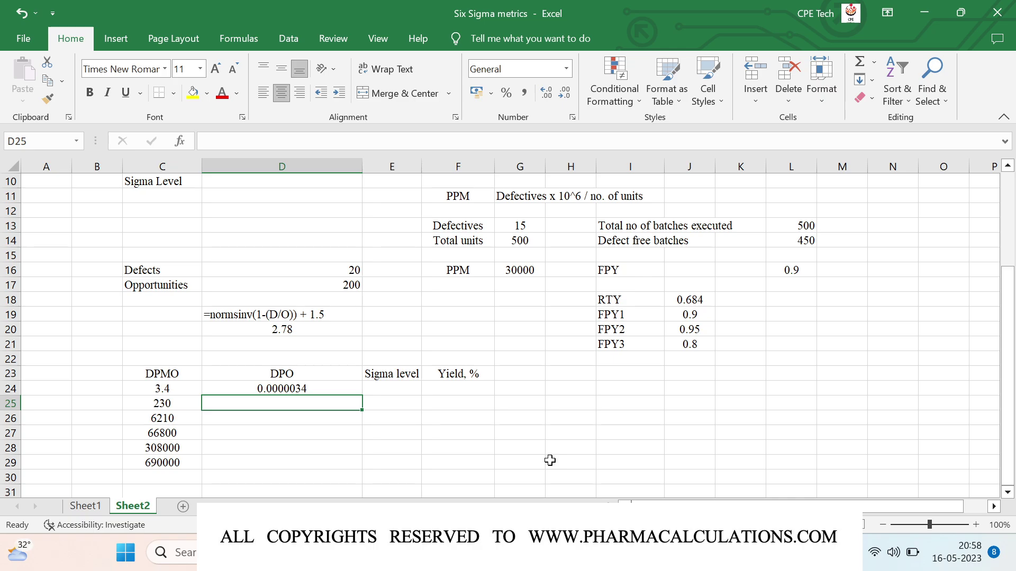
key(Up)
key(shift+Down)
key(shift+Down)
key(shift+Down)
key(shift+Down)
key(shift+Down)
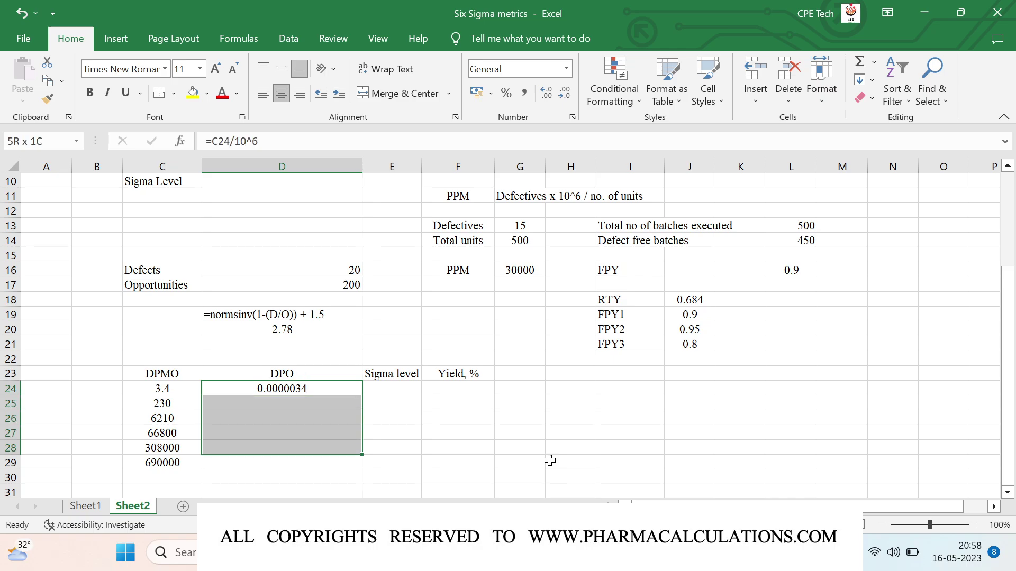
key(ctrl+d)
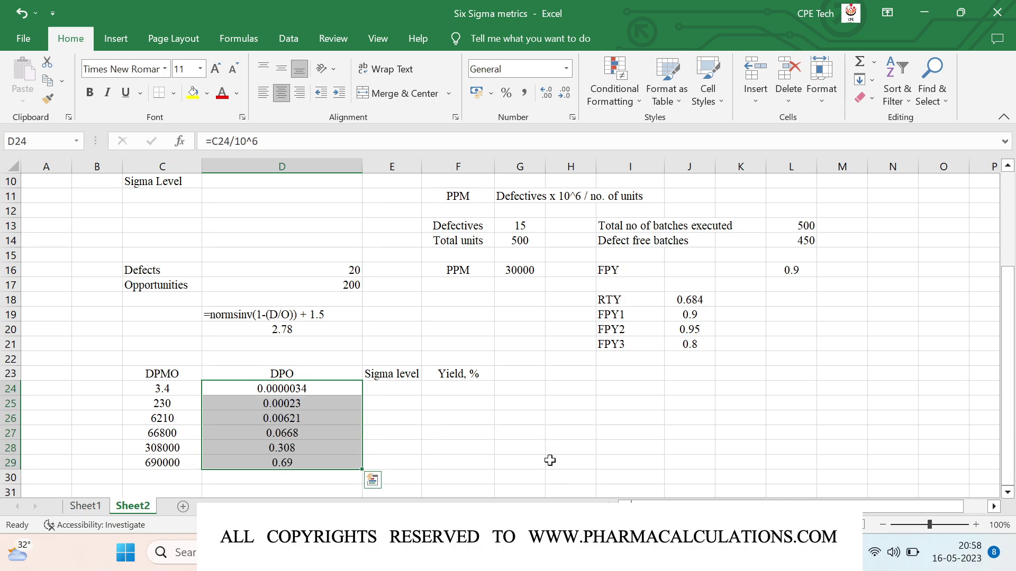
Step: Reduce the DPO column's displayed decimals to three places
click(564, 94)
click(564, 94)
click(564, 94)
click(564, 94)
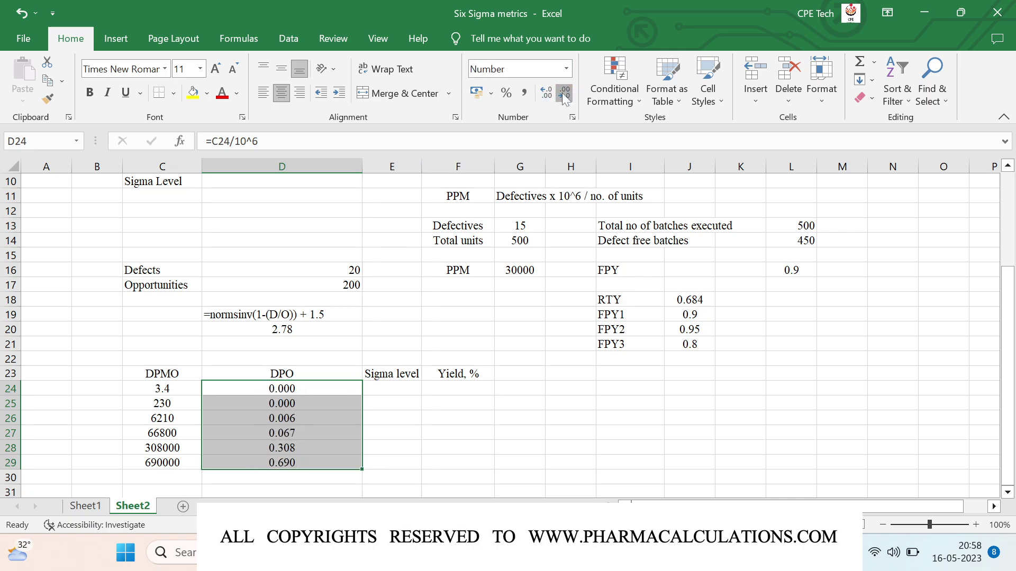
click(564, 95)
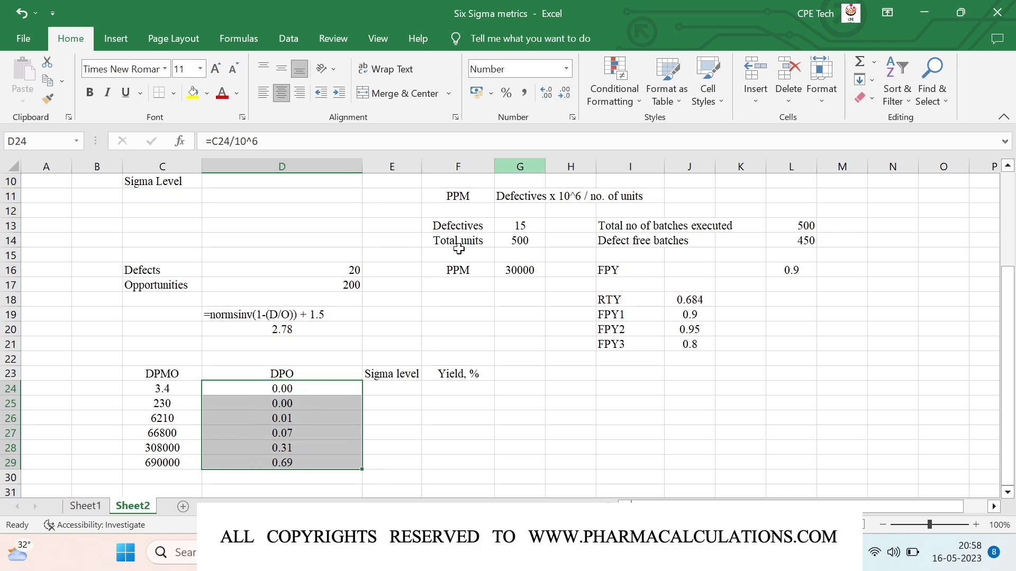
Step: Enter =NORMSINV(1-D24)+1.5 in E24 as the first sigma level
click(382, 385)
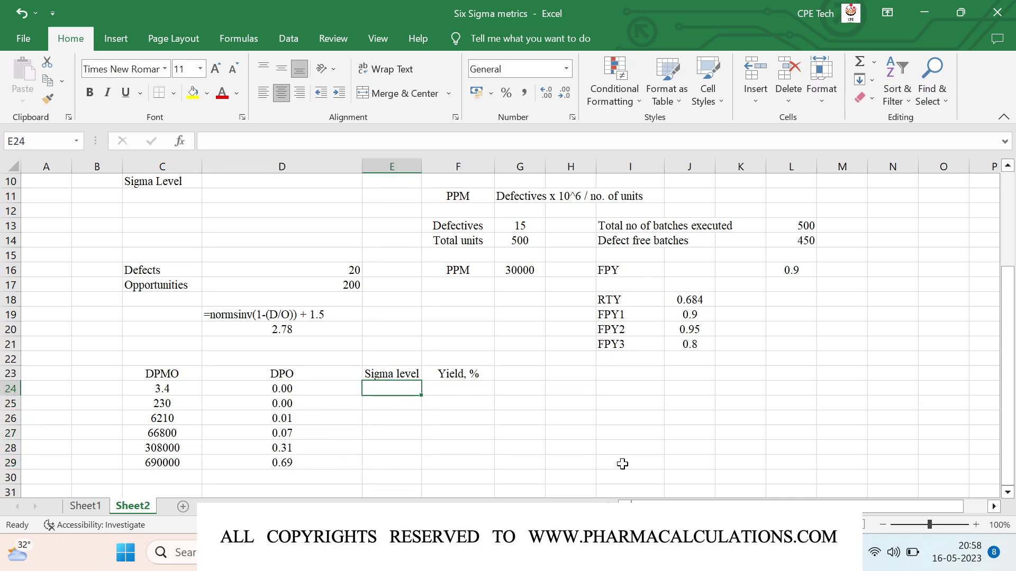
text(=normsi)
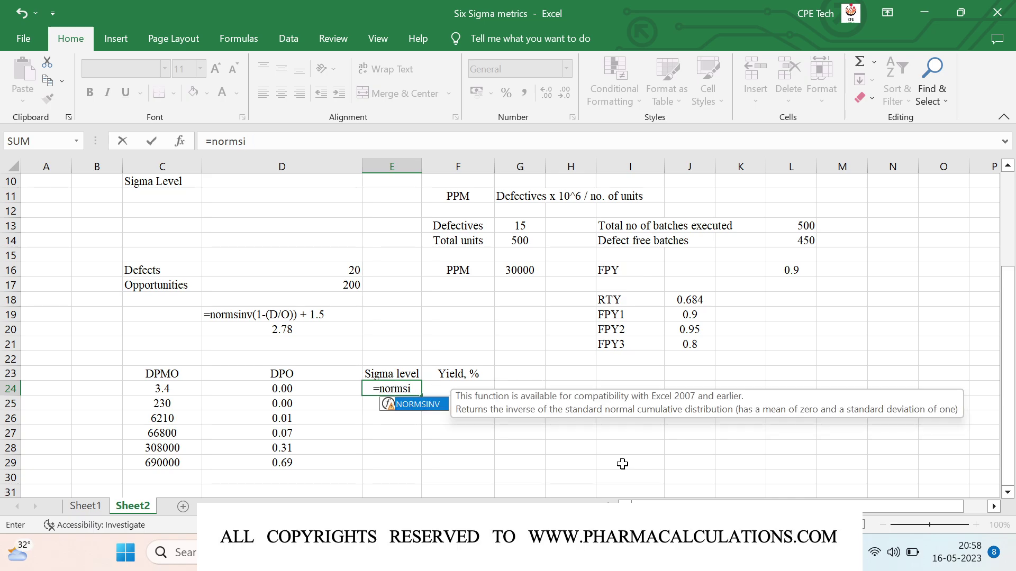
text(nv(1-)
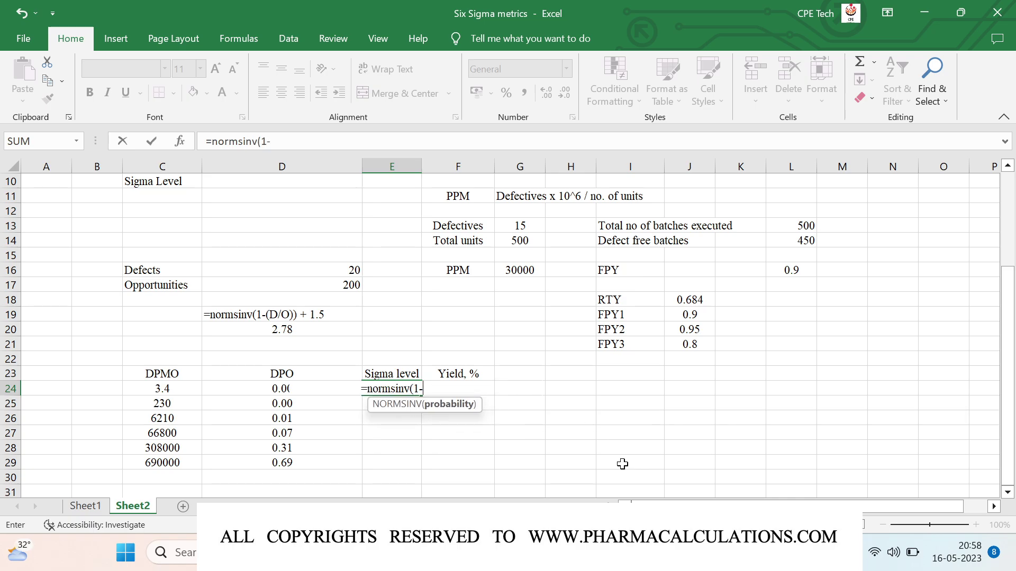
key(Left)
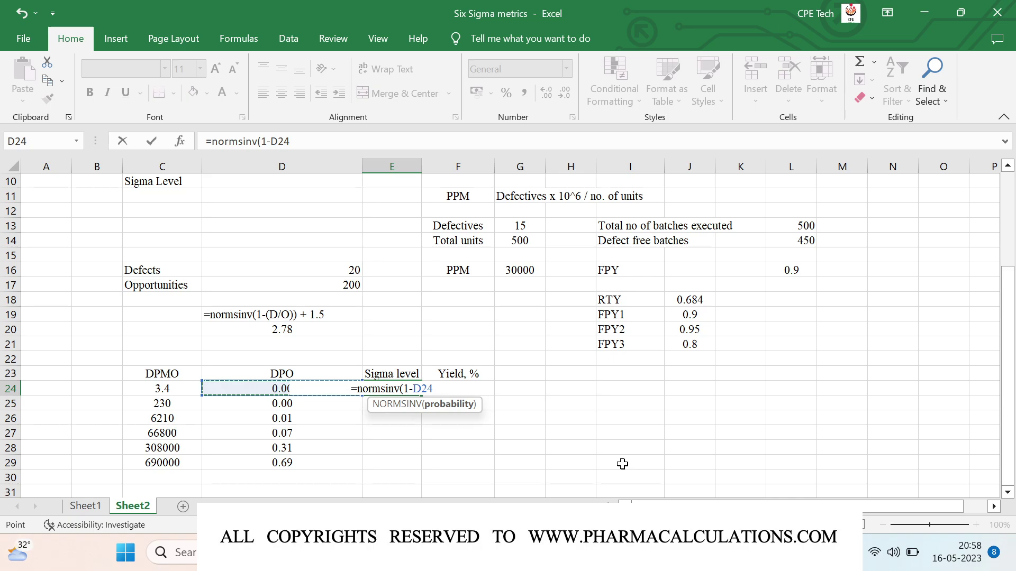
text()+)
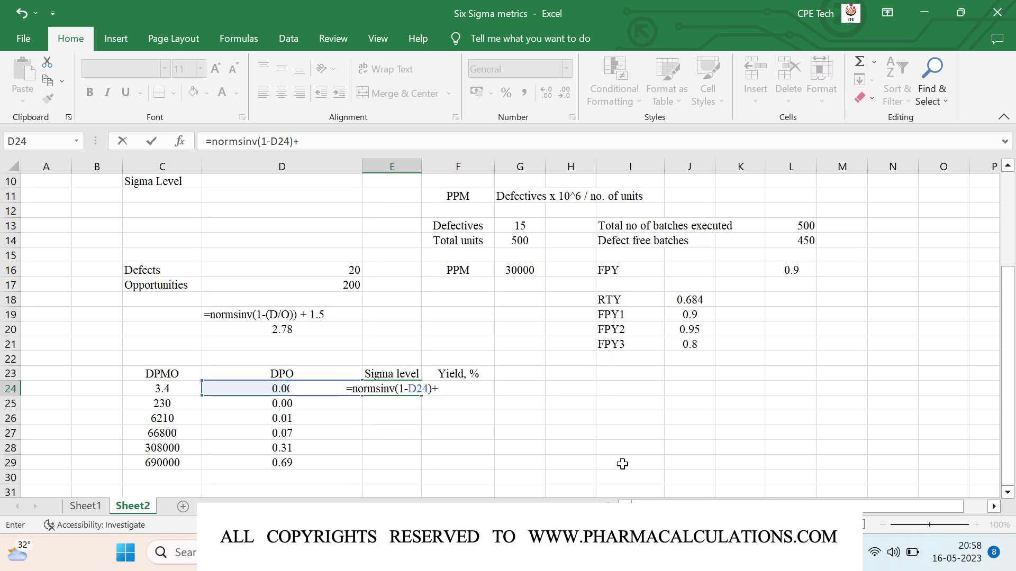
text(1.5)
key(Return)
key(Up)
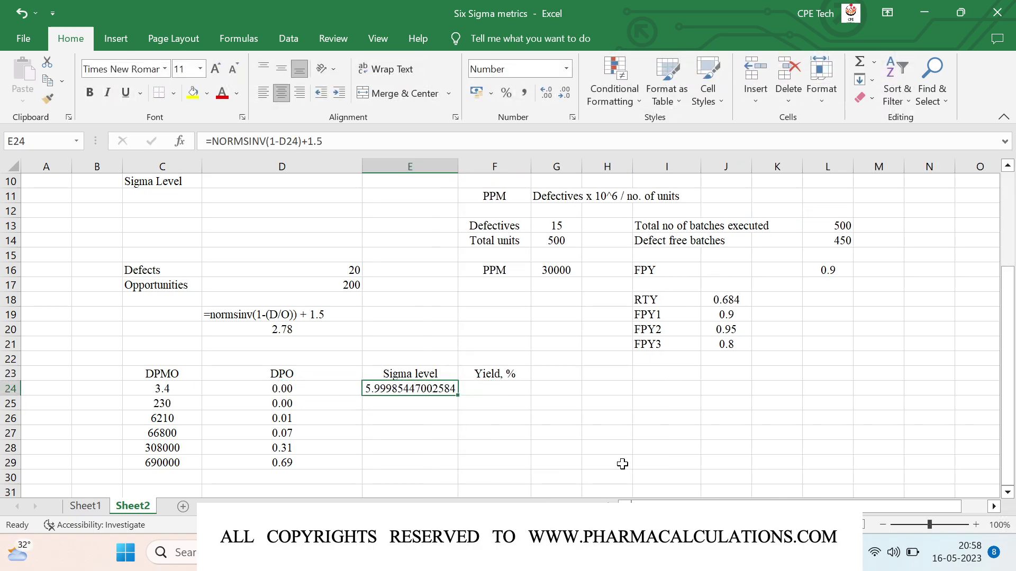
Step: Round the sigma level display to 6.00 and fill the formula down to E29
click(565, 94)
click(565, 94)
click(565, 95)
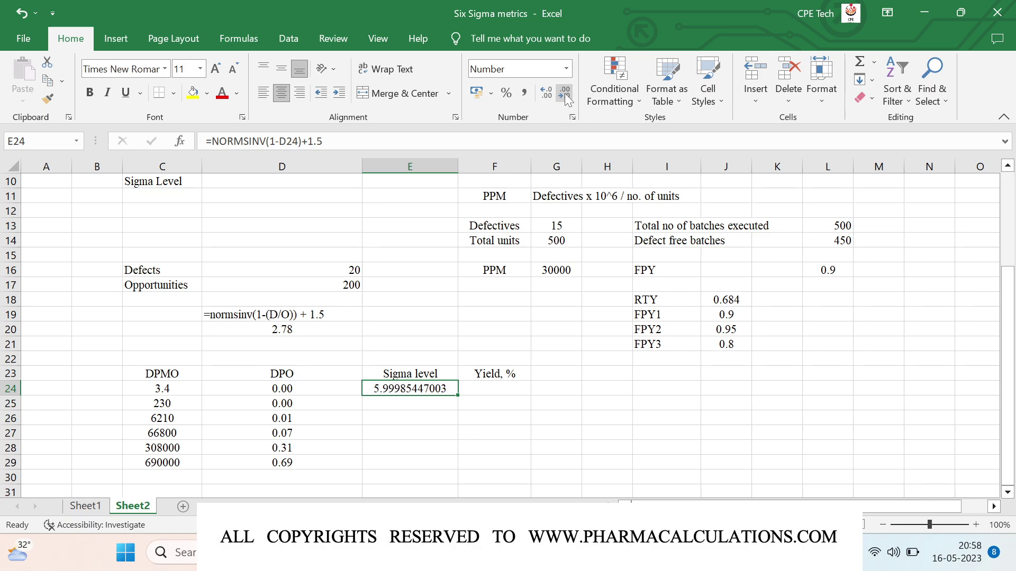
click(565, 96)
click(565, 95)
double_click(565, 95)
double_click(565, 95)
click(565, 95)
click(565, 95)
click(565, 96)
key(shift+Down)
key(shift+Down)
key(shift+Down)
key(shift+Down)
key(shift+Down)
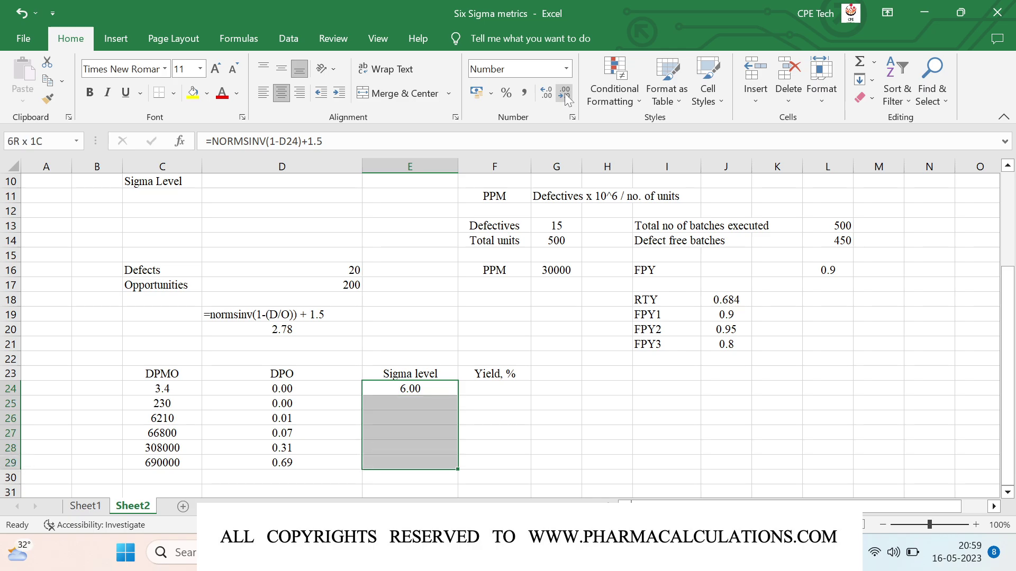
key(ctrl+d)
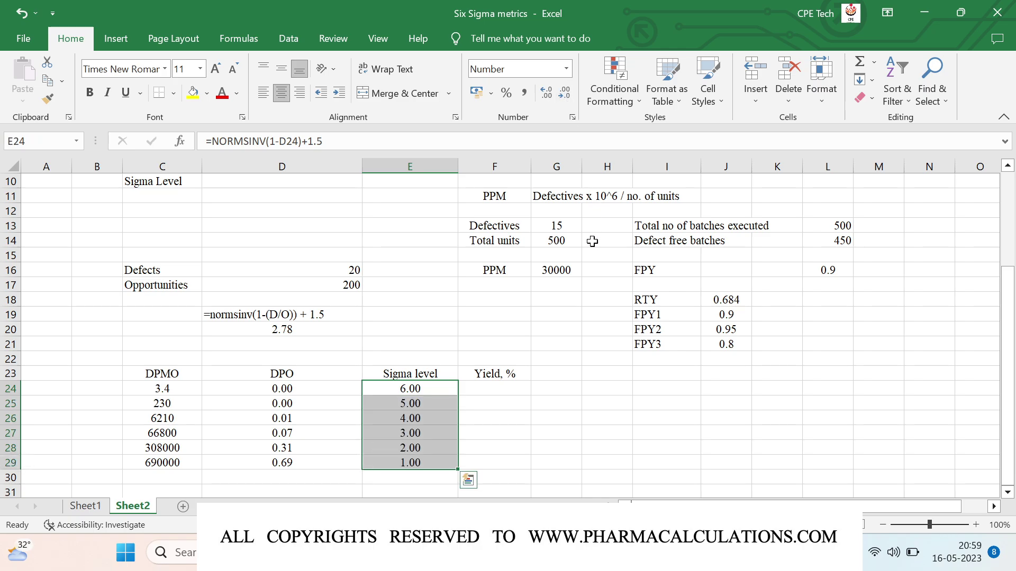
click(433, 463)
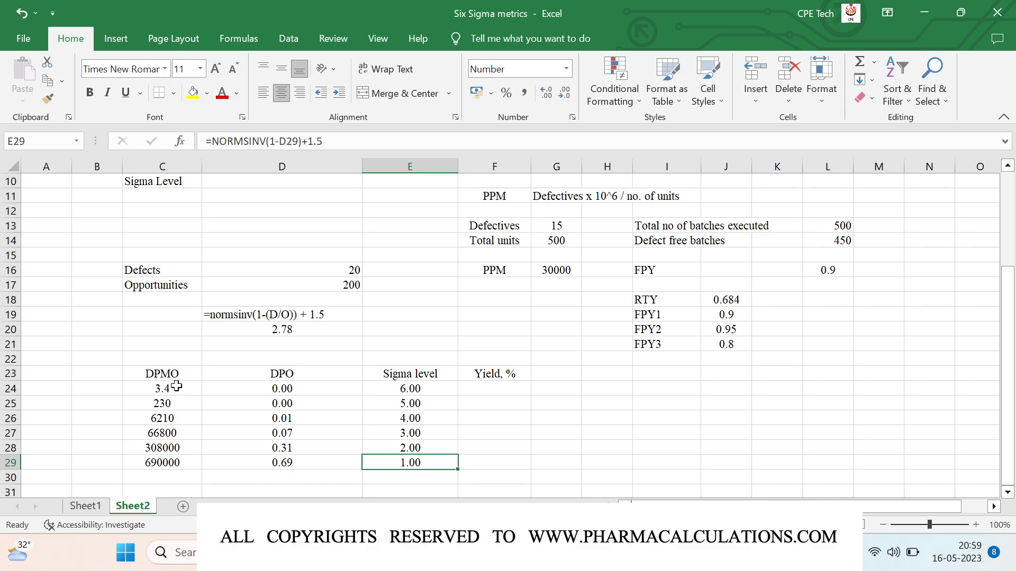
Step: Enter the yield formula =((10^6)-C24)/10^6 in F24
click(483, 389)
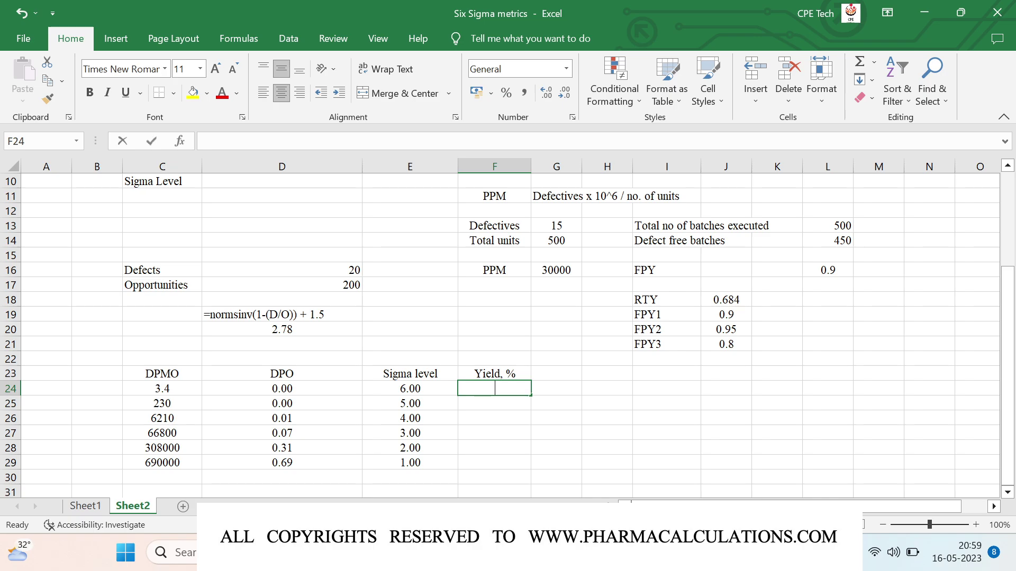
text(=)
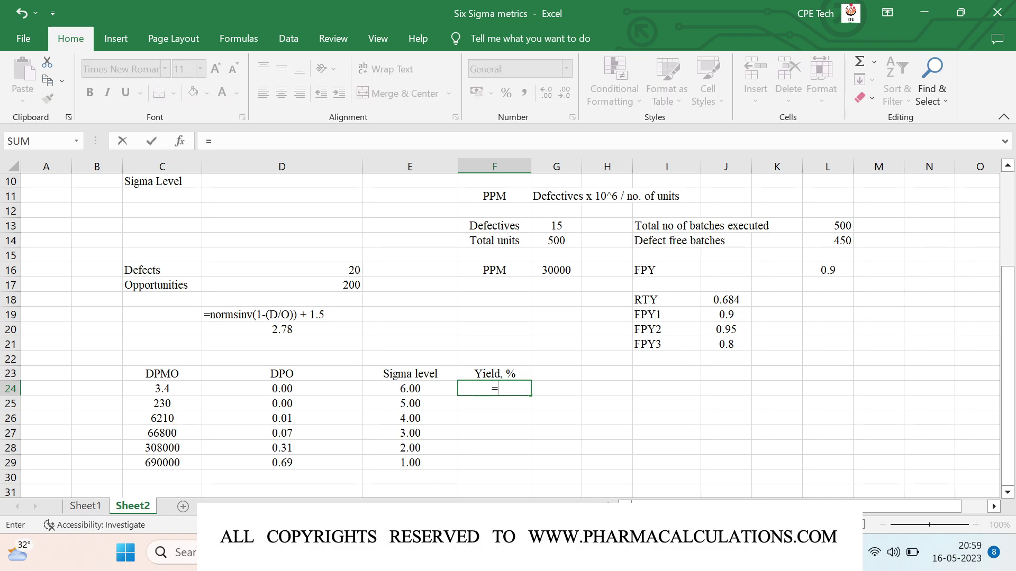
text((10^6)
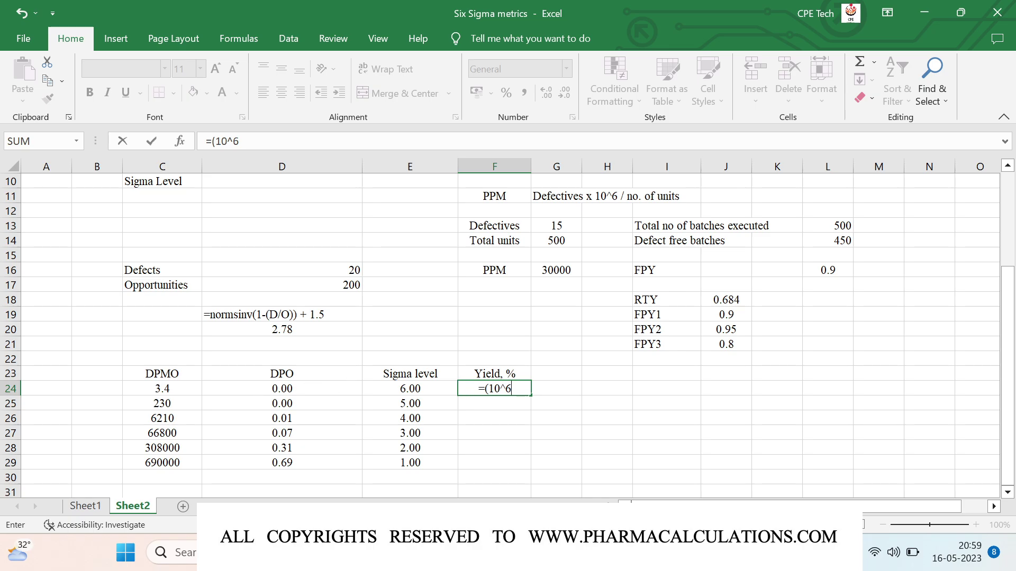
text())
click(485, 389)
text(()
text(-)
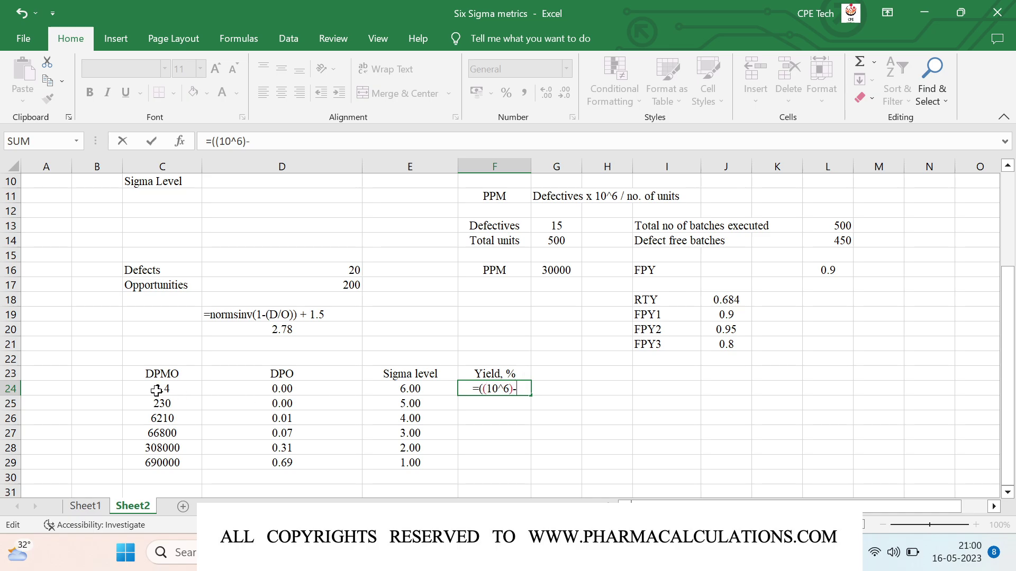
click(157, 391)
text()/10)
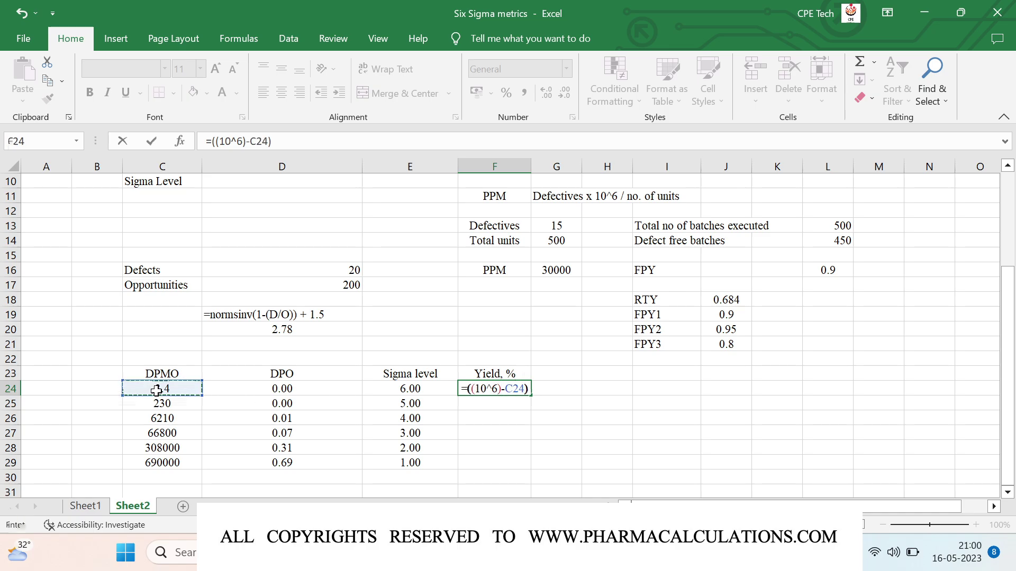
text(^6)
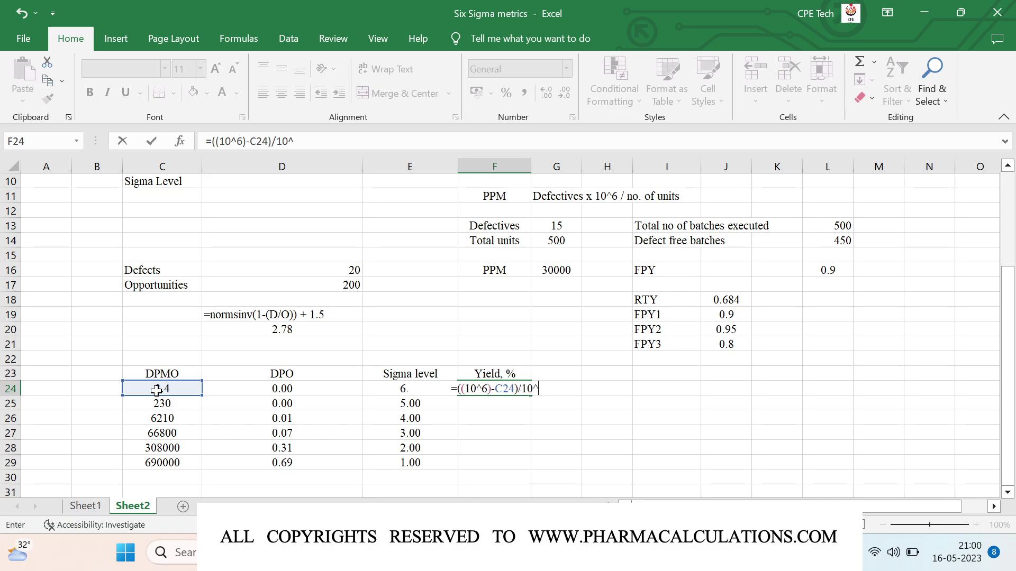
key(Return)
key(Up)
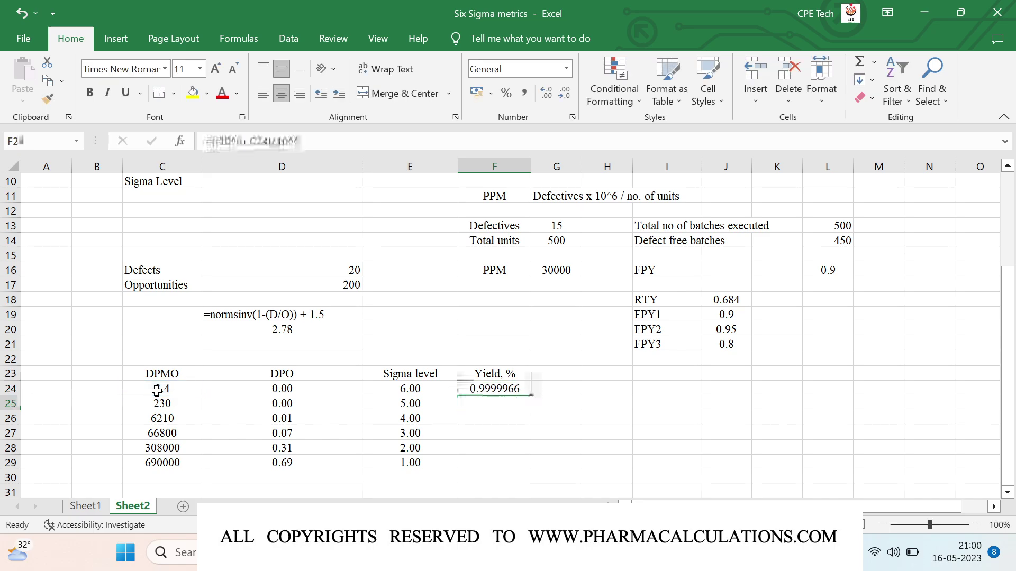
Step: Format the yield as a percentage with extra decimals and fill it down to F29
click(506, 93)
click(546, 93)
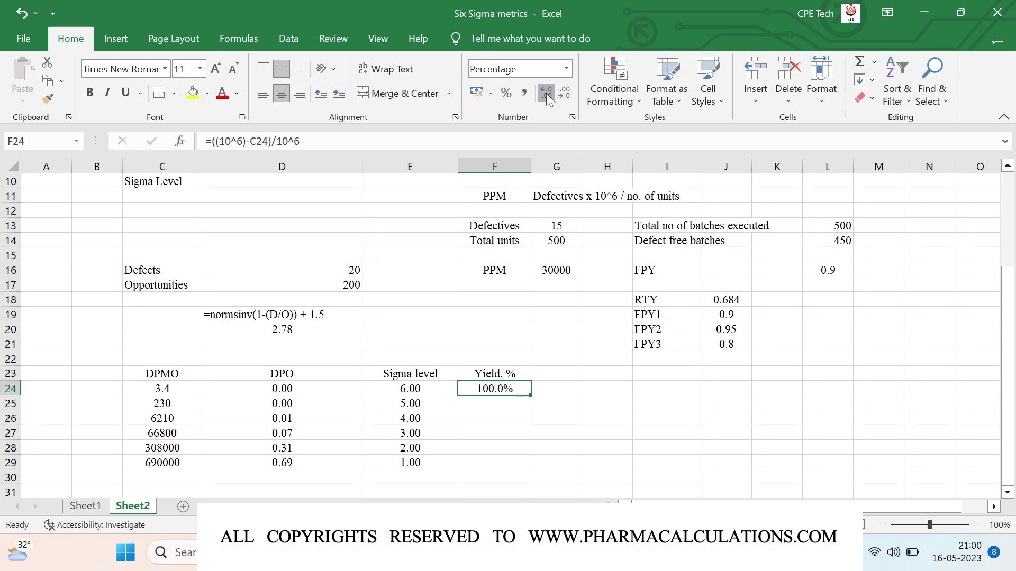
click(546, 93)
click(546, 93)
click(546, 93)
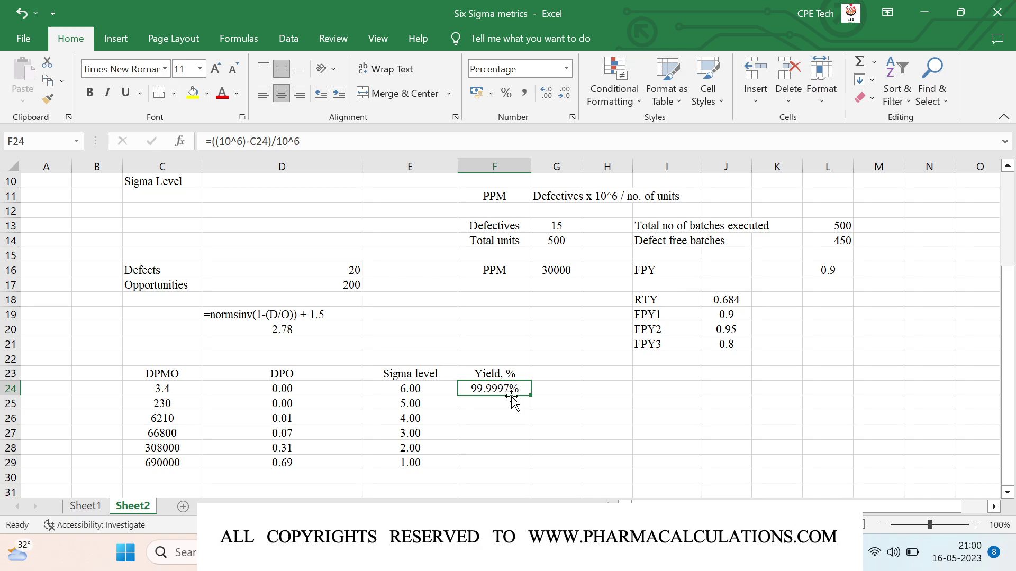
drag(530, 395, 531, 469)
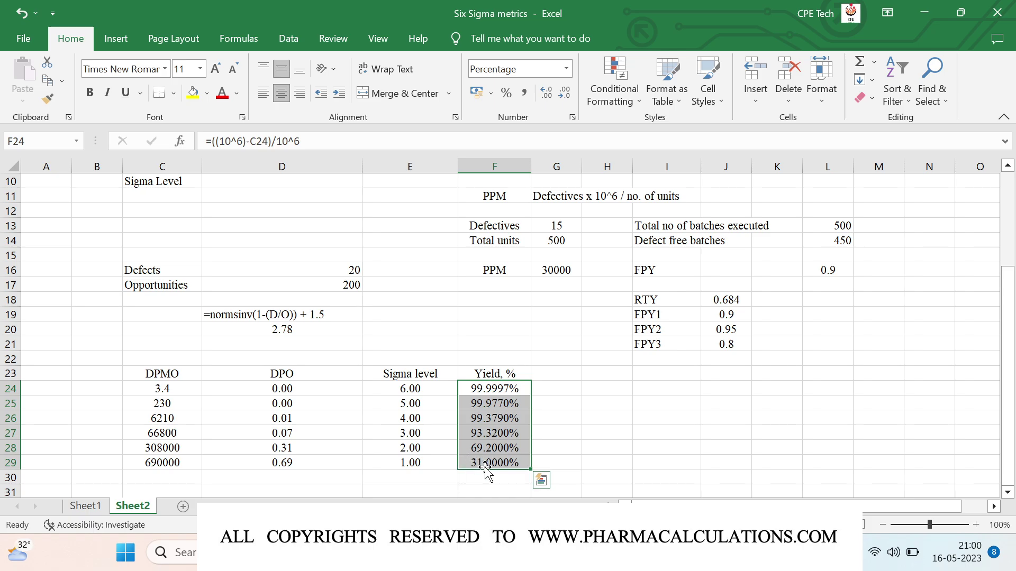
Step: Apply All Borders to the C23:F29 conversion table
click(144, 375)
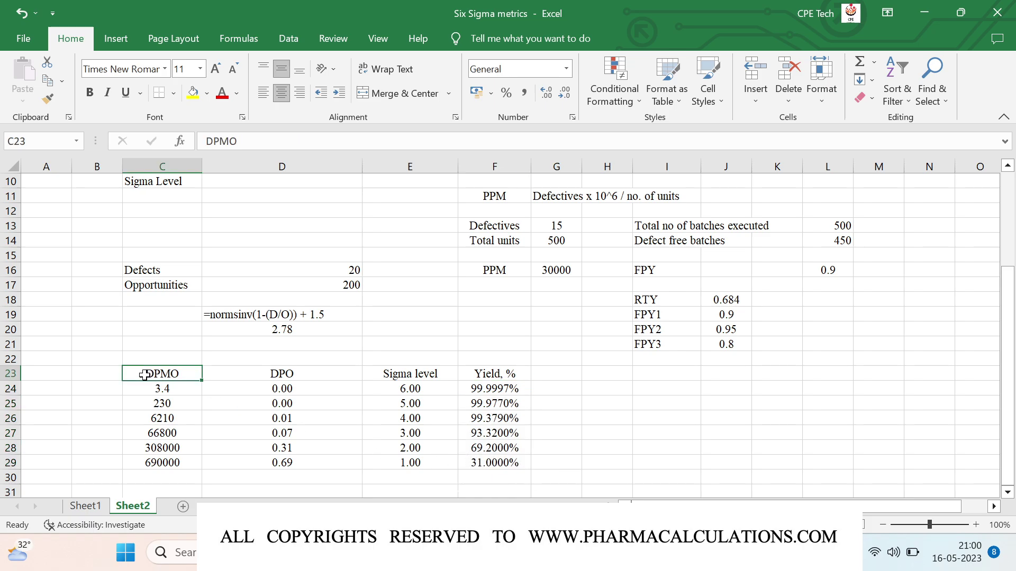
key(ctrl+shift+Right)
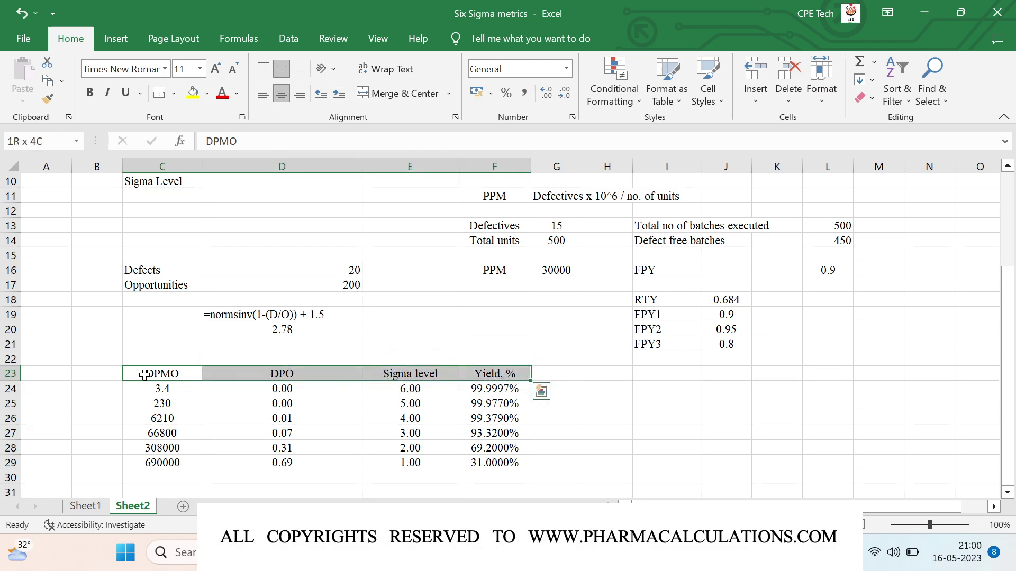
key(ctrl+shift+Down)
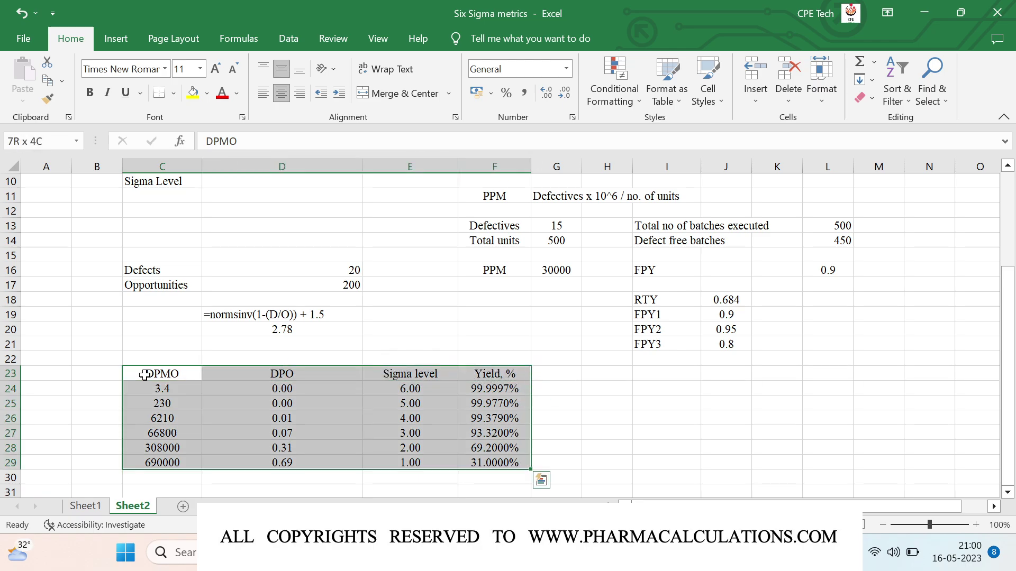
click(175, 96)
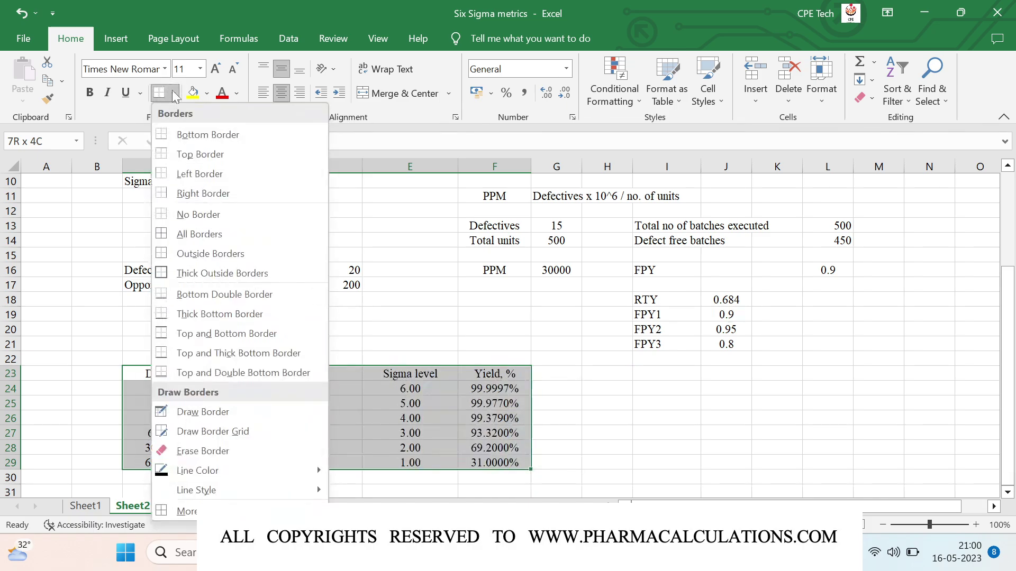
click(199, 229)
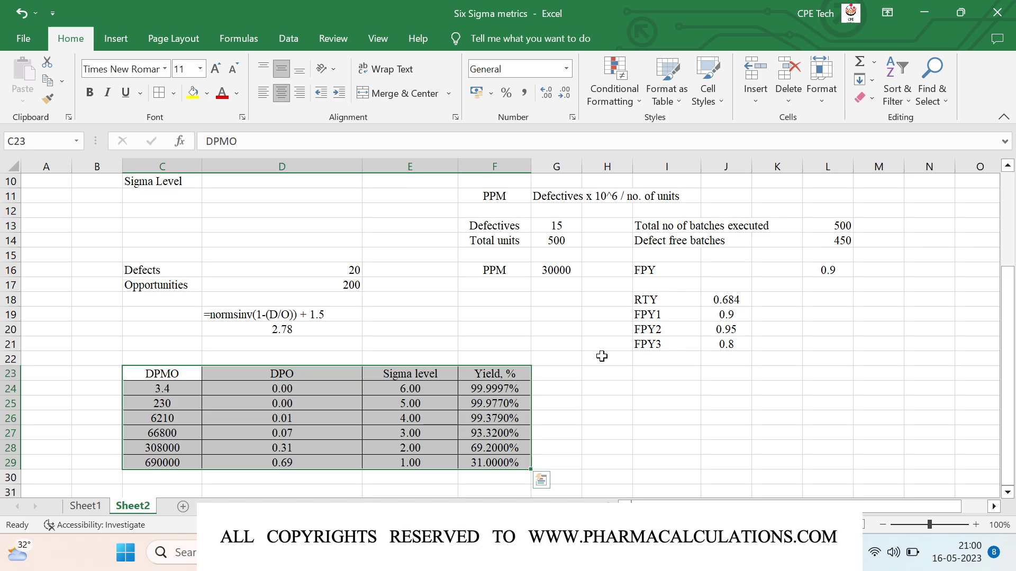
scroll(602, 356, up, 3)
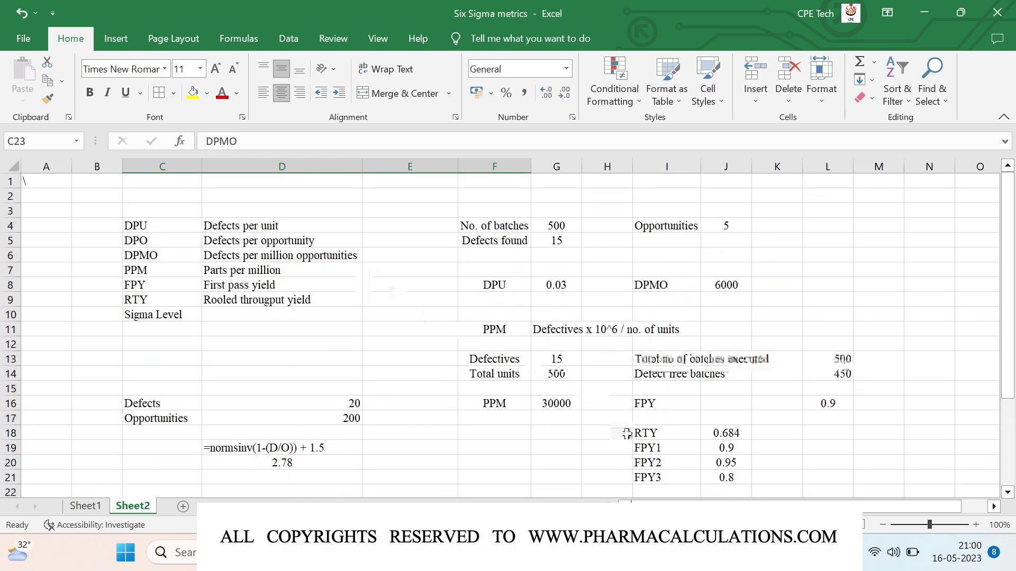
scroll(626, 434, down, 3)
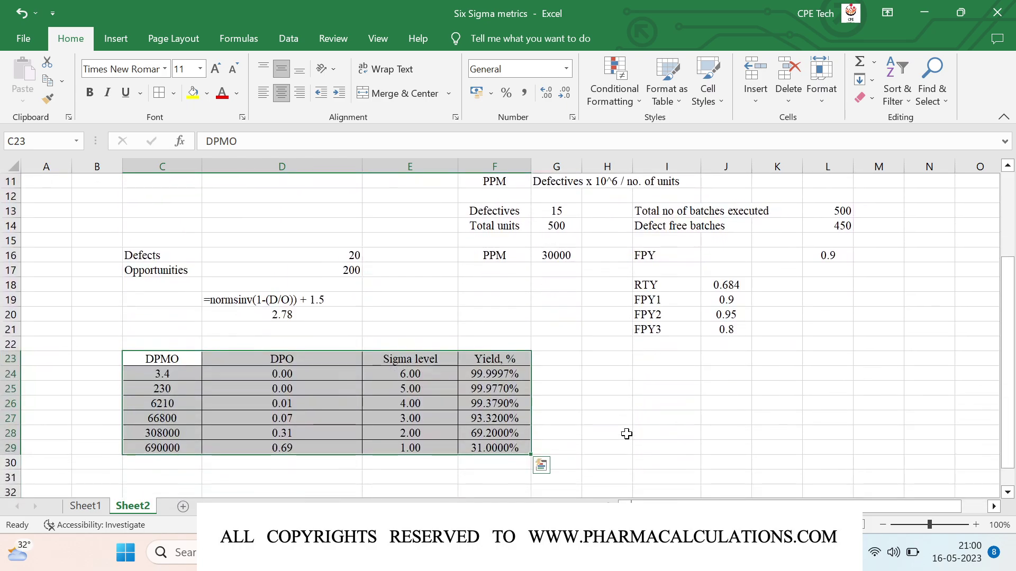
Step: Enter the contact e-mail address in H25, where it becomes a hyperlink
click(619, 392)
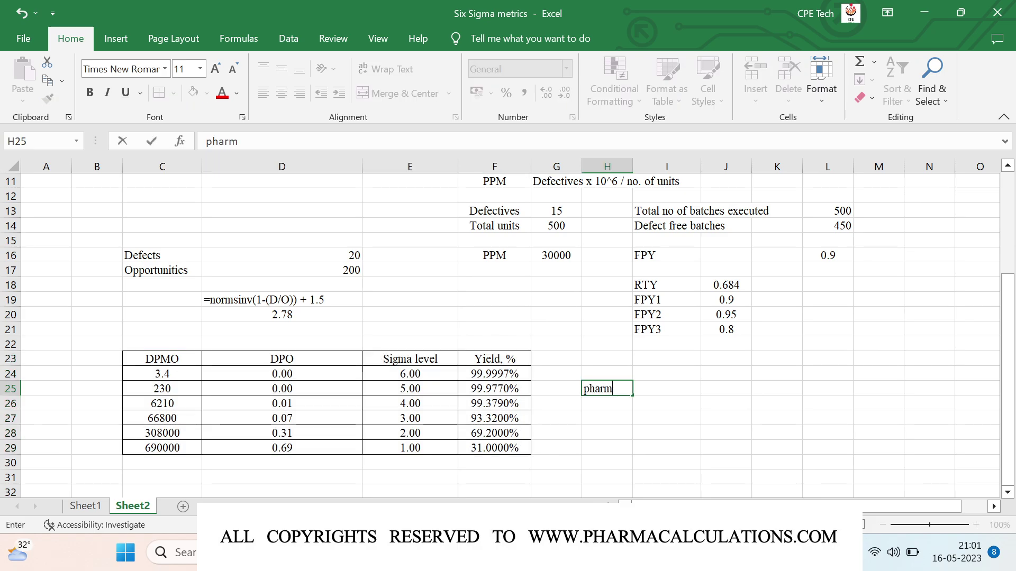
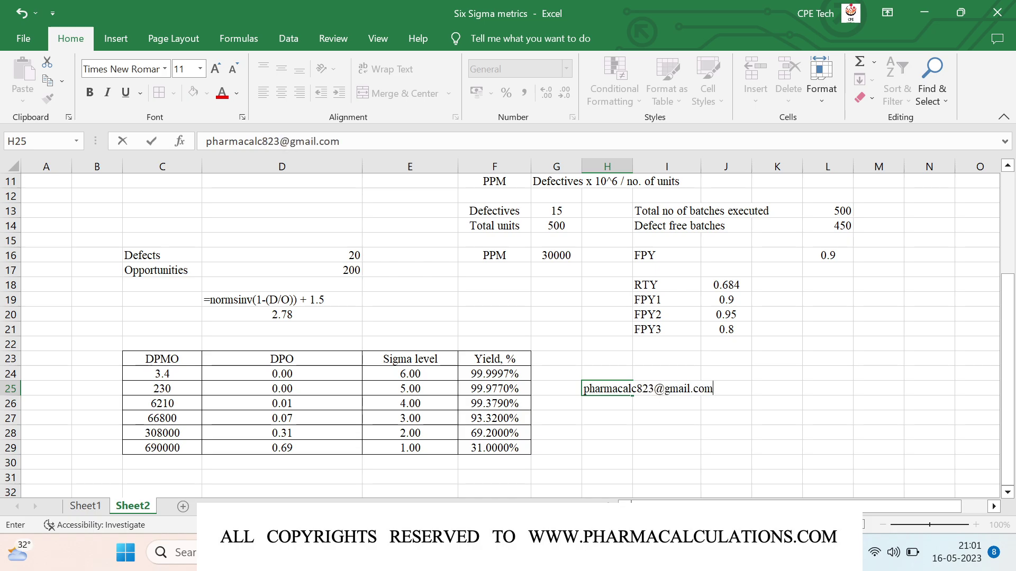
key(Return)
click(612, 425)
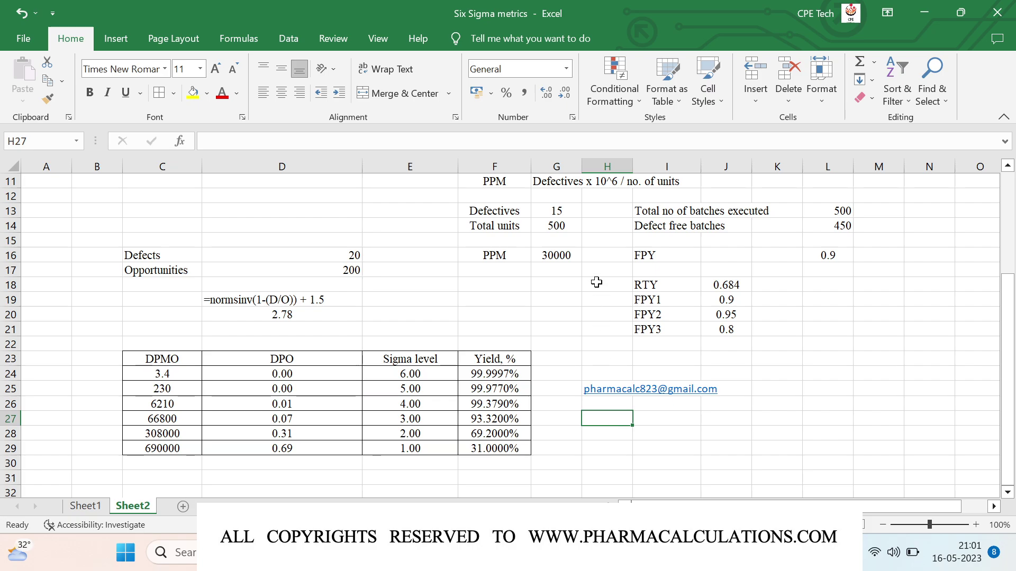
scroll(596, 282, up, 4)
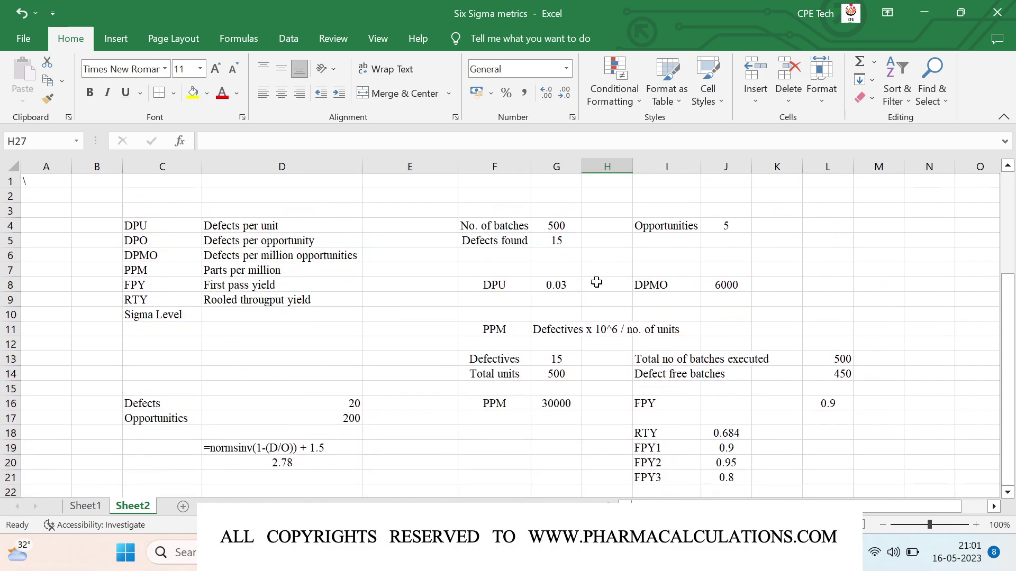